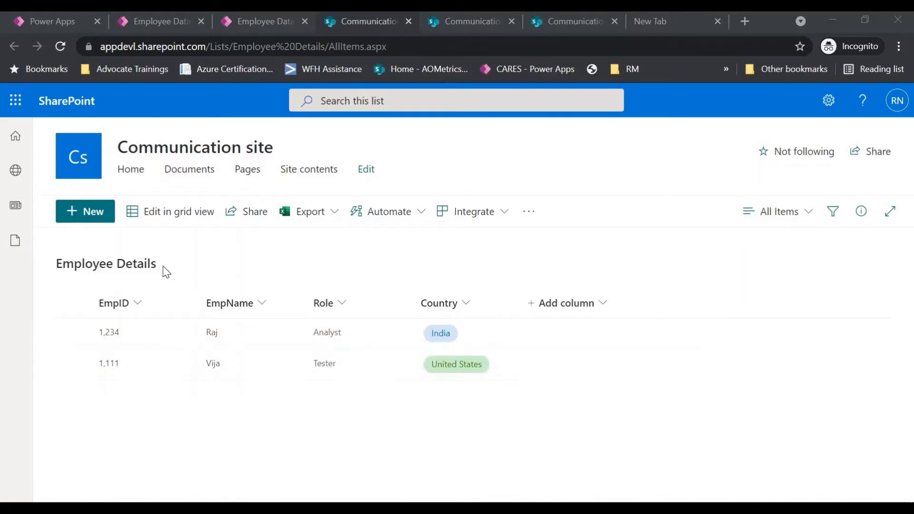
Switch to the Power Apps portal, reload its Apps page, and show the commands available for the Employee Database app
left_click(49, 268)
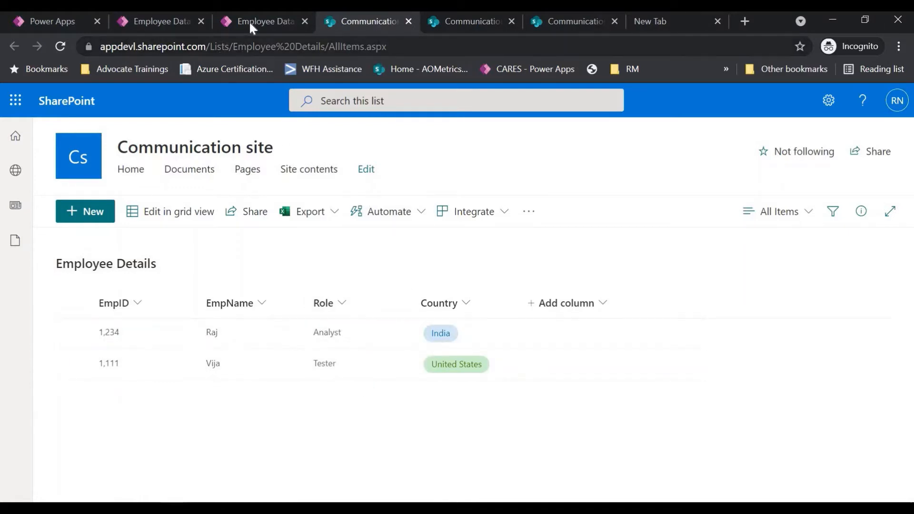
left_click(56, 14)
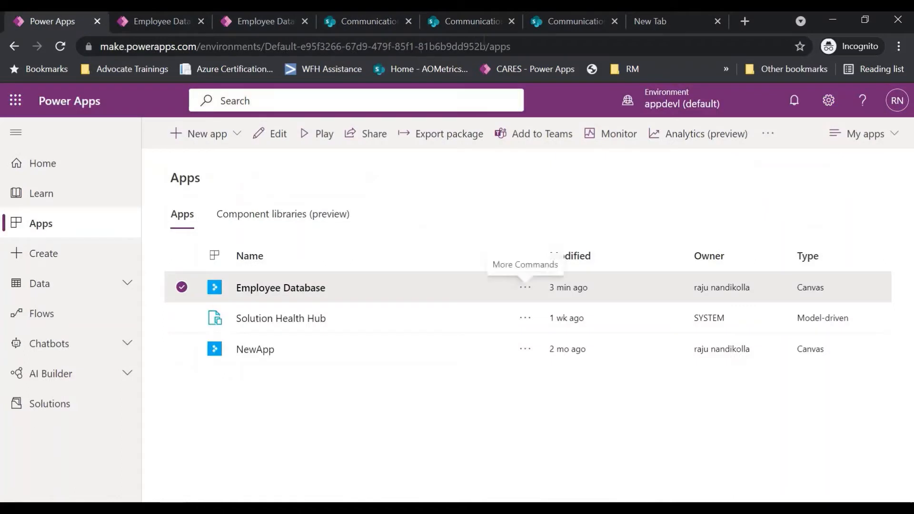
left_click(539, 48)
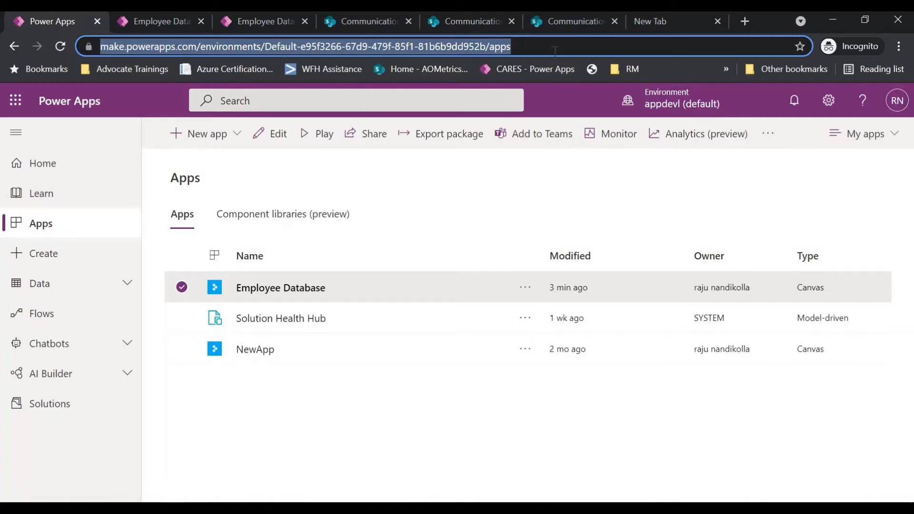
key("Return")
left_click(199, 46)
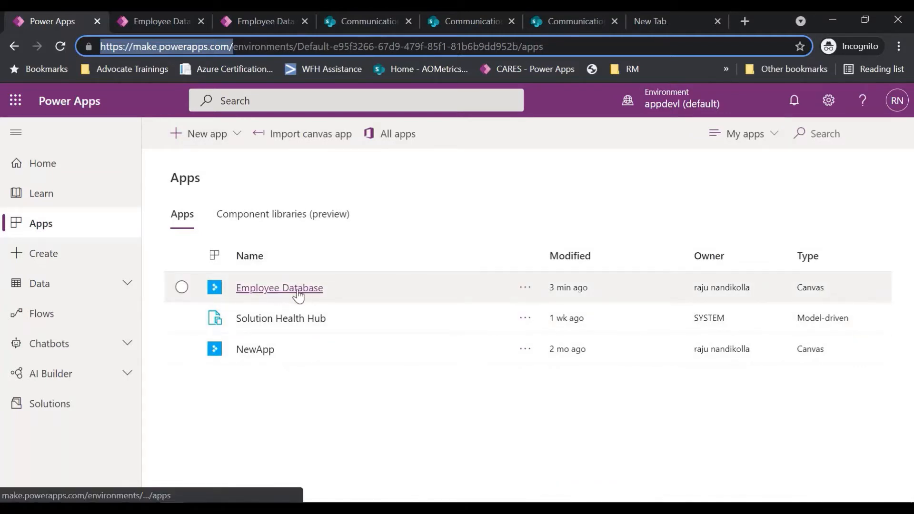
left_click(518, 290)
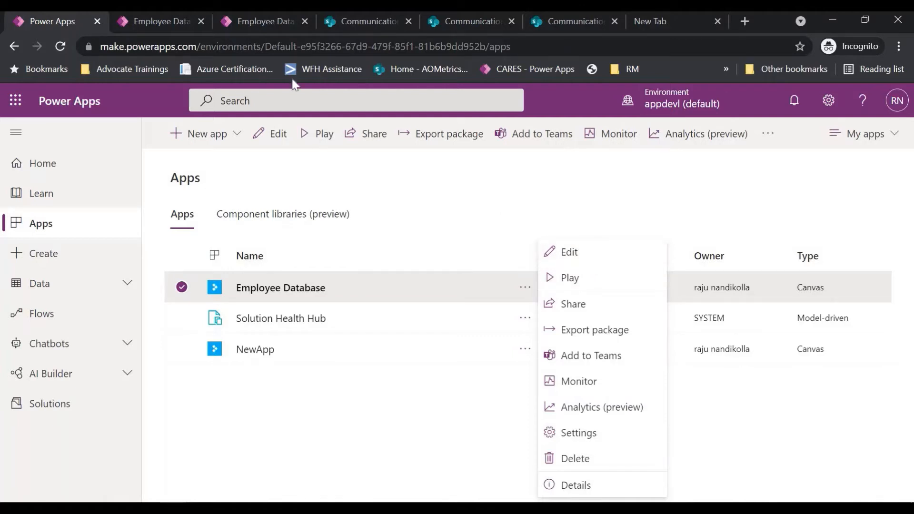
In Power Apps Studio, examine the Add New Employee button on HomeScreen and the AddNewEmp screen it navigates to
left_click(260, 22)
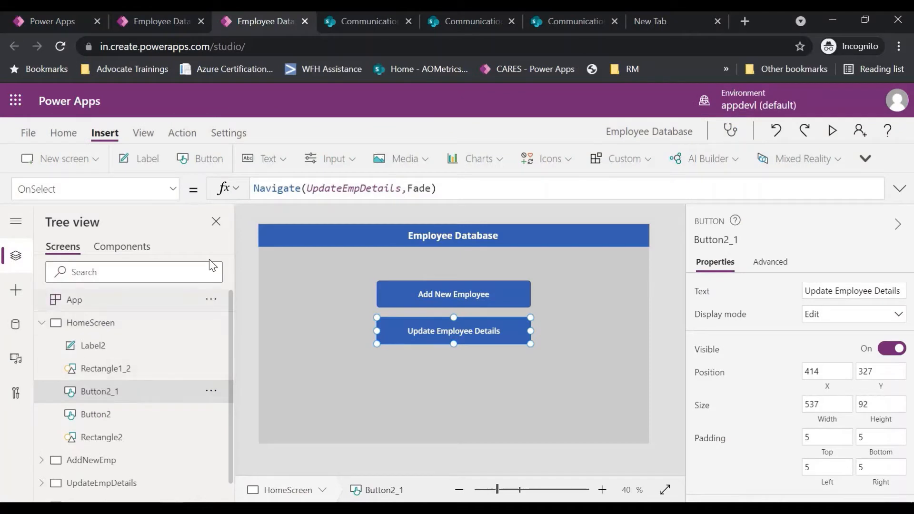
left_click(42, 323)
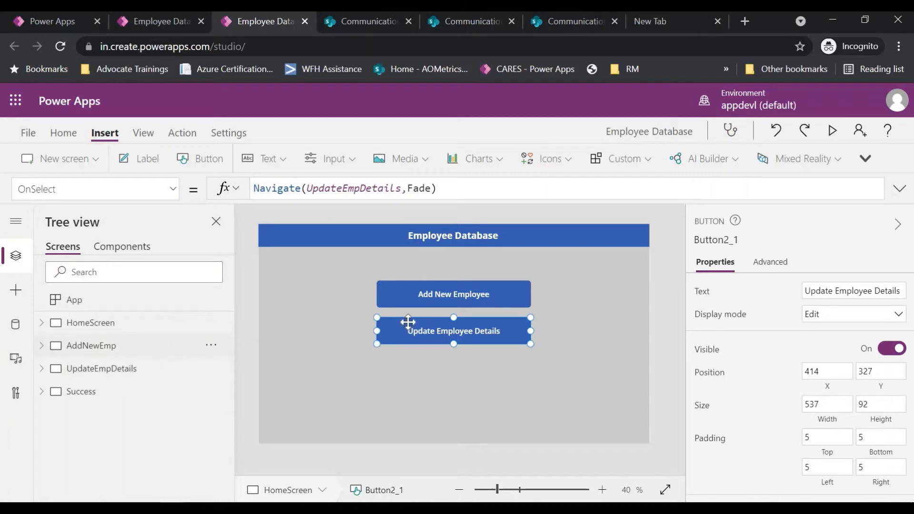
left_click(442, 293)
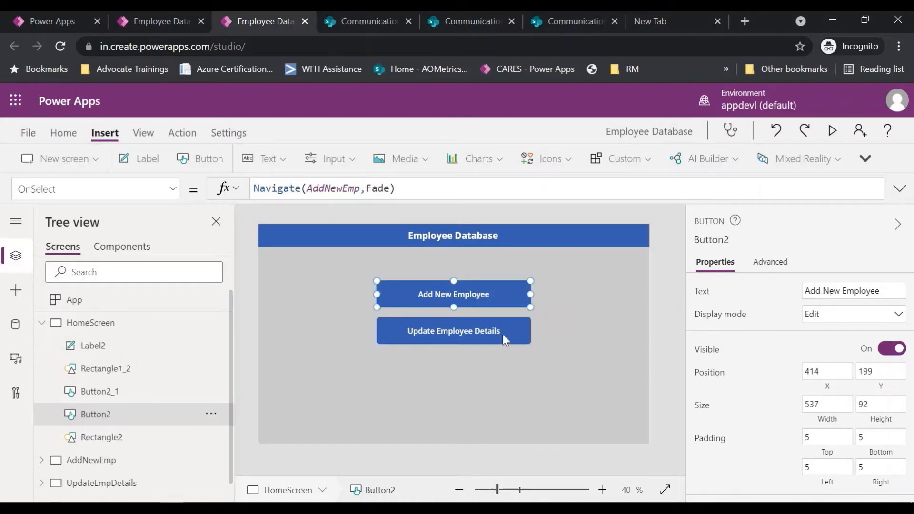
left_click(42, 323)
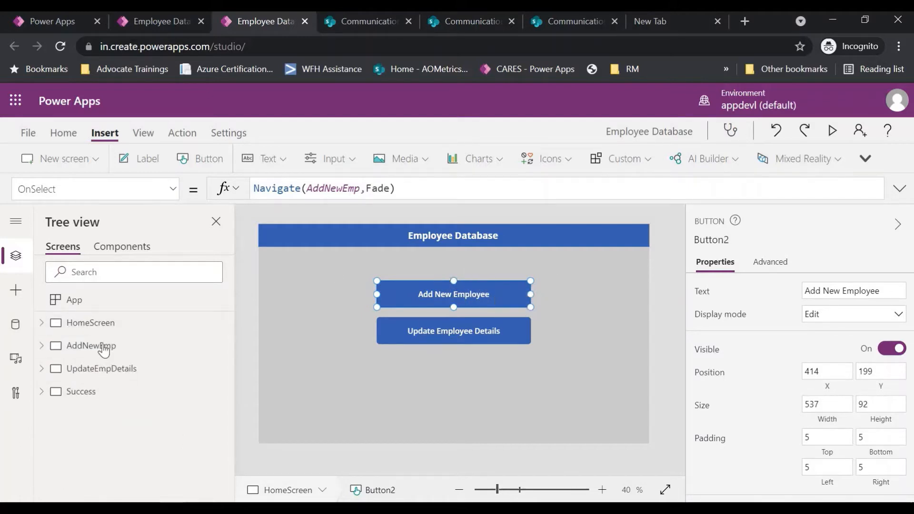
left_click(165, 347)
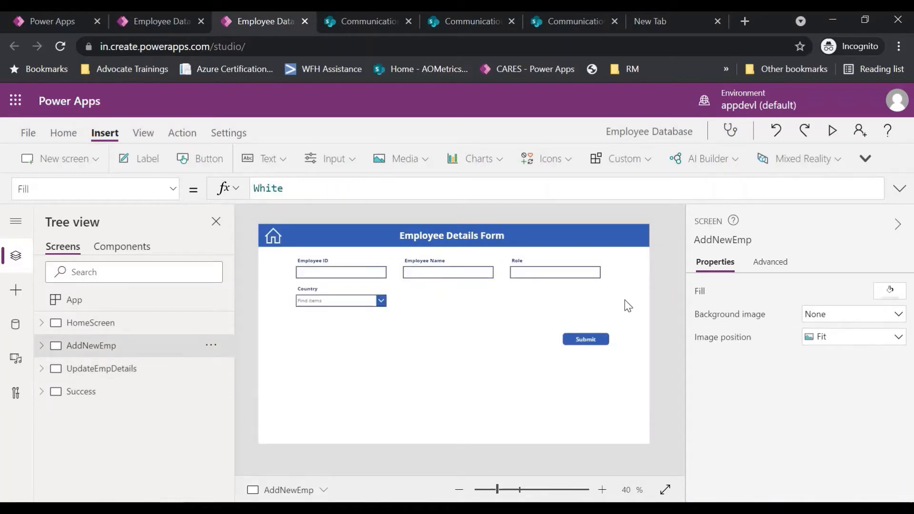
Examine the Update Employee Details button on HomeScreen and the UpdateEmpDetails screen it navigates to
left_click(99, 322)
left_click(449, 337)
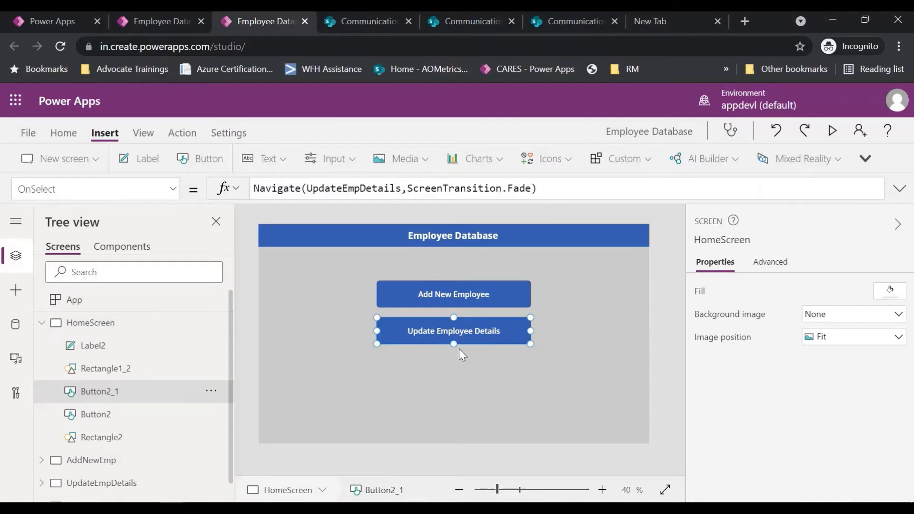
left_click(42, 322)
left_click(138, 376)
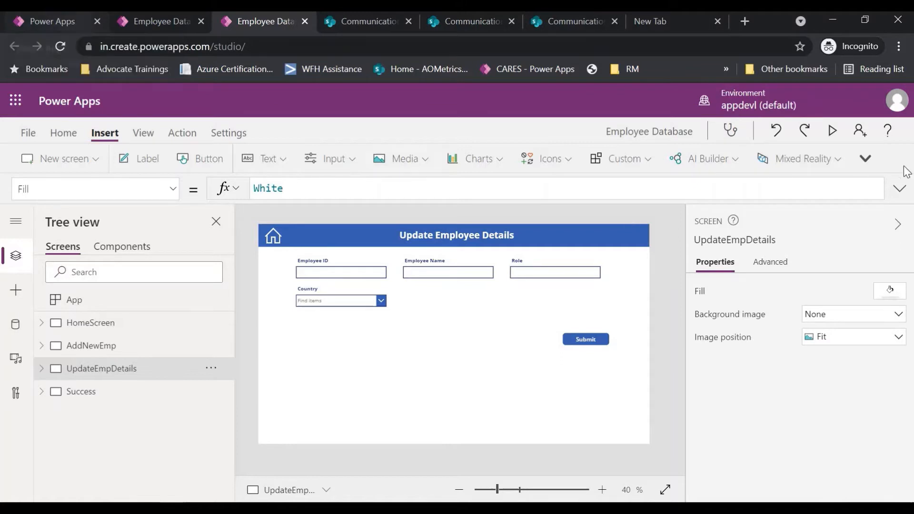
Play the Employee Database app from the portal's Apps list and open its form for adding a new employee
left_click(57, 21)
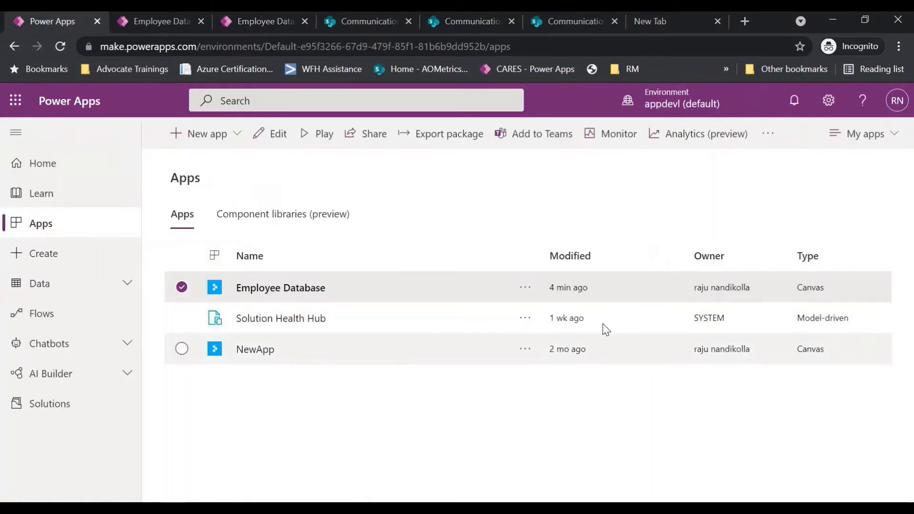
left_click(525, 288)
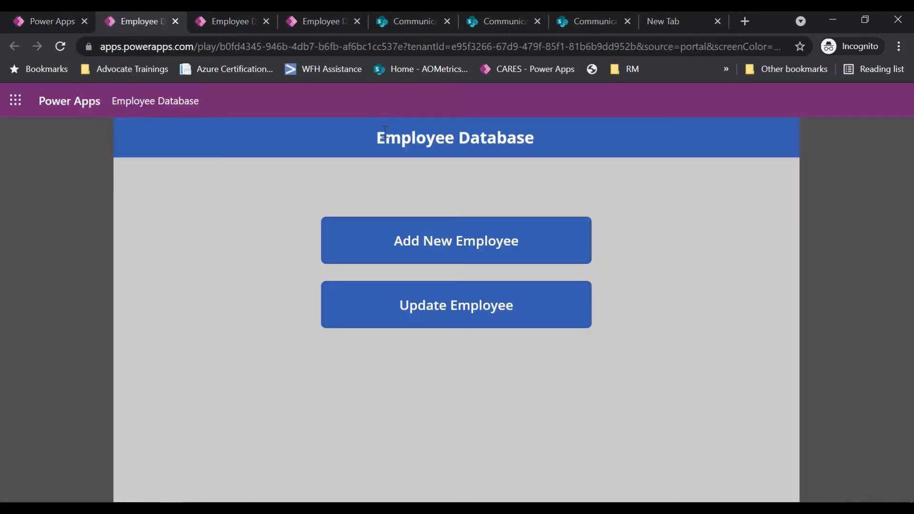
left_click(480, 243)
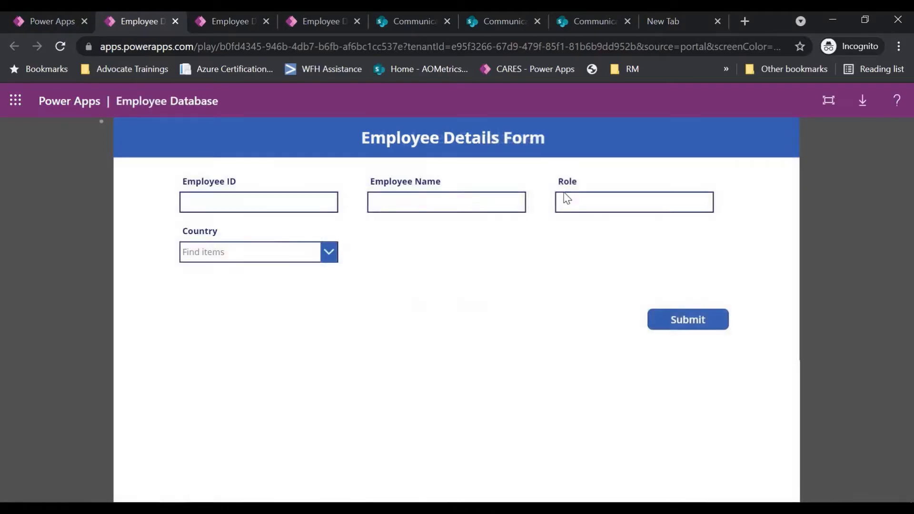
Fill in the employee's ID and name, set the role to Lead Developer and the country to United Kingdom, and submit the form
left_click(241, 202)
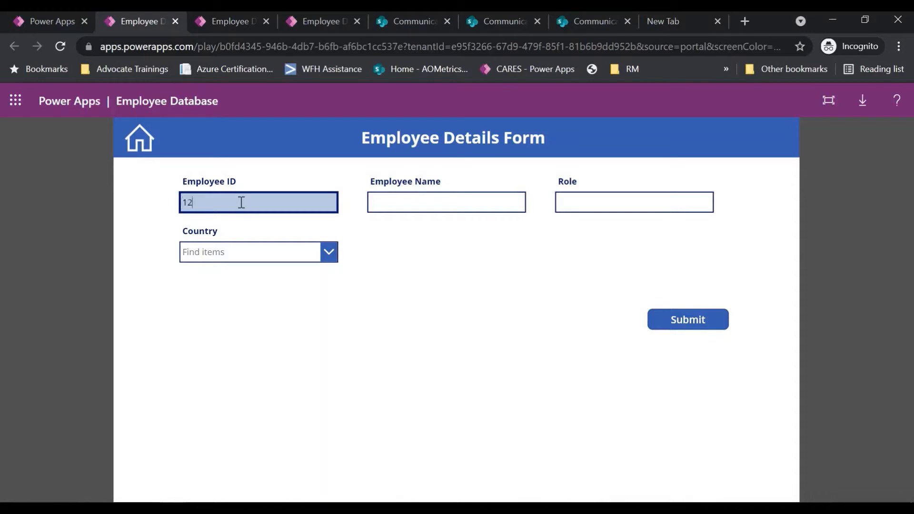
key("Tab")
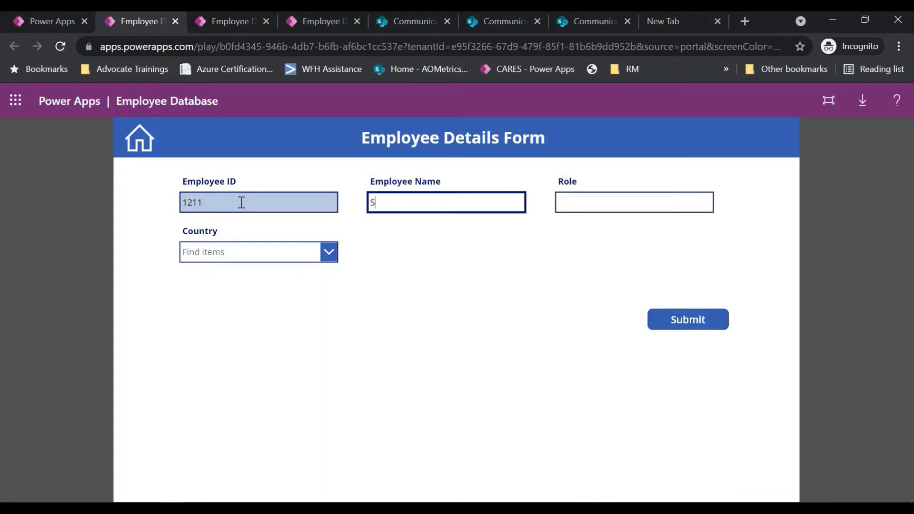
type("Siva")
key("Tab")
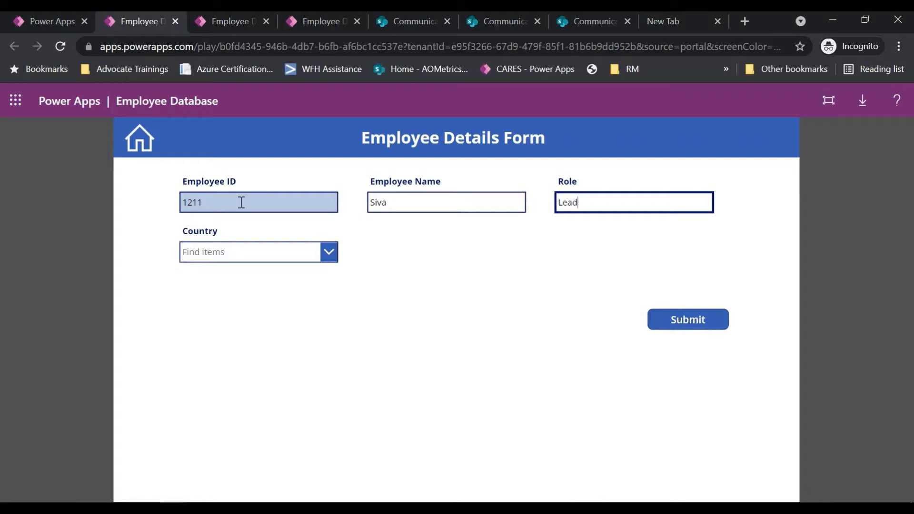
type("Lead Developer")
key("Tab")
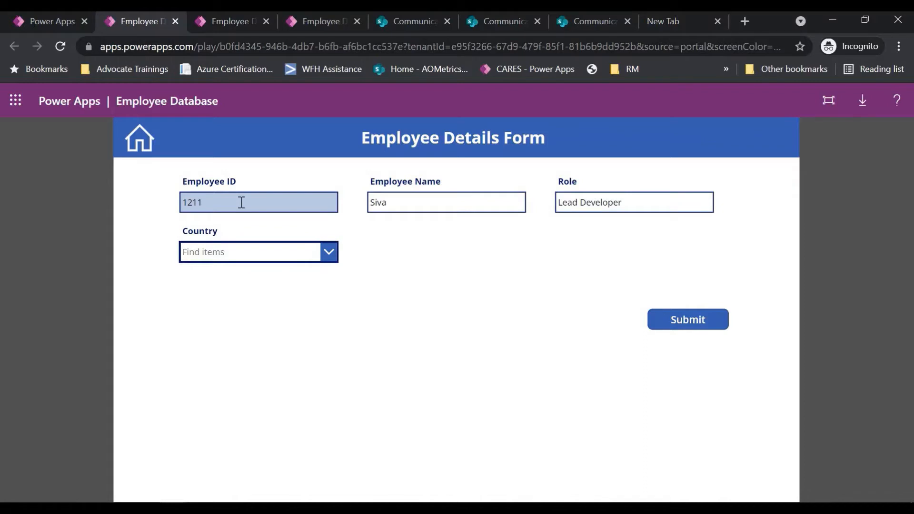
left_click(259, 251)
left_click(292, 330)
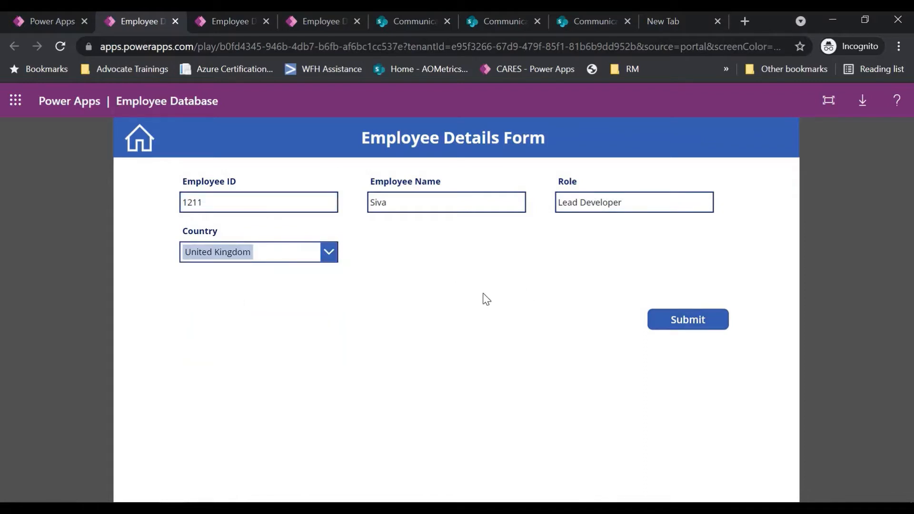
left_click(709, 329)
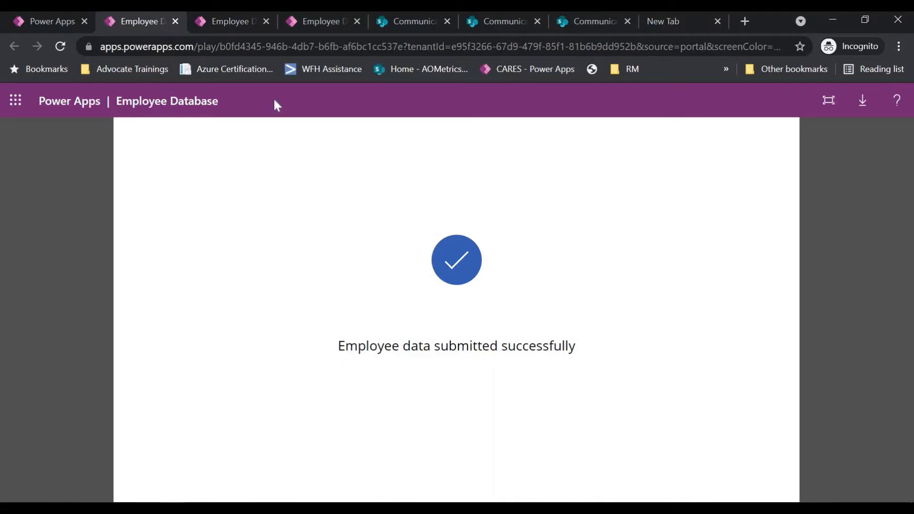
Reload the Employee Details list in SharePoint and select the newly submitted Lead Developer record
left_click(488, 22)
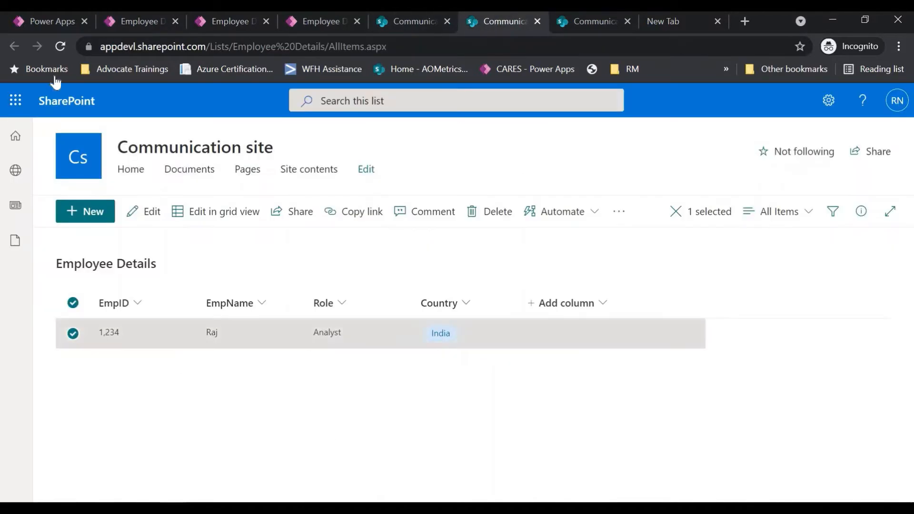
left_click(68, 47)
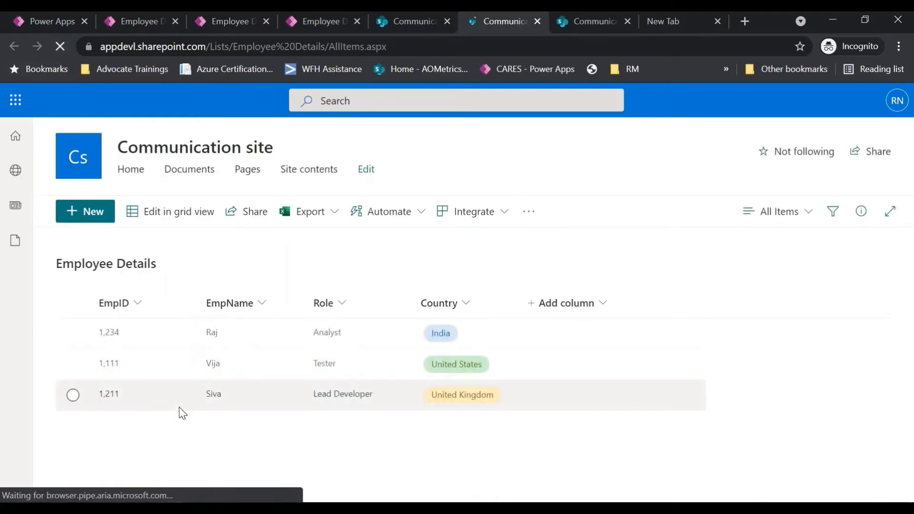
left_click(196, 396)
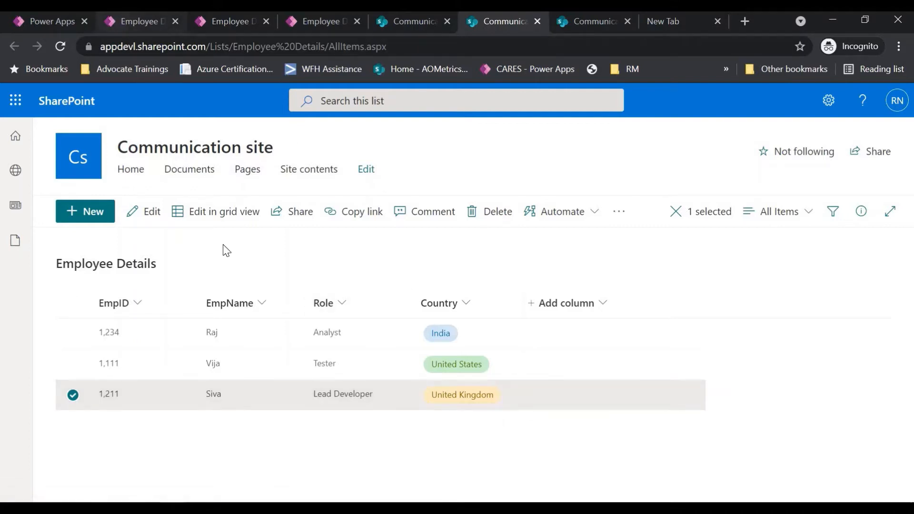
Revisit the running app, return to Power Apps Studio, and view the HomeScreen and AddNewEmp screens
left_click(133, 30)
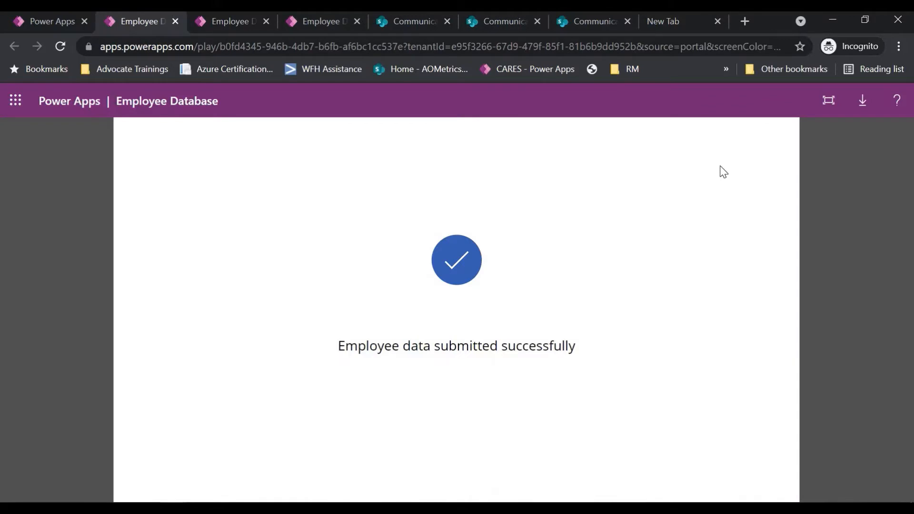
left_click(224, 24)
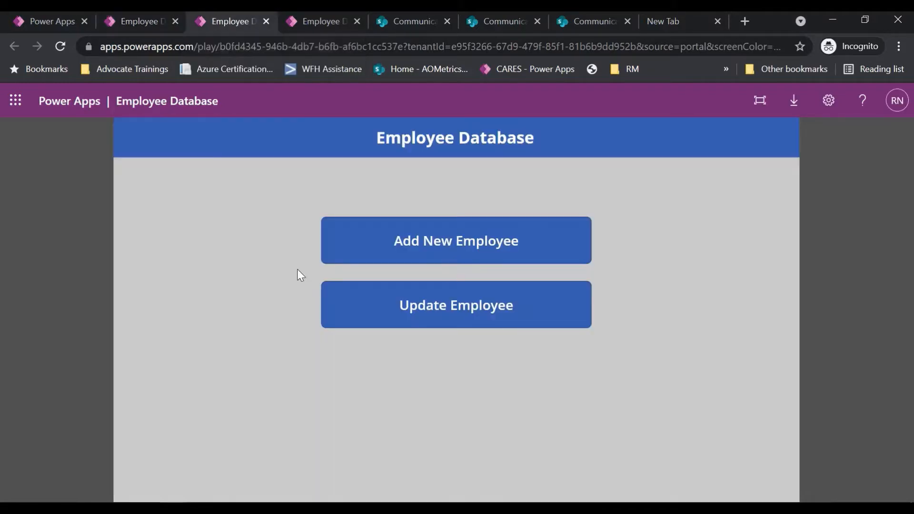
left_click(315, 21)
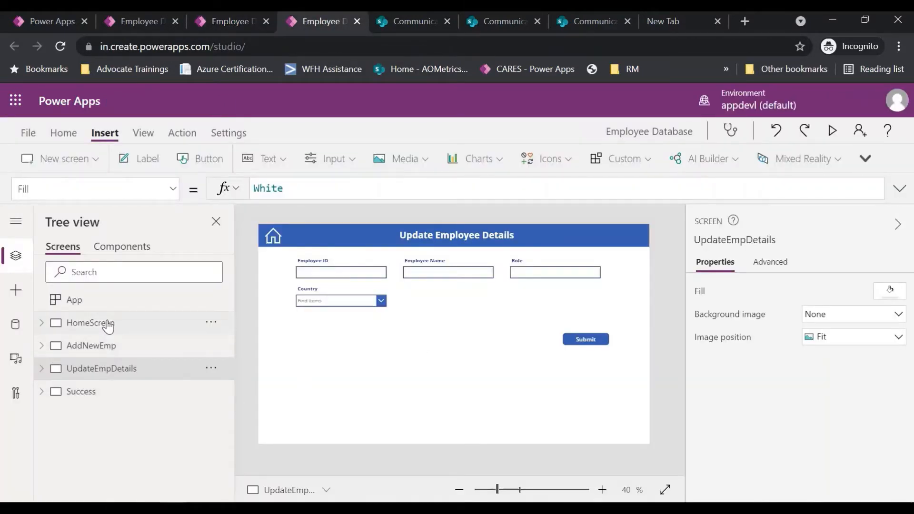
left_click(200, 327)
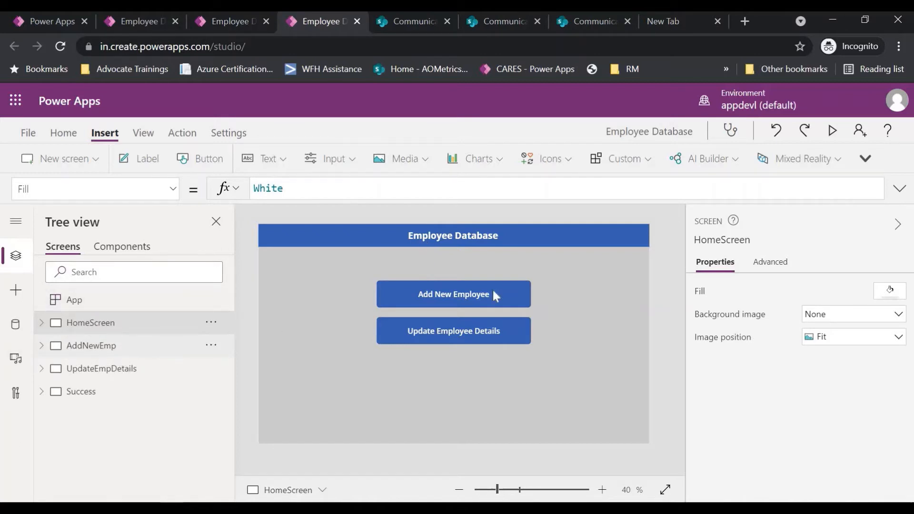
left_click(178, 351)
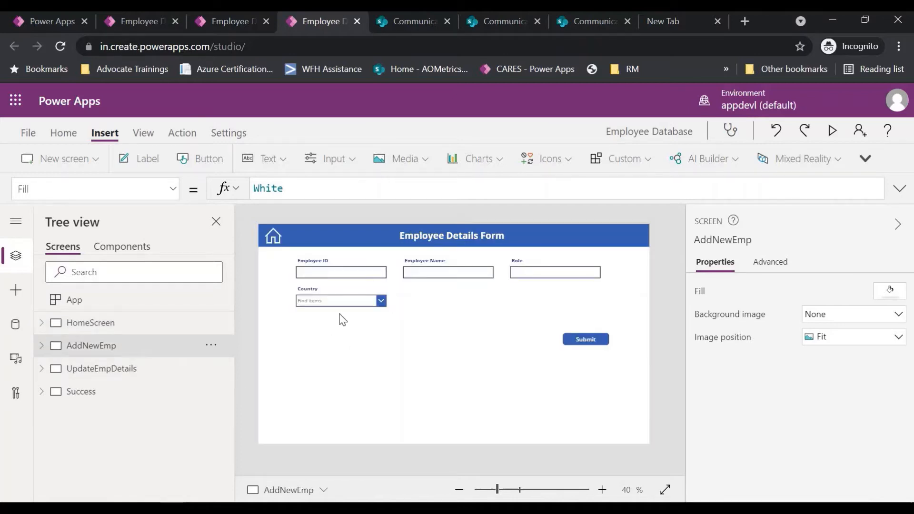
Show the templates available for adding a new screen and close them without choosing one
left_click(84, 159)
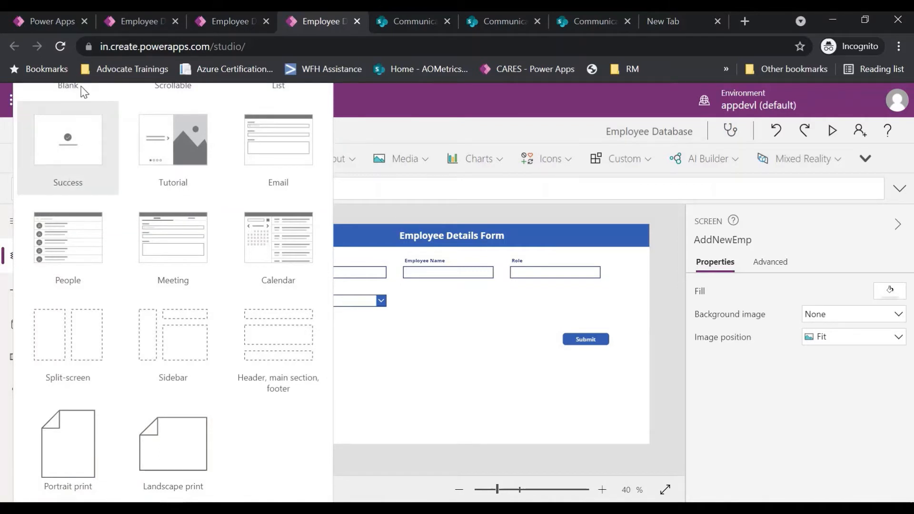
left_click(491, 366)
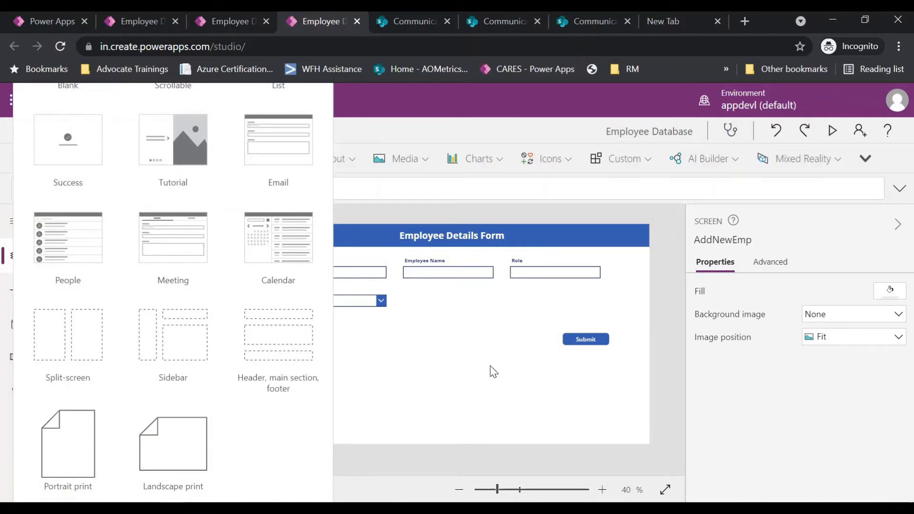
Expand the controls of the AddNewEmp screen and inspect the OnSelect formula of btnSubmit
left_click(50, 353)
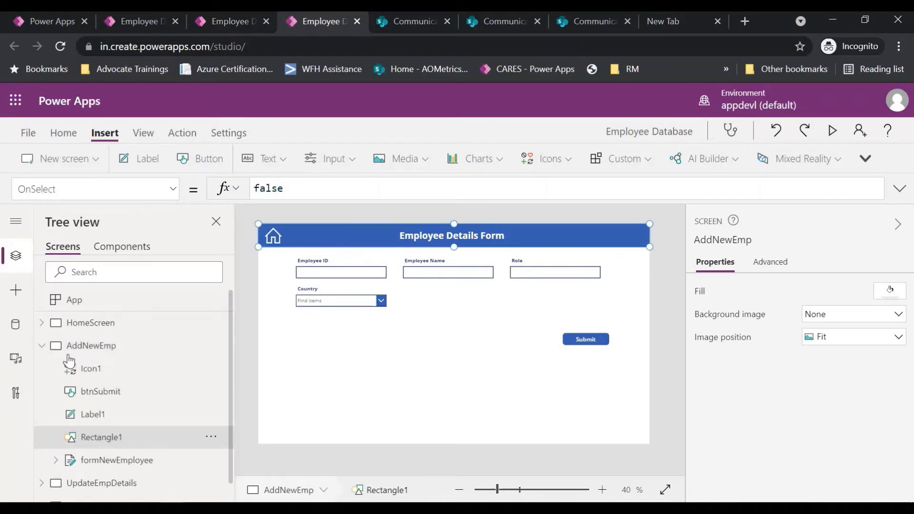
left_click(124, 347)
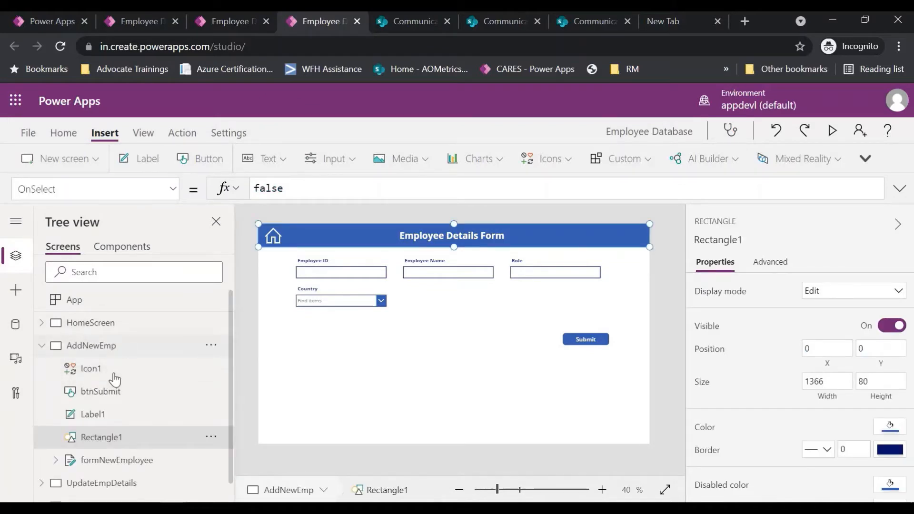
scroll(110, 357, "down", 1)
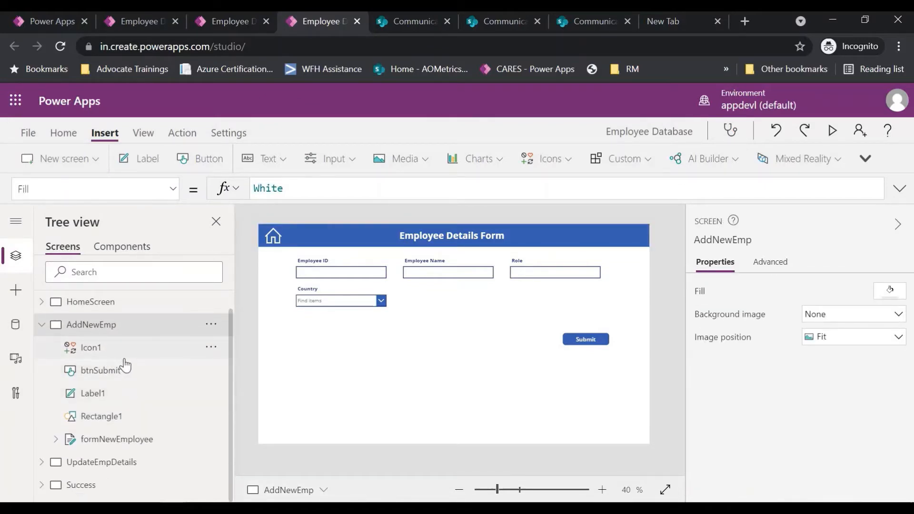
left_click(123, 370)
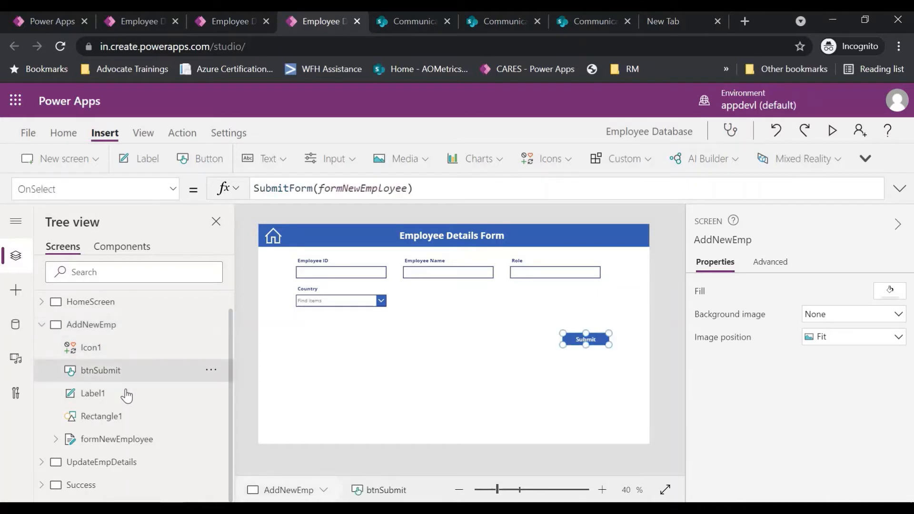
Inspect the OnSelect formulas of Icon1 and btnSubmit on the AddNewEmp screen
left_click(122, 394)
left_click(119, 346)
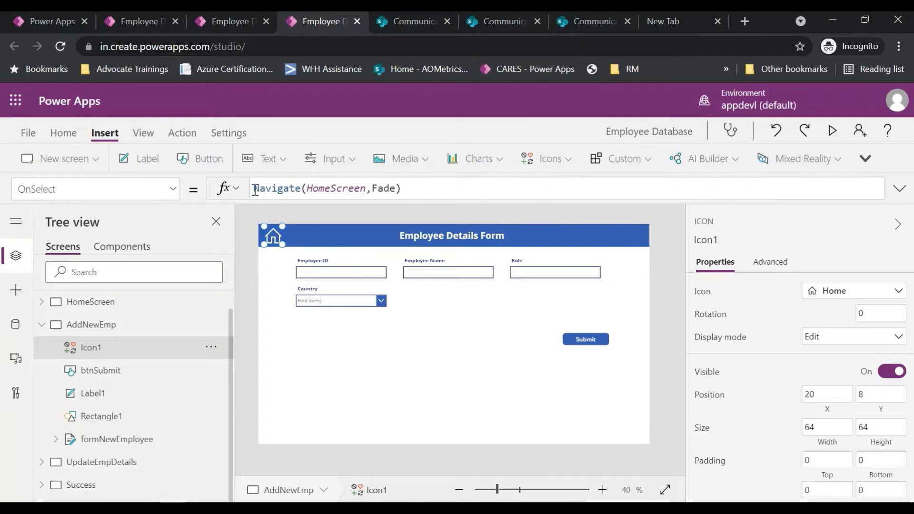
left_click_drag(412, 191, 255, 191)
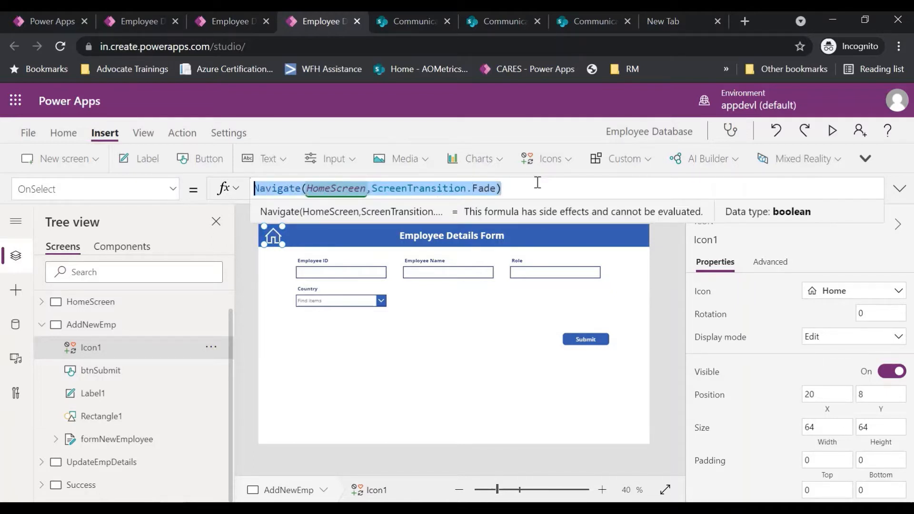
left_click(120, 371)
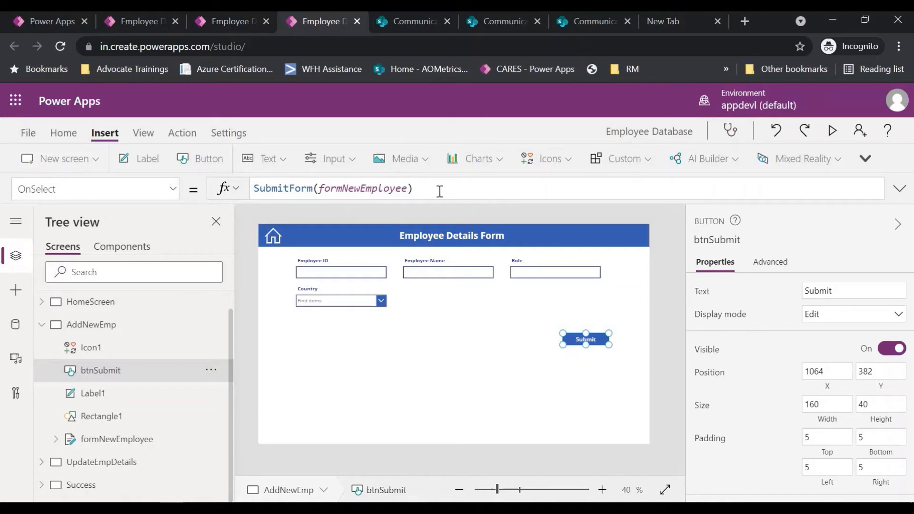
left_click_drag(440, 191, 254, 189)
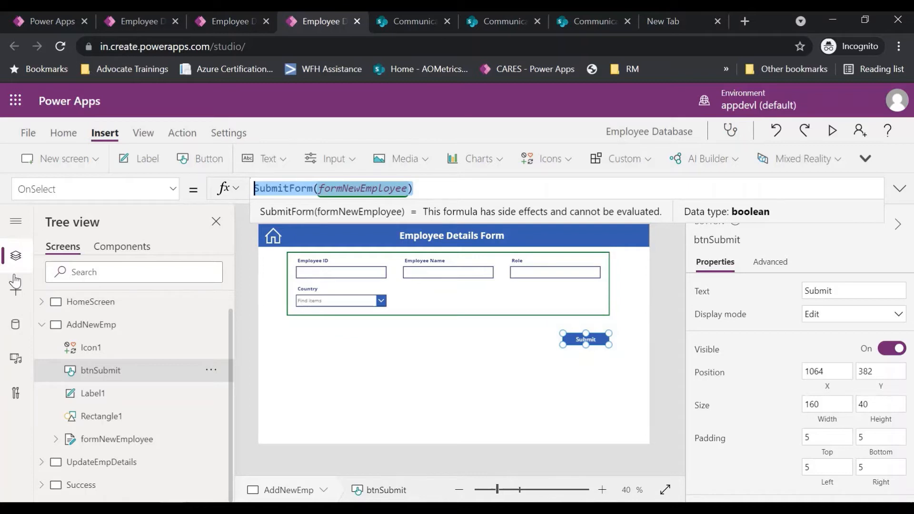
Insert an edit form on the AddNewEmp screen and place it below the existing form, at X 120, Y 438
left_click(13, 299)
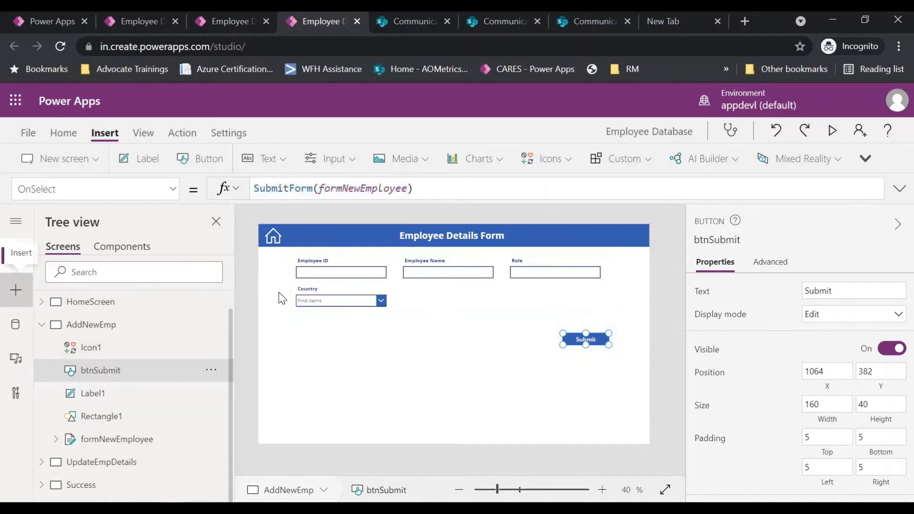
left_click(428, 314)
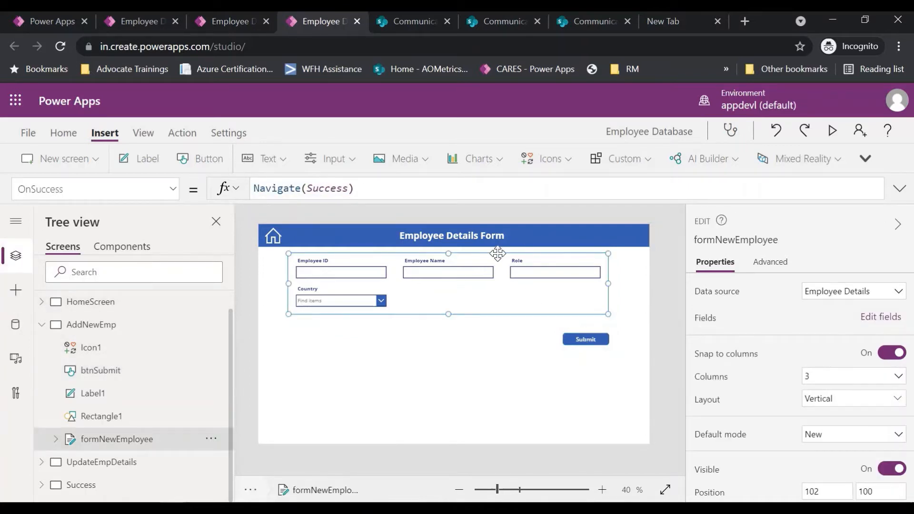
left_click(14, 292)
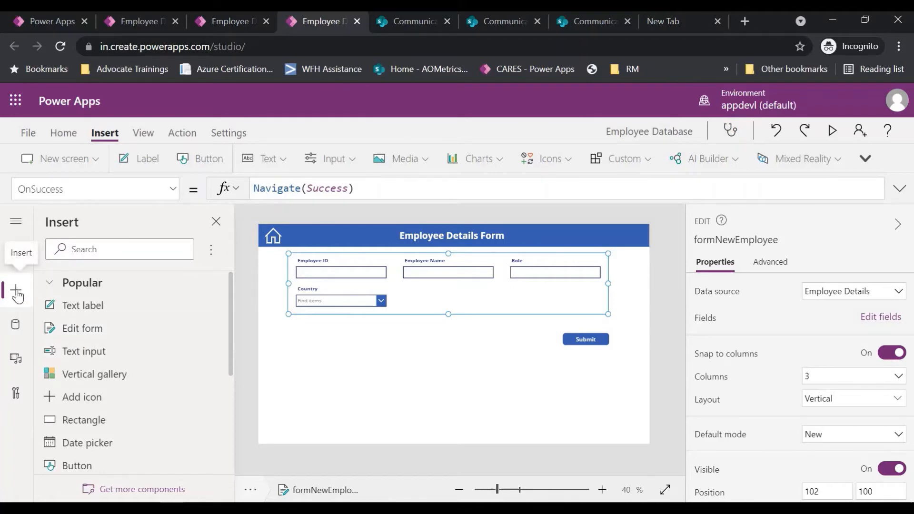
left_click(127, 333)
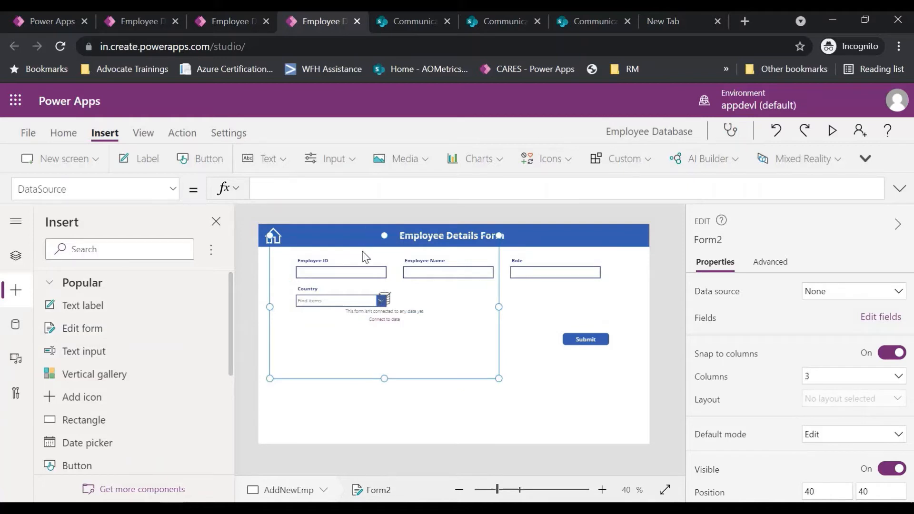
left_click_drag(387, 330, 403, 304)
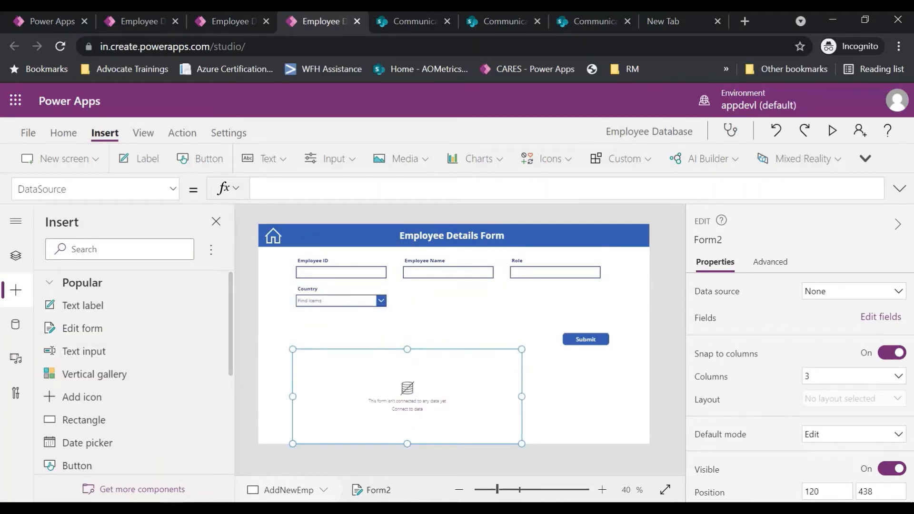
Start connecting the new form to data by searching the data sources for SharePoint and choosing the existing SharePoint connection
left_click(403, 409)
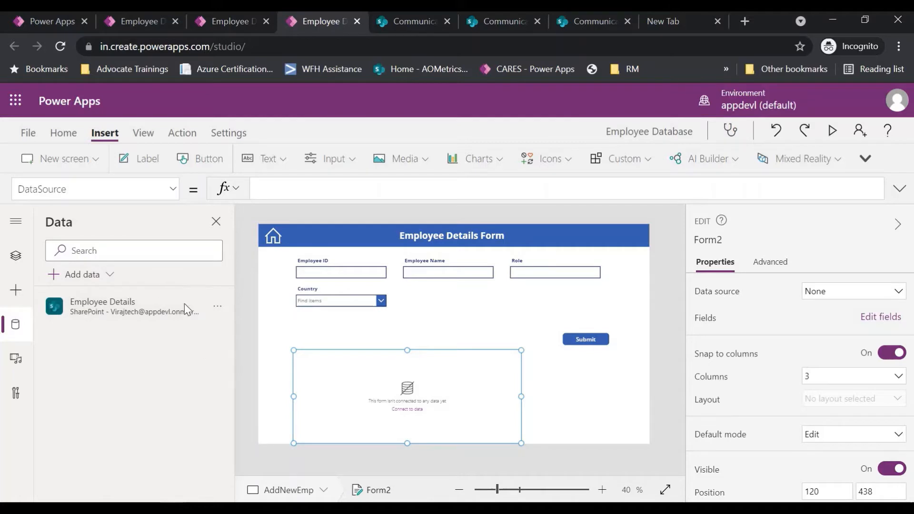
mouse_move(182, 306)
left_click(106, 276)
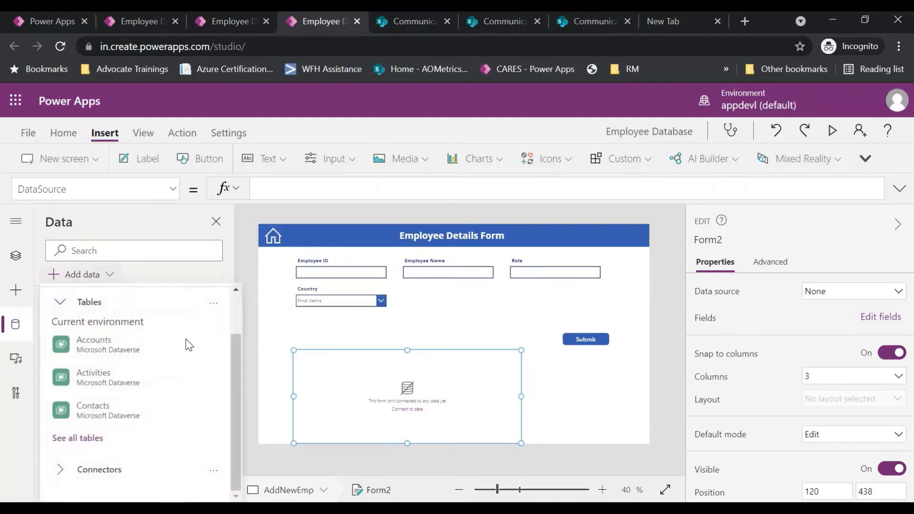
left_click(125, 319)
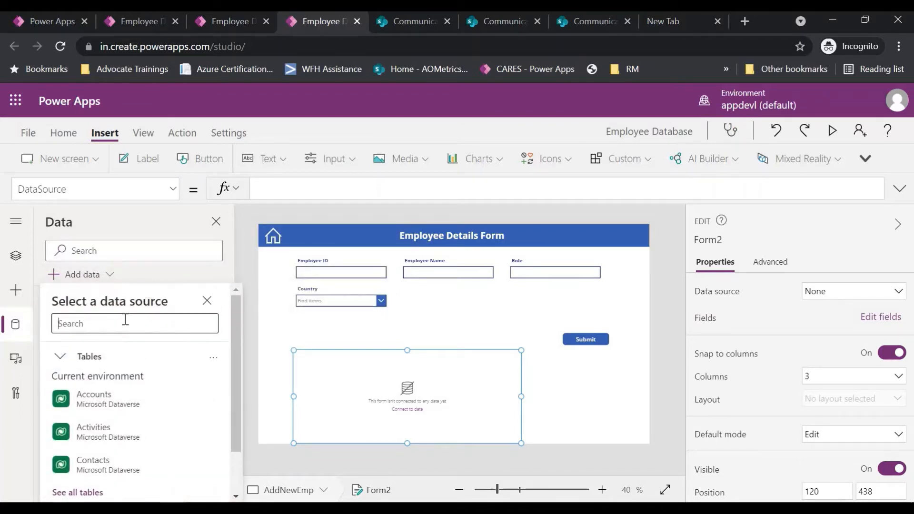
type("SharePoint")
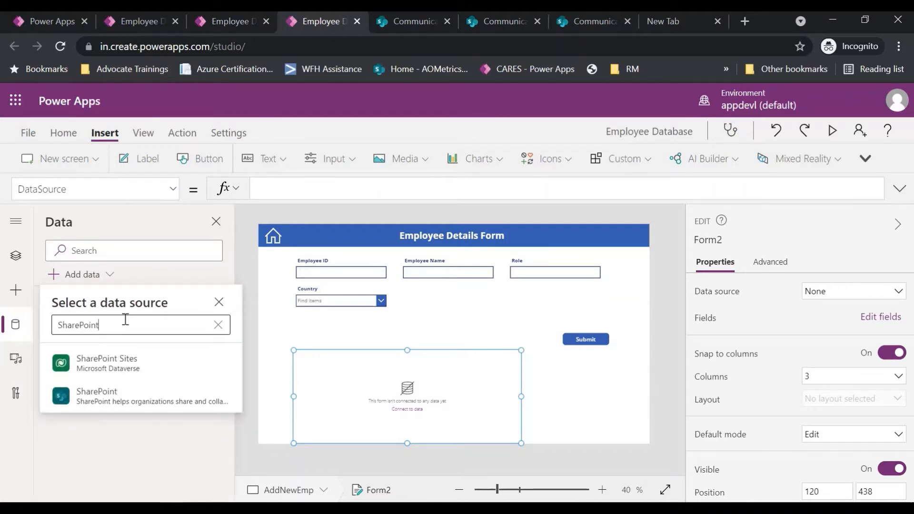
left_click(138, 391)
mouse_move(92, 362)
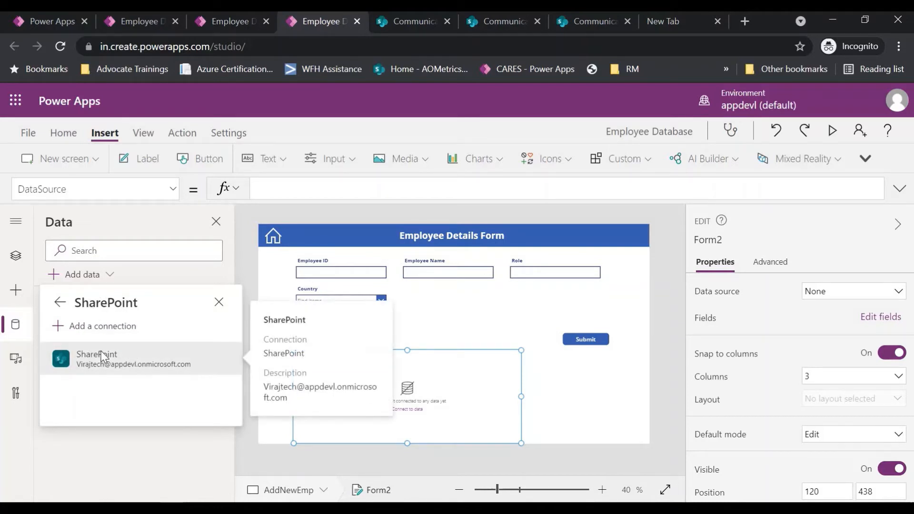
left_click(127, 360)
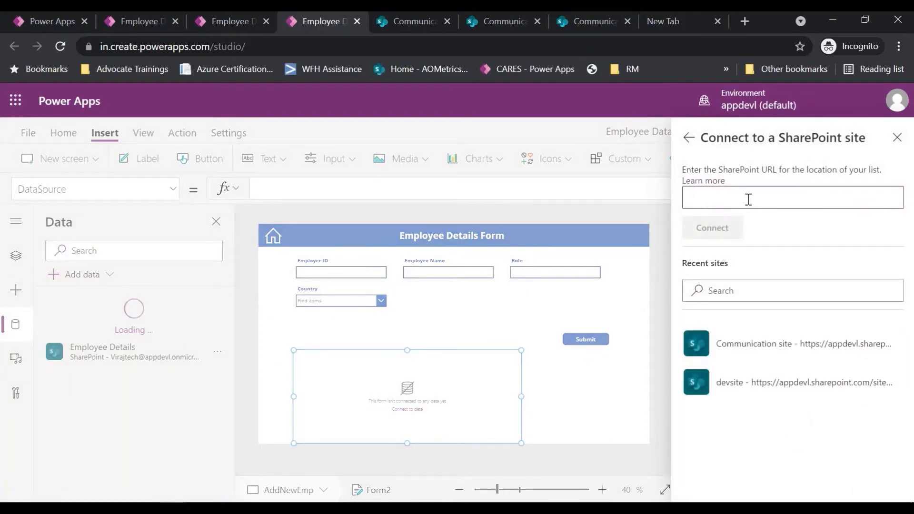
left_click(382, 19)
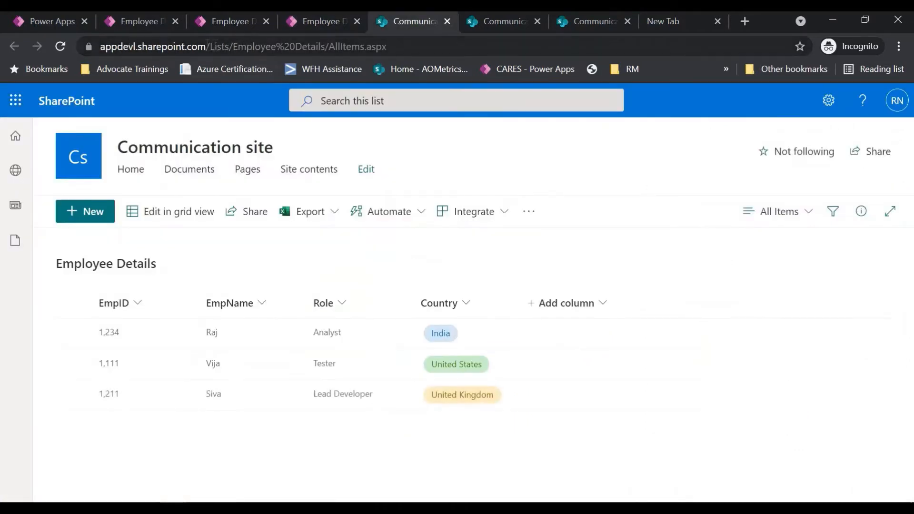
left_click_drag(210, 46, 101, 47)
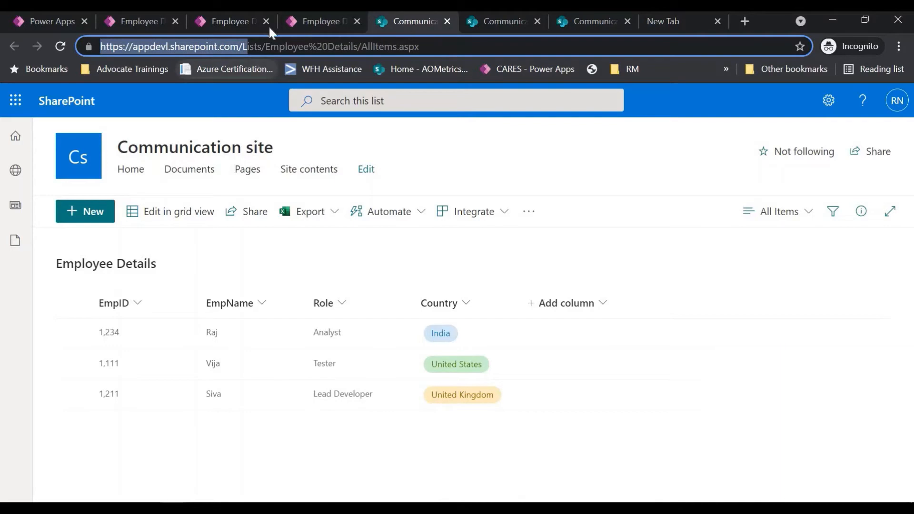
left_click(144, 21)
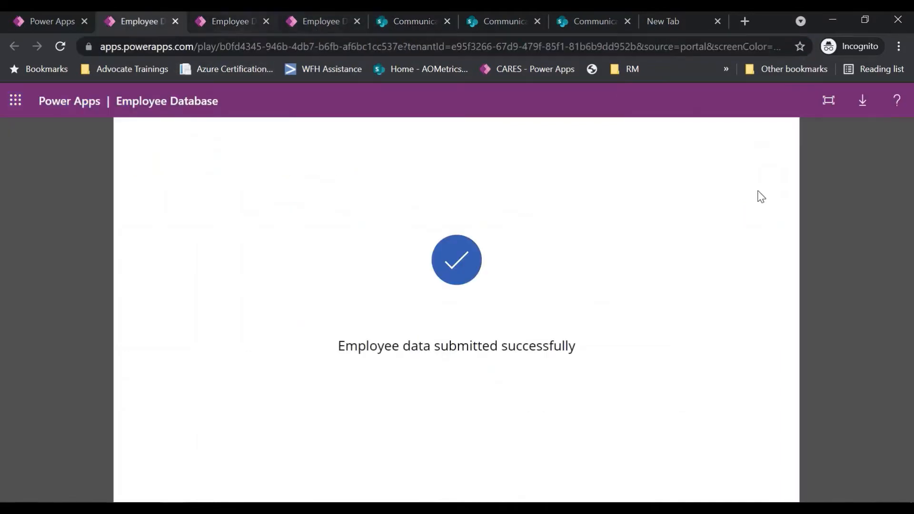
left_click(233, 24)
left_click(316, 27)
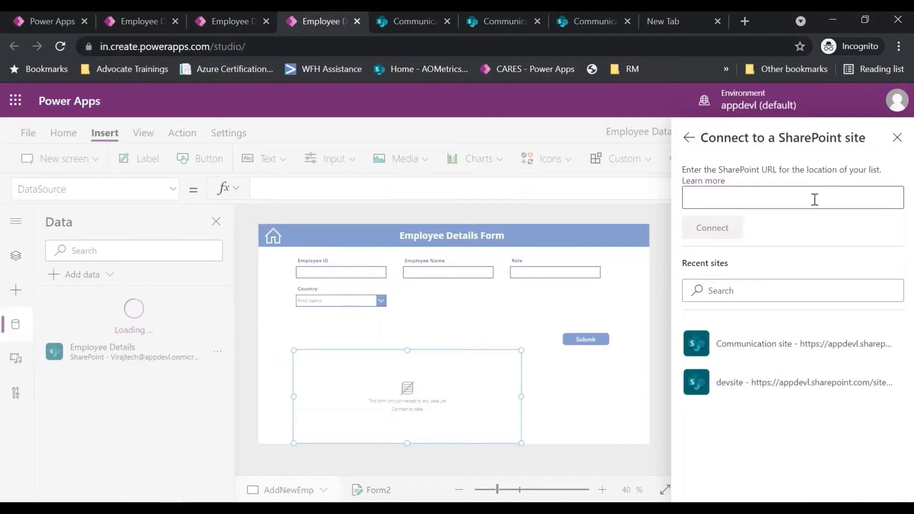
left_click(854, 197)
type("https://appdevl.sharepoint.com/L")
left_click(713, 233)
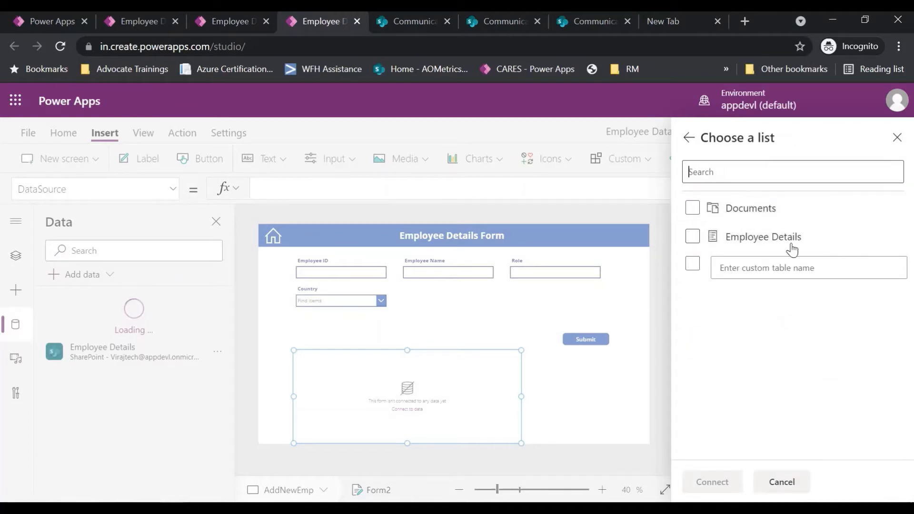
Choose the Employee Details list on the SharePoint site and connect it as a data source
left_click(743, 206)
left_click(789, 245)
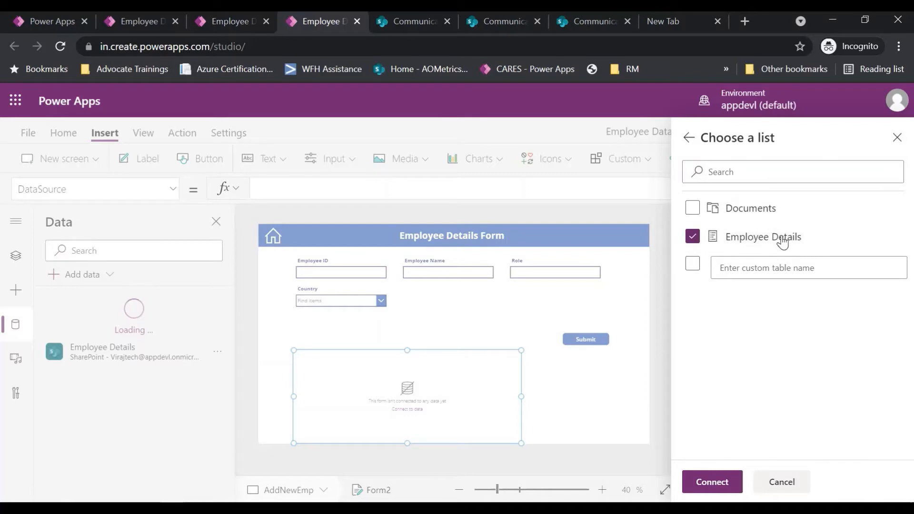
left_click(724, 480)
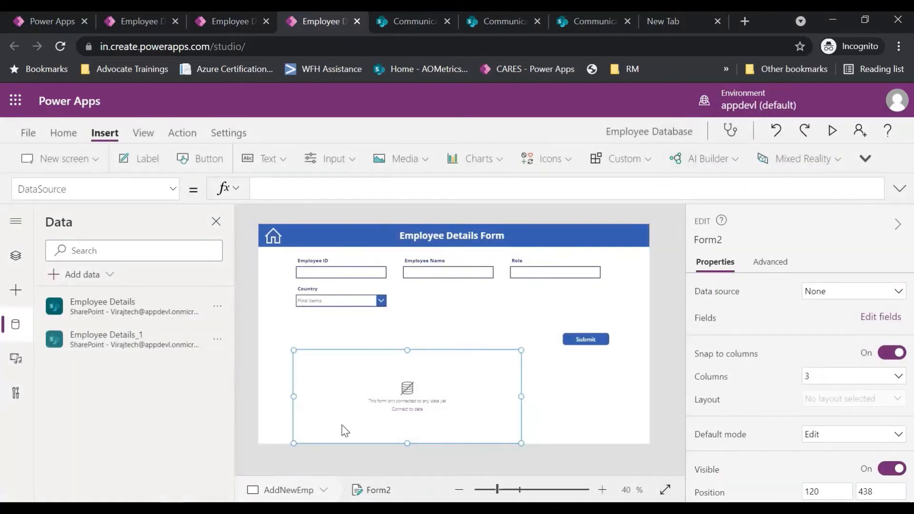
Compare the connection details of both Employee Details data sources and remove the duplicate Employee Details_1 from the app
mouse_move(133, 339)
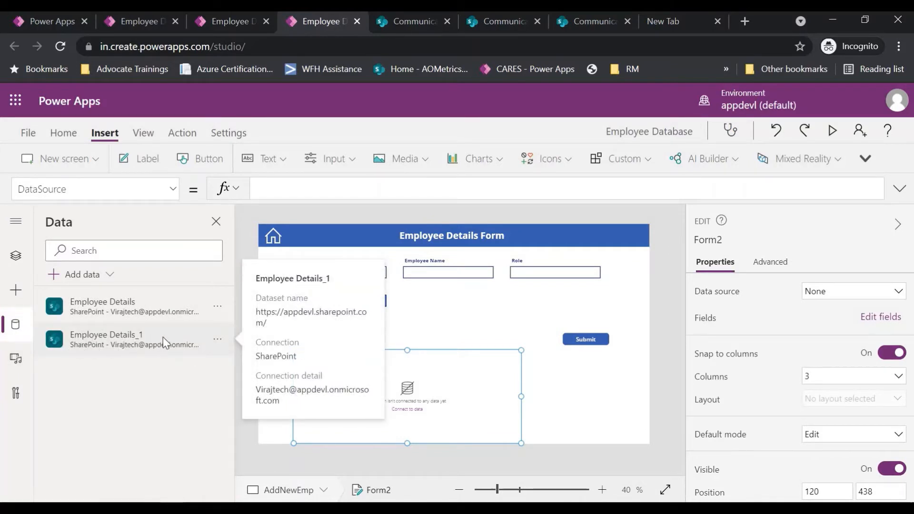
mouse_move(127, 307)
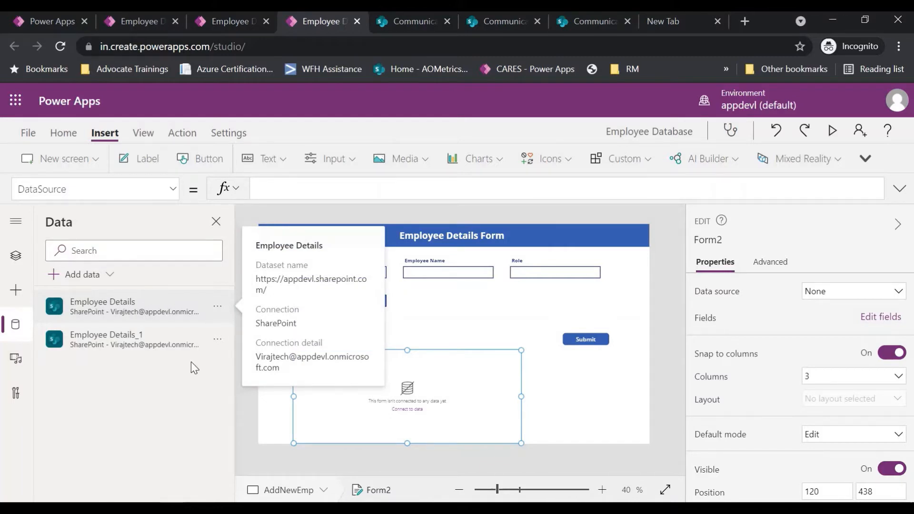
mouse_move(94, 337)
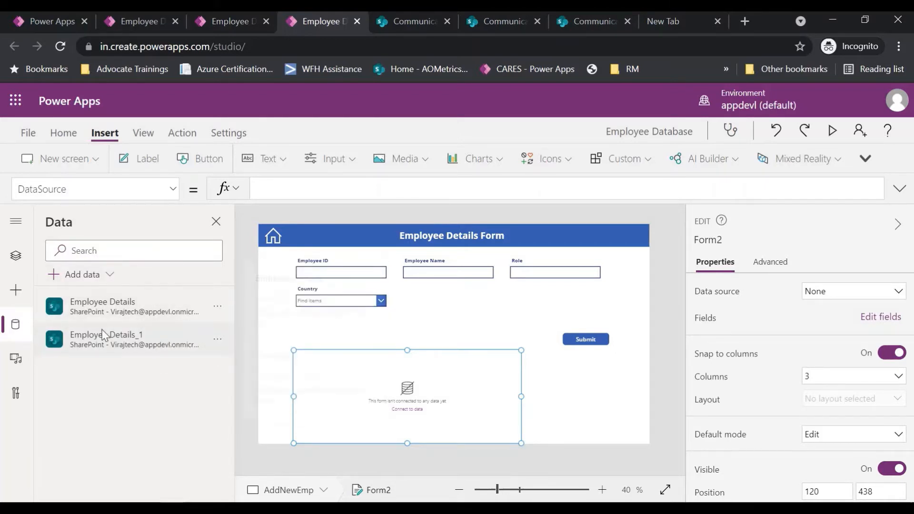
left_click(218, 340)
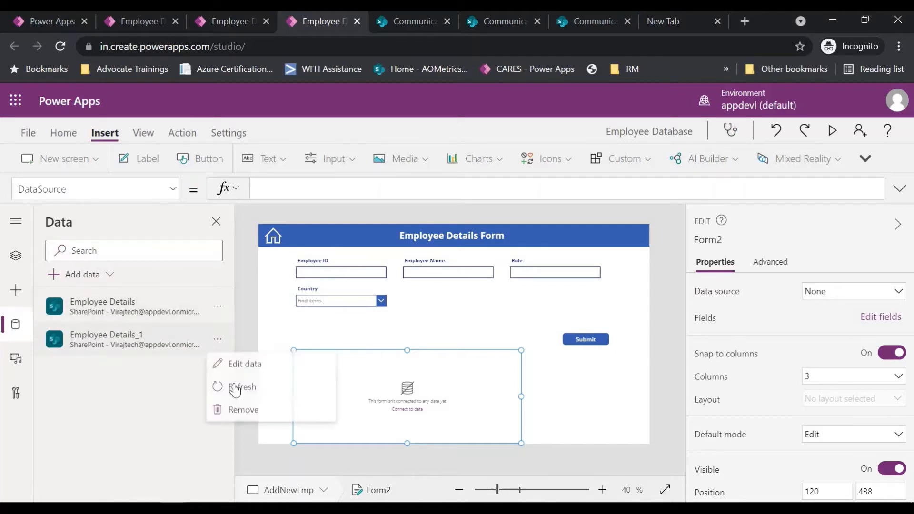
left_click(241, 411)
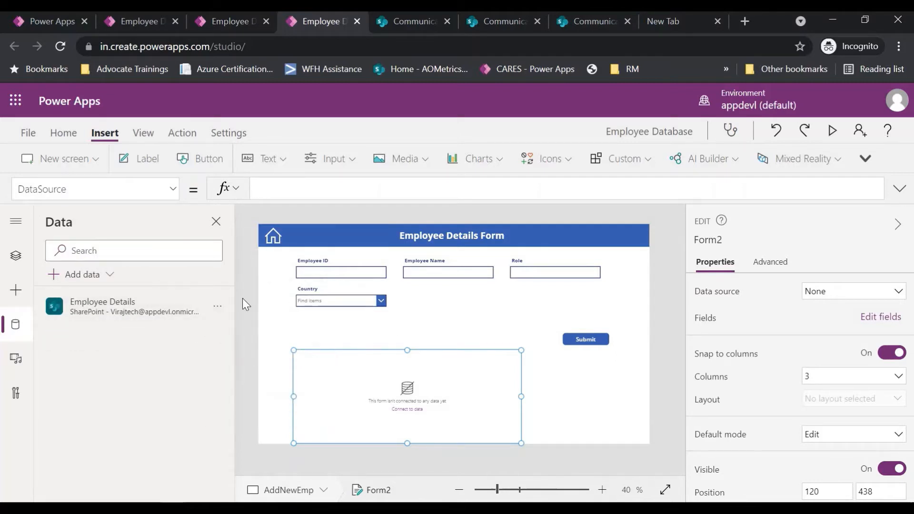
Set the new lower form's data source to Employee Details and widen it to about the width of the form above
left_click(495, 292)
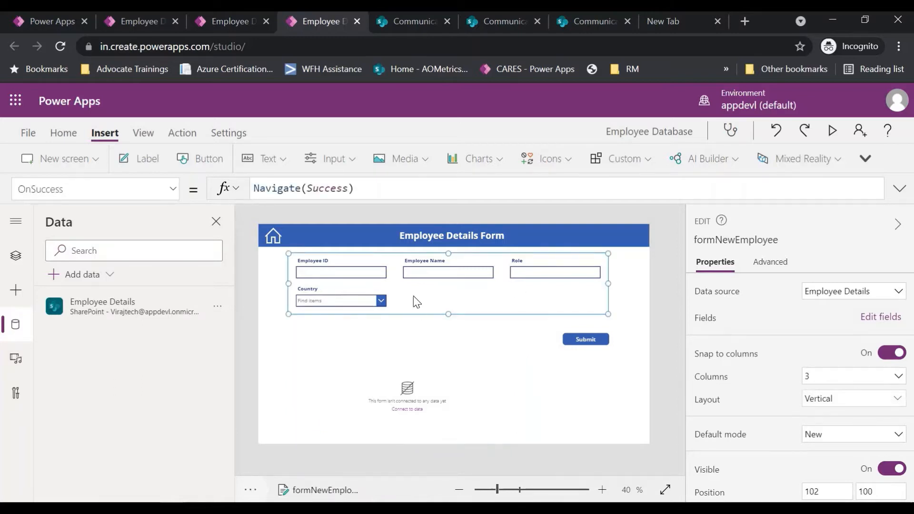
left_click(433, 409)
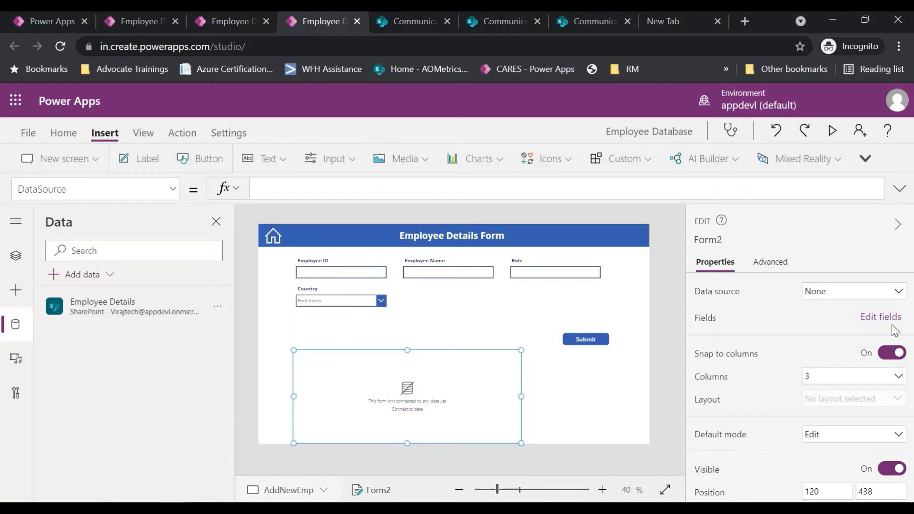
left_click(867, 290)
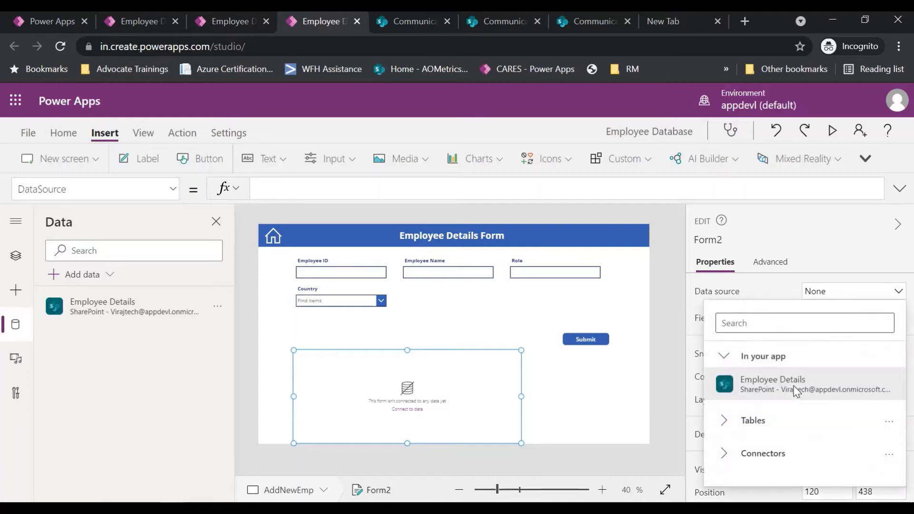
left_click(774, 381)
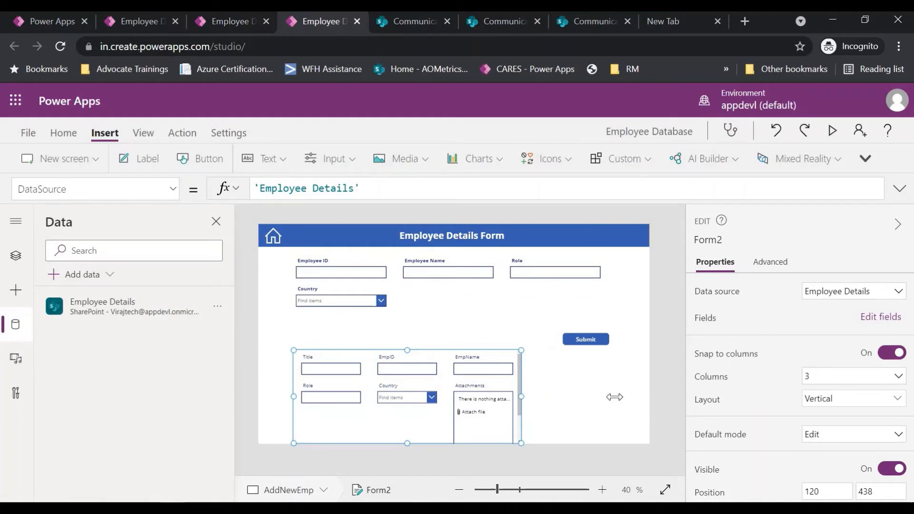
left_click_drag(615, 397, 614, 397)
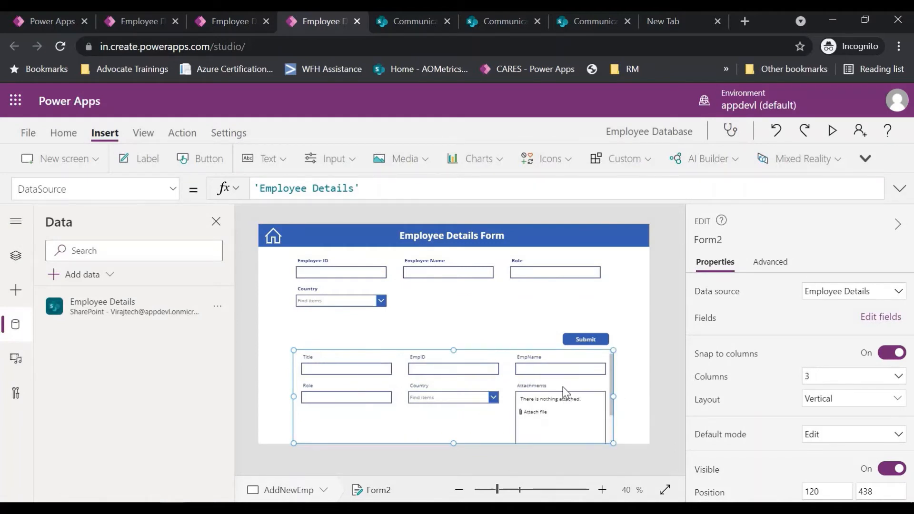
Delete the Attachments and Title cards from the new form
left_click(562, 387)
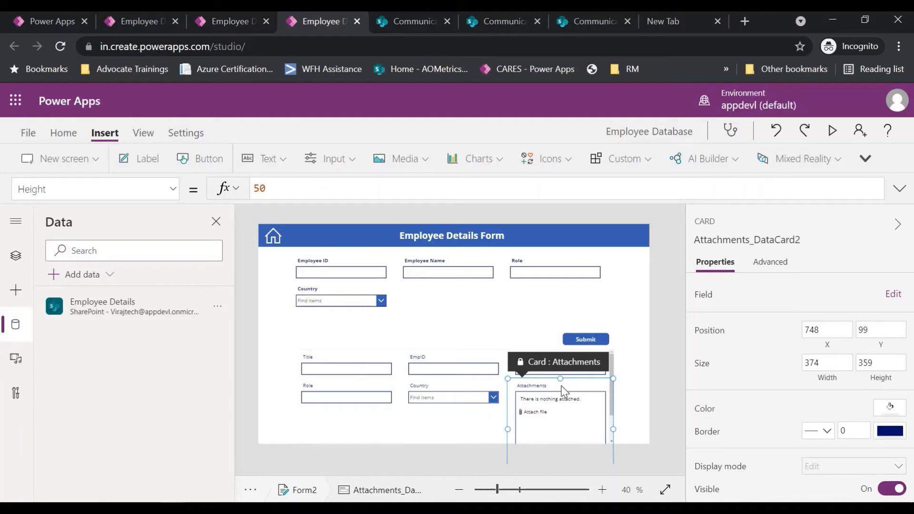
key("Delete")
left_click(351, 362)
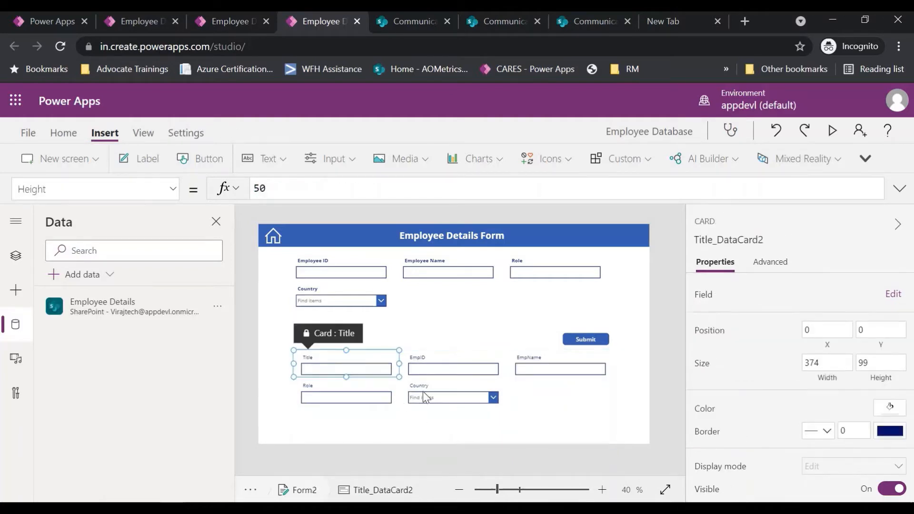
key("Delete")
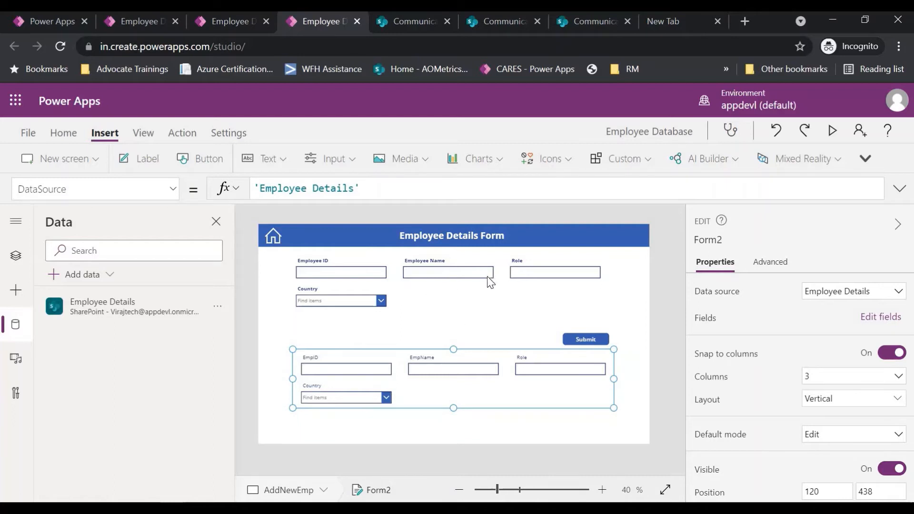
Preview the AddNewEmp screen with both forms, close the preview, and select the upper employee form
left_click(833, 132)
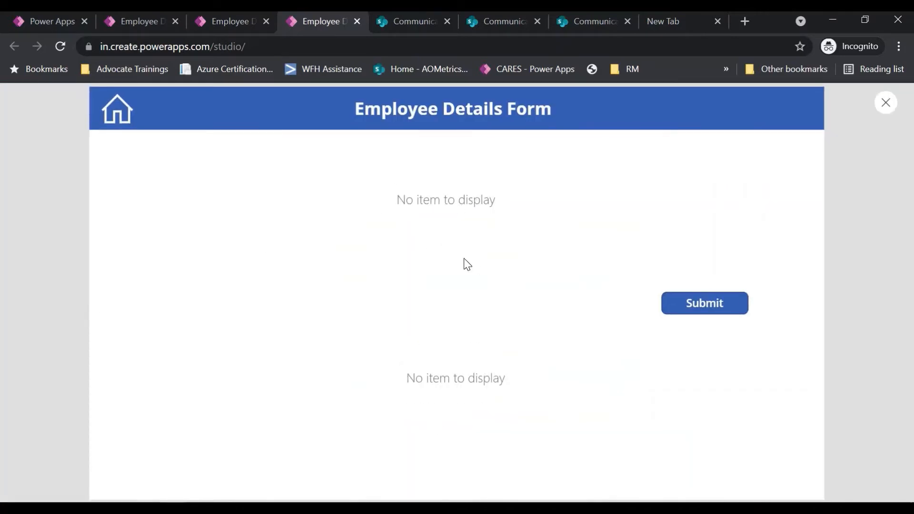
left_click(887, 102)
key("Return")
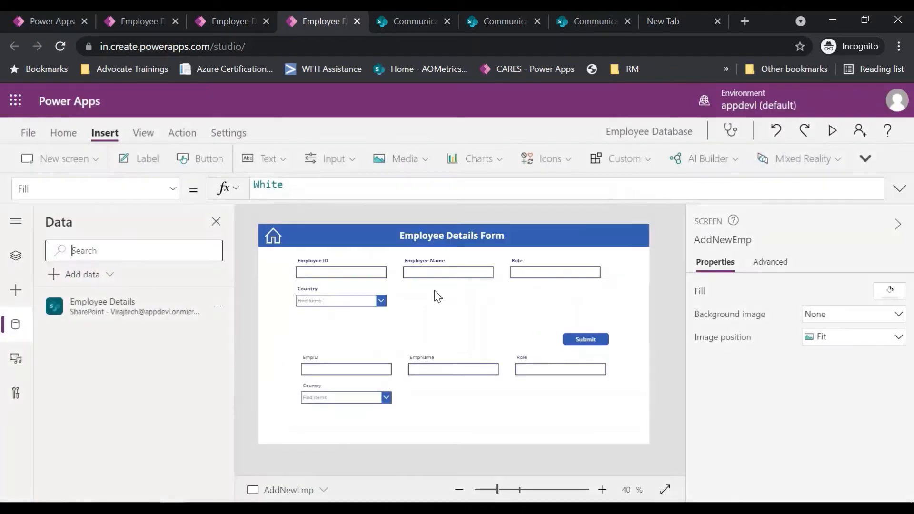
left_click(434, 290)
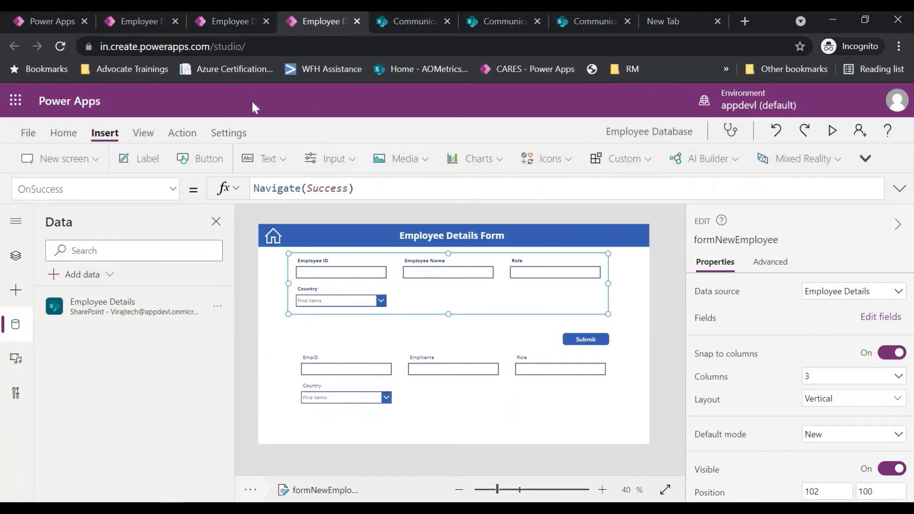
Save the Employee Database app without a version note and publish this version
left_click(30, 138)
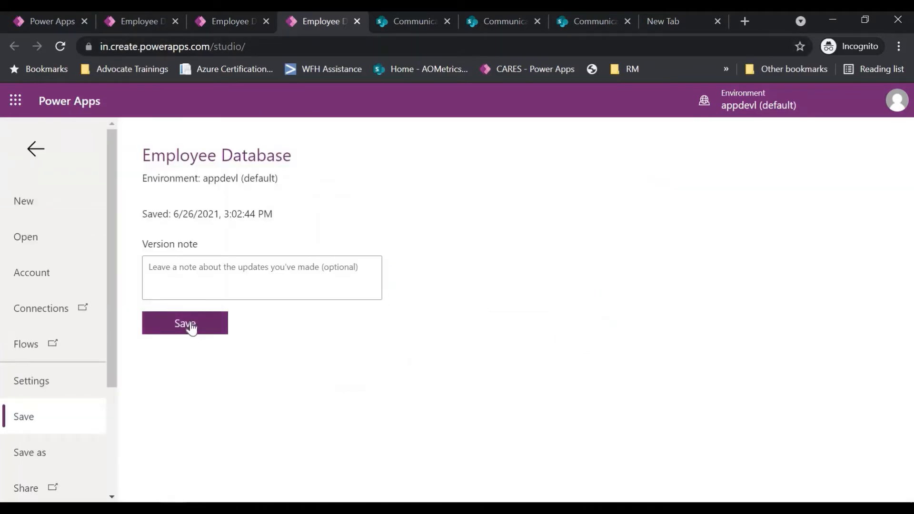
left_click(186, 323)
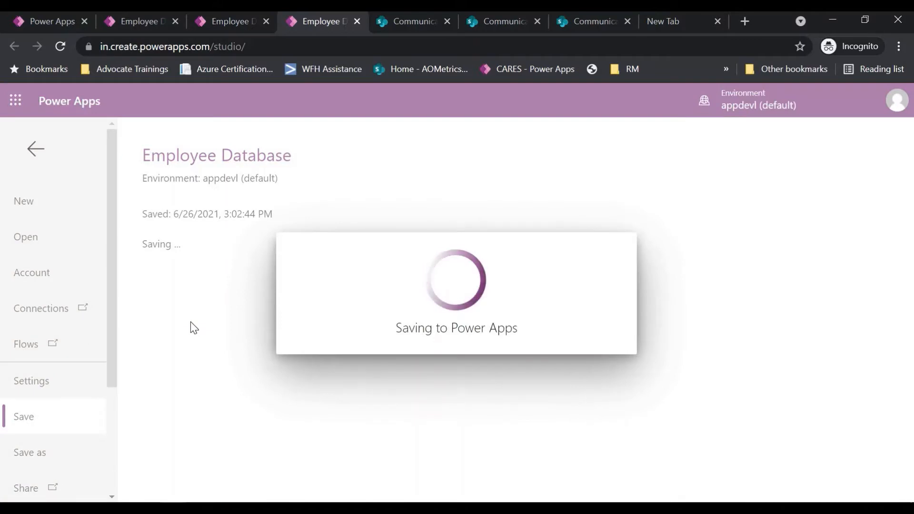
left_click(184, 292)
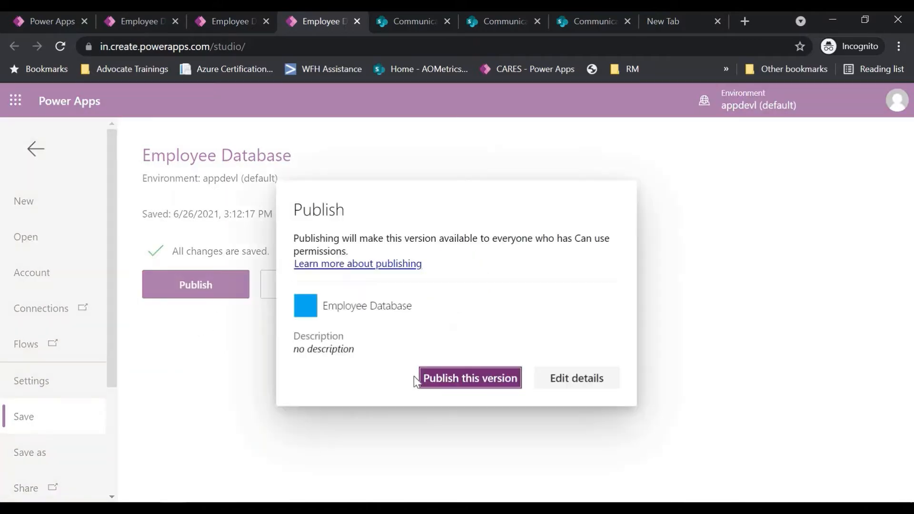
left_click(421, 379)
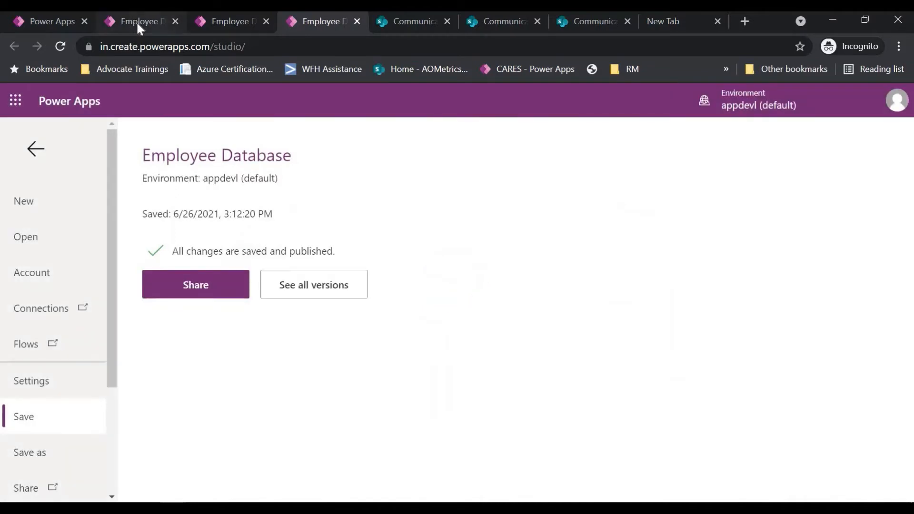
Switch to the running Employee Database app, reload it, and open the form for adding a new employee
left_click(137, 22)
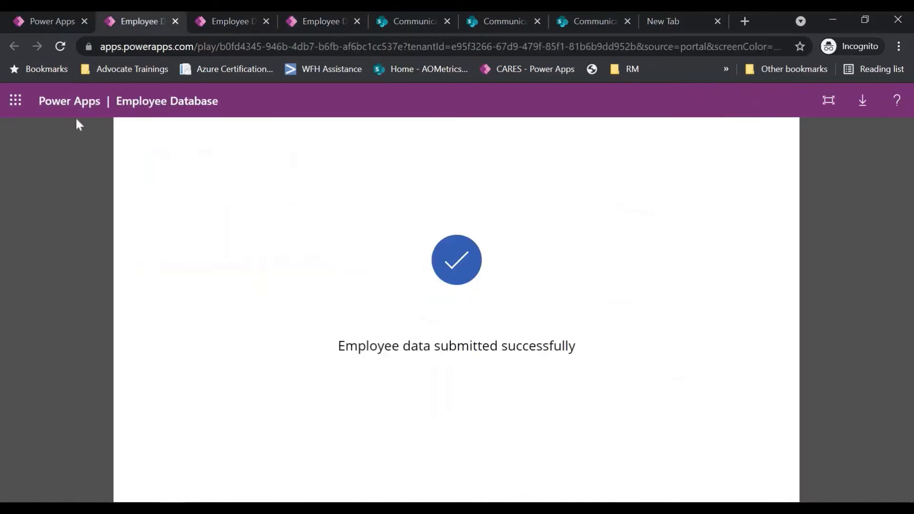
left_click(67, 50)
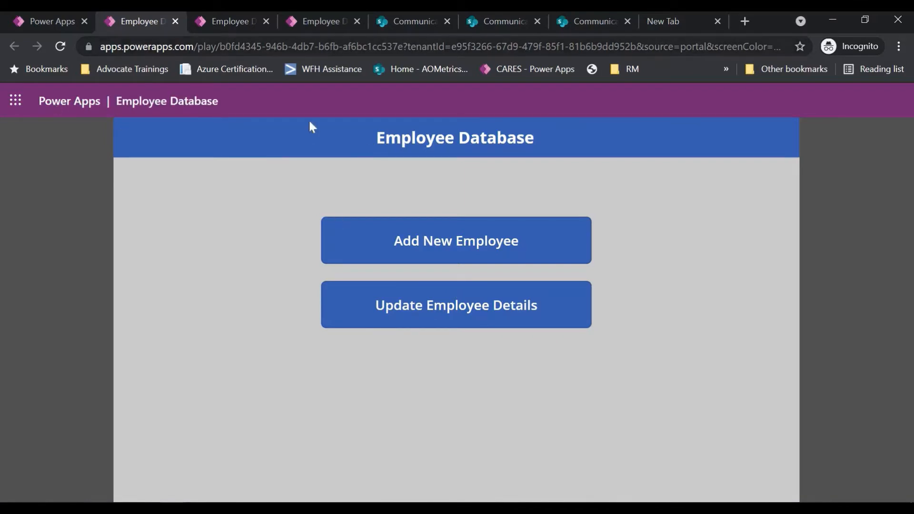
left_click(476, 246)
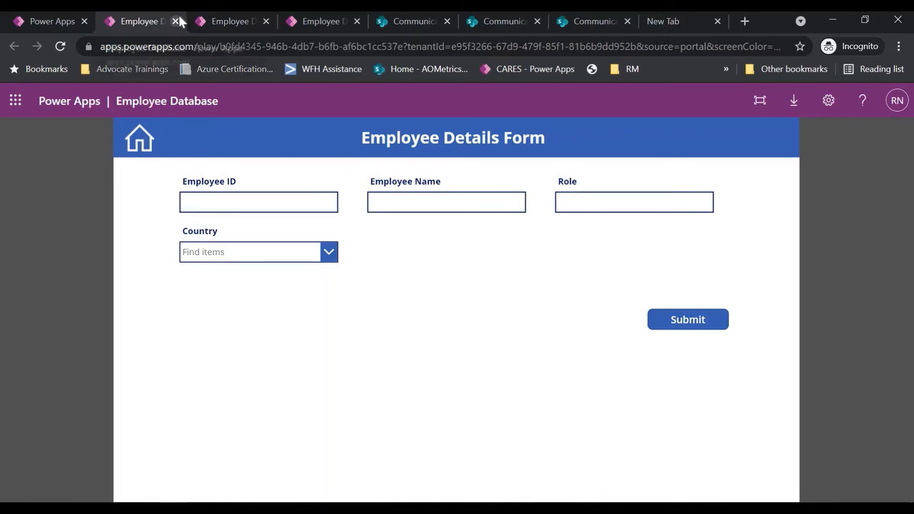
Return to the app in the studio editor and select the lower form on the AddNewEmp screen
left_click(330, 26)
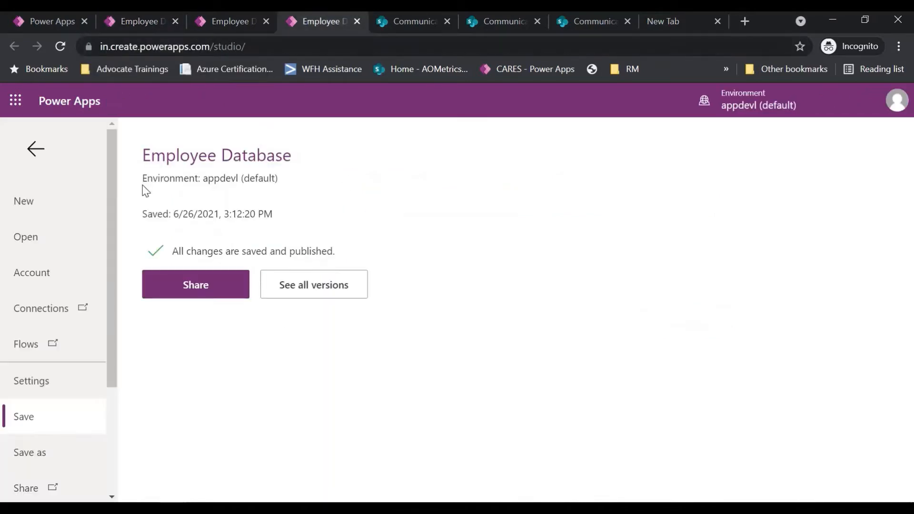
left_click(30, 149)
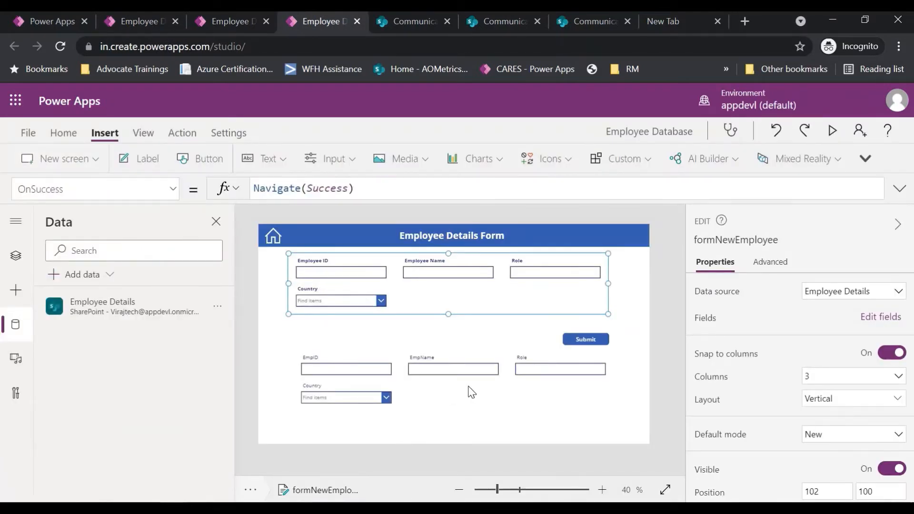
left_click(469, 389)
Reload the running app once more to load the published version and reopen its new employee form
left_click(138, 21)
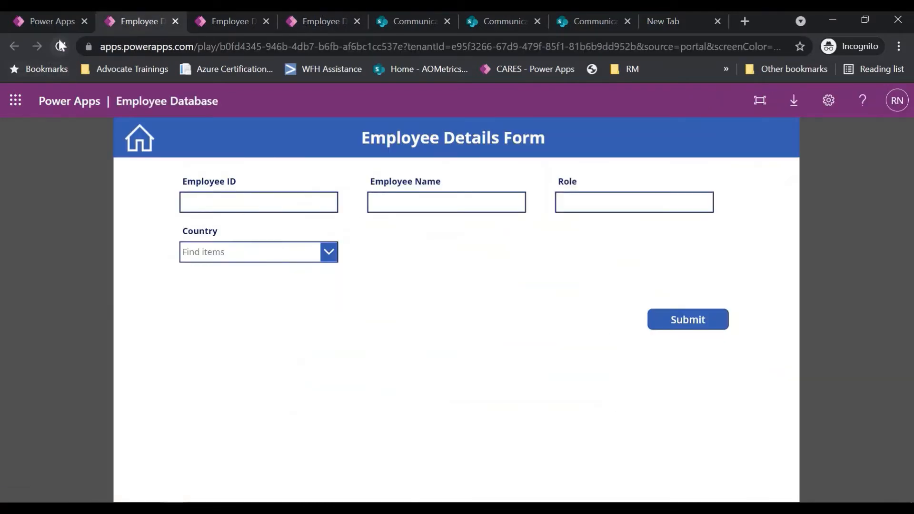
left_click(60, 46)
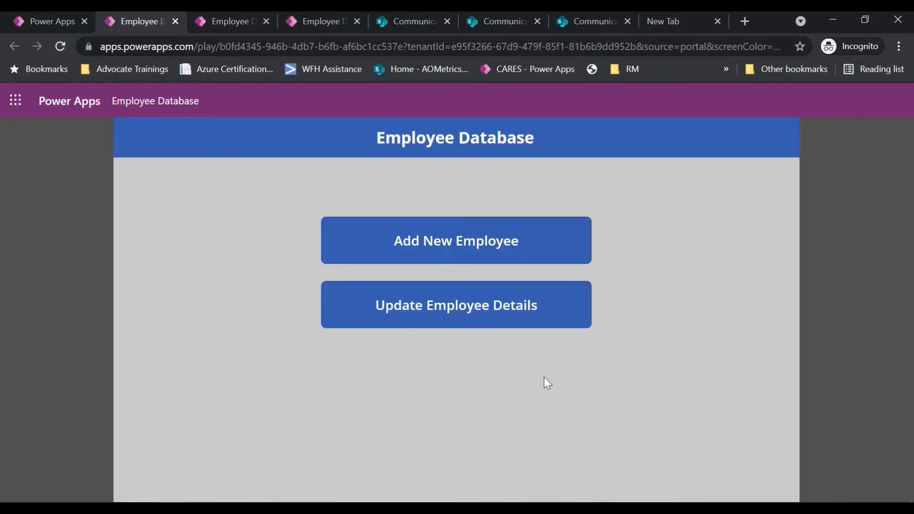
left_click(457, 241)
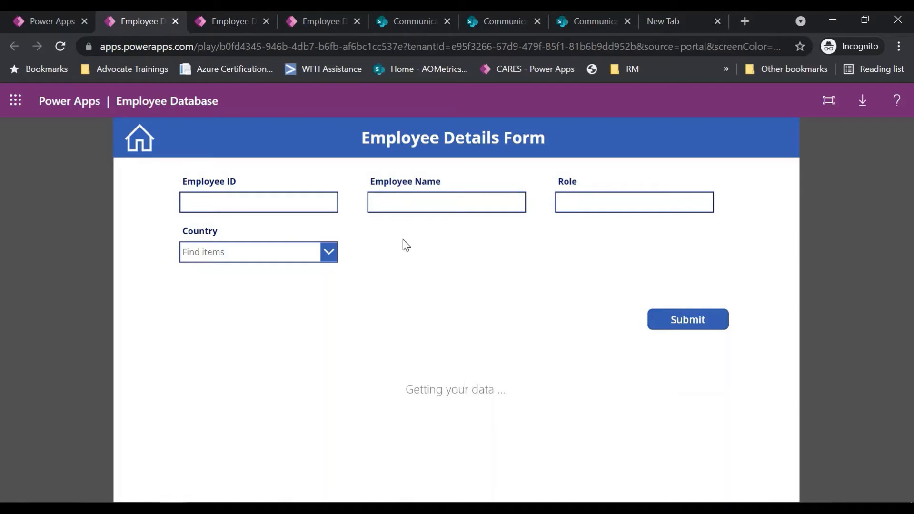
Switch back to the studio editor and set the lower form's default mode to New
left_click(245, 23)
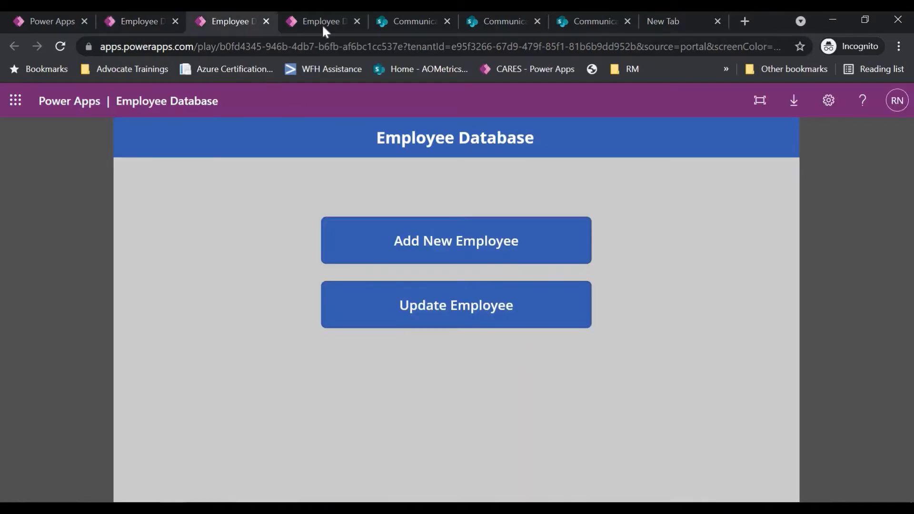
left_click(322, 23)
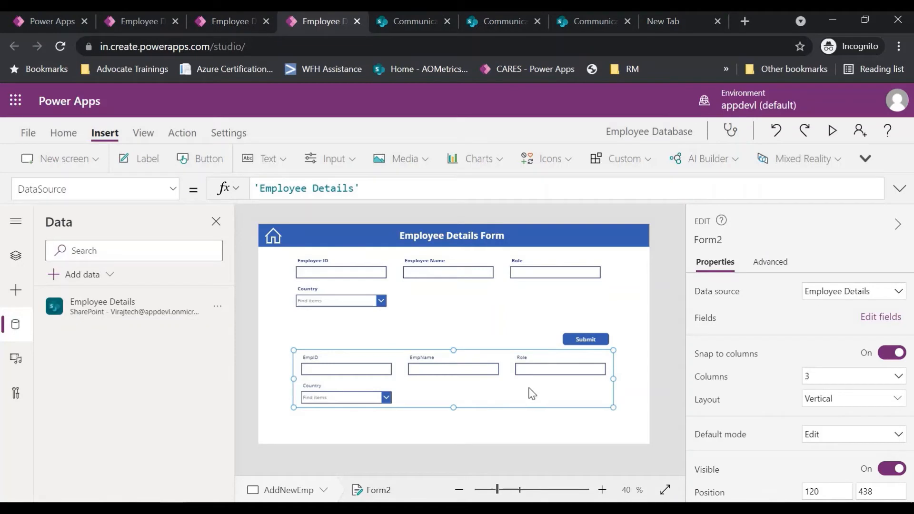
left_click(862, 435)
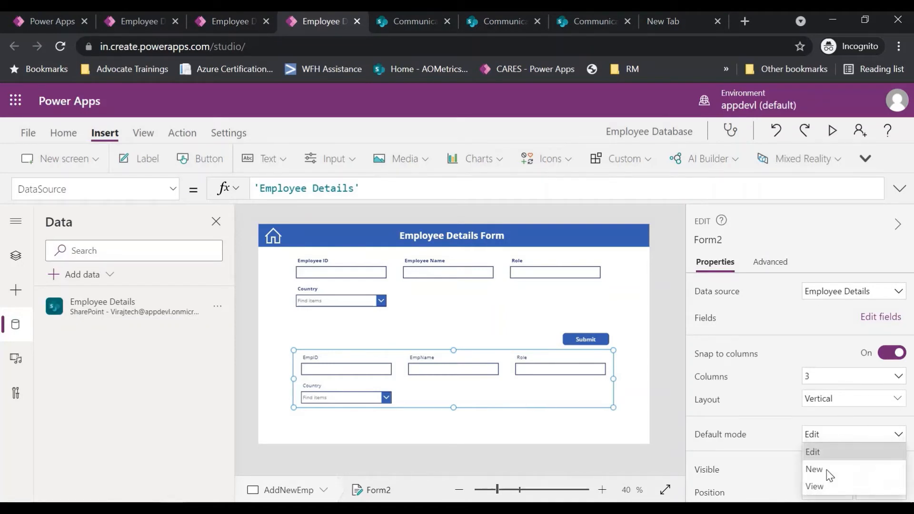
left_click(828, 471)
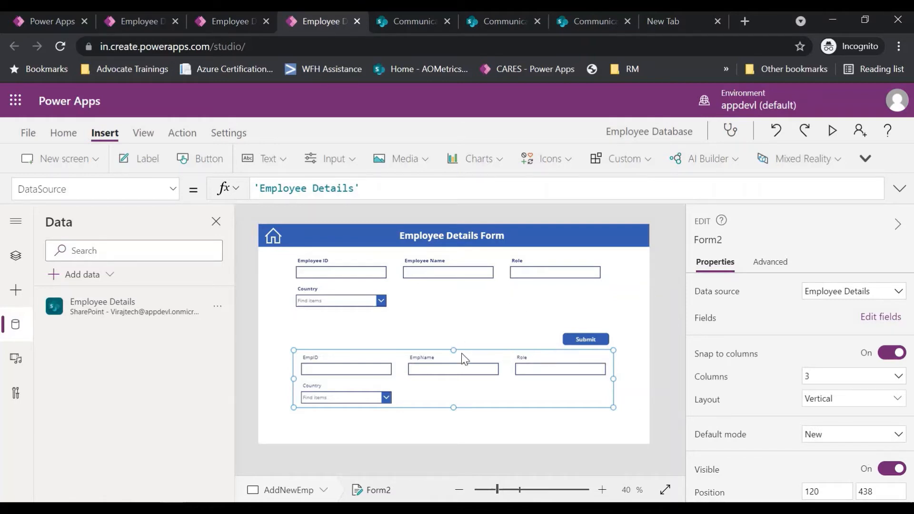
Compare the upper form with the lower one and delete the lower form from the AddNewEmp screen
left_click(508, 291)
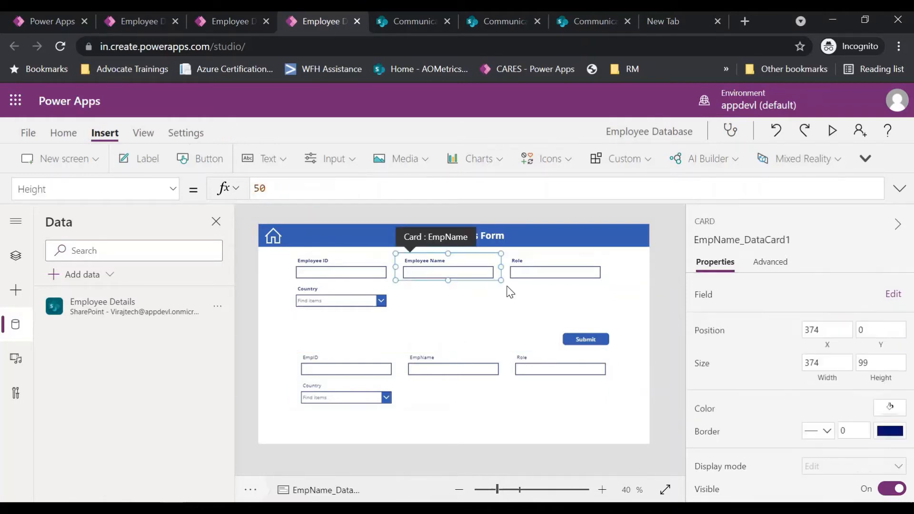
left_click(507, 291)
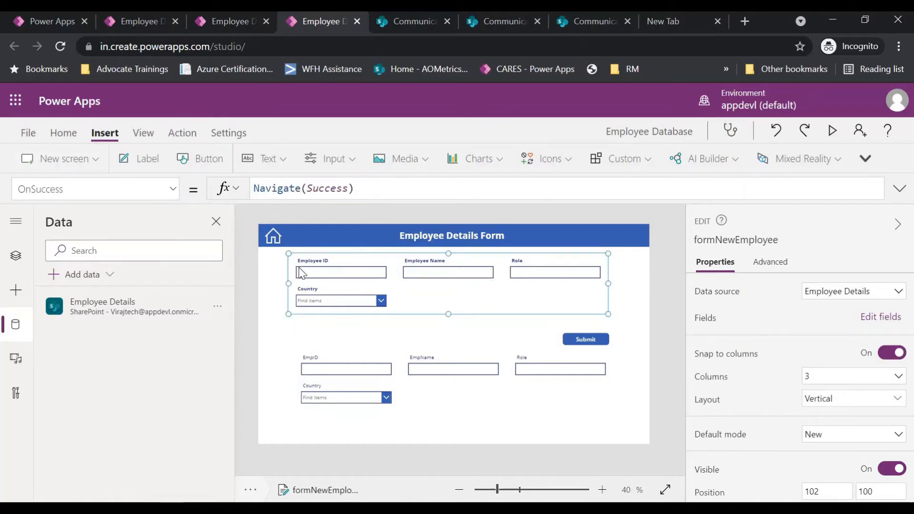
left_click(466, 392)
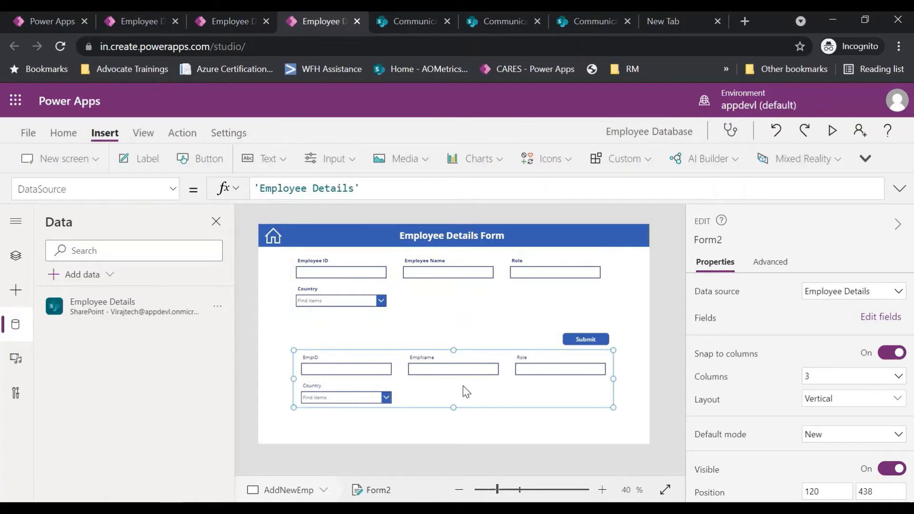
key("Delete")
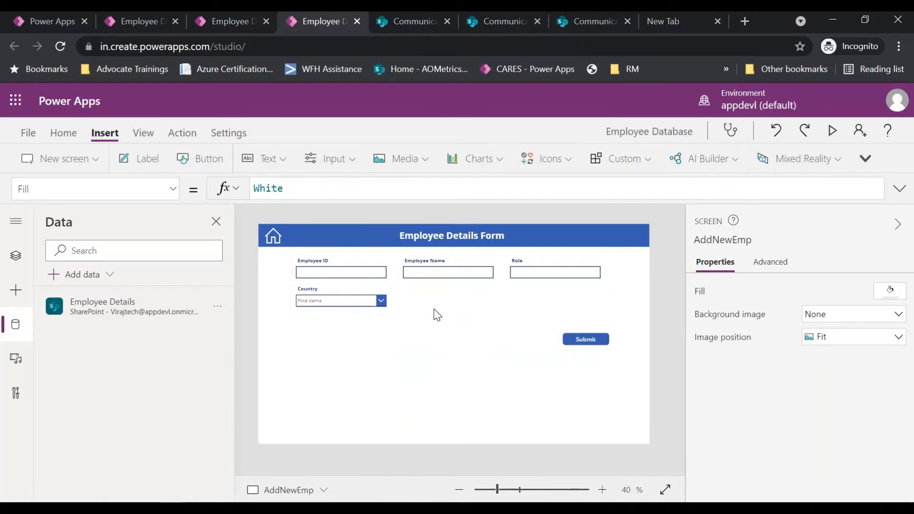
Examine formNewEmployee's properties, its entry in the screen tree, and the OnSelect formula of the Submit button
left_click(520, 294)
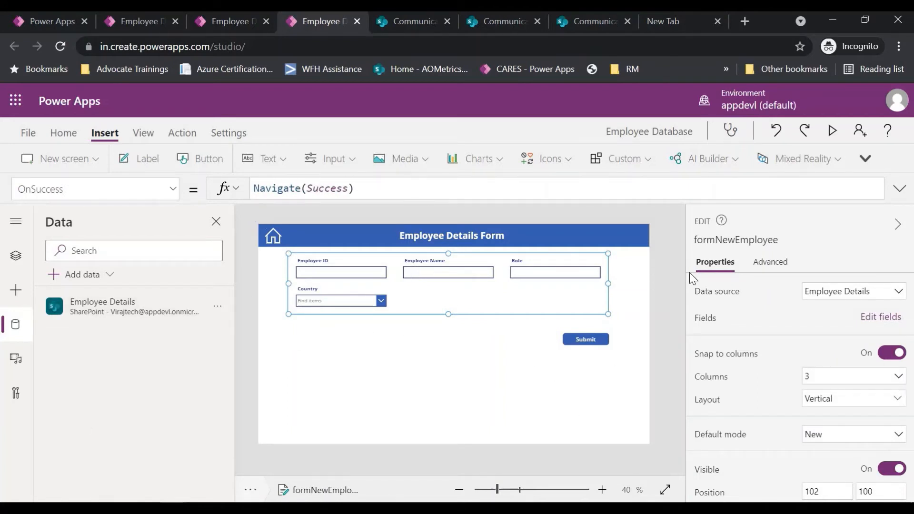
left_click(591, 339)
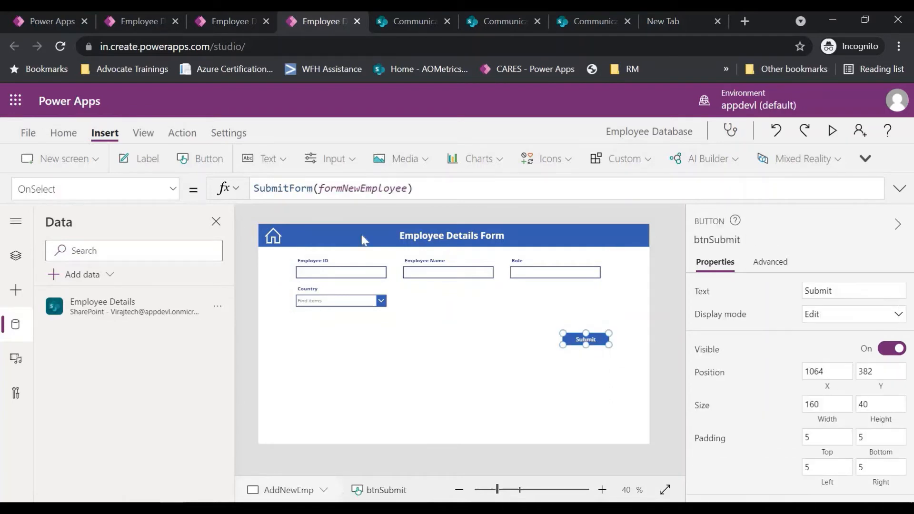
left_click_drag(413, 190, 319, 188)
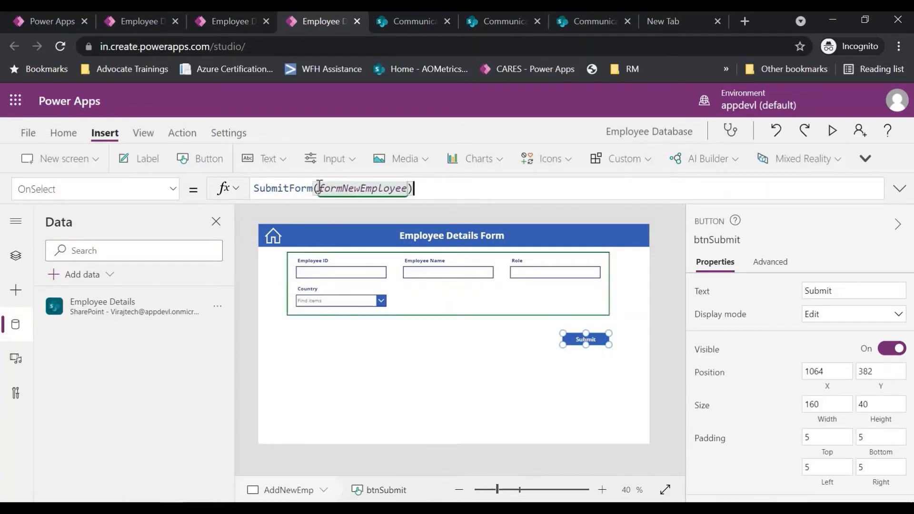
left_click(470, 308)
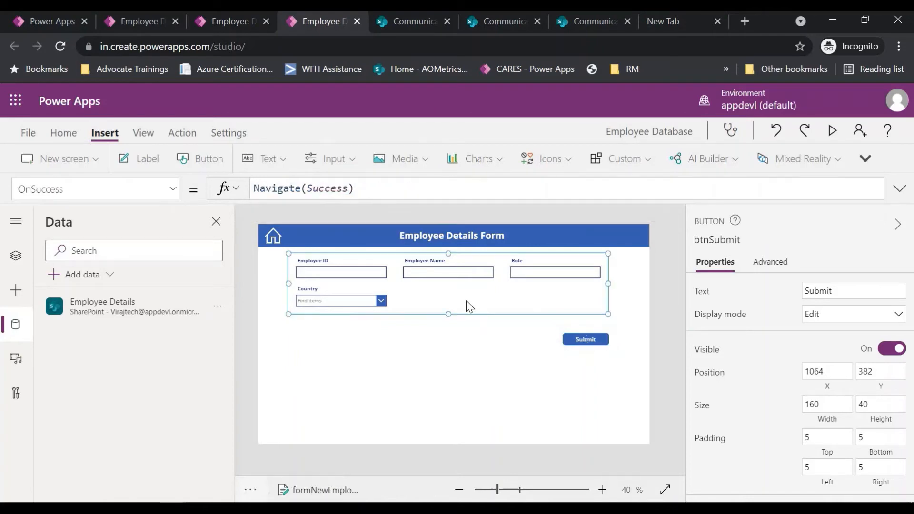
left_click(8, 265)
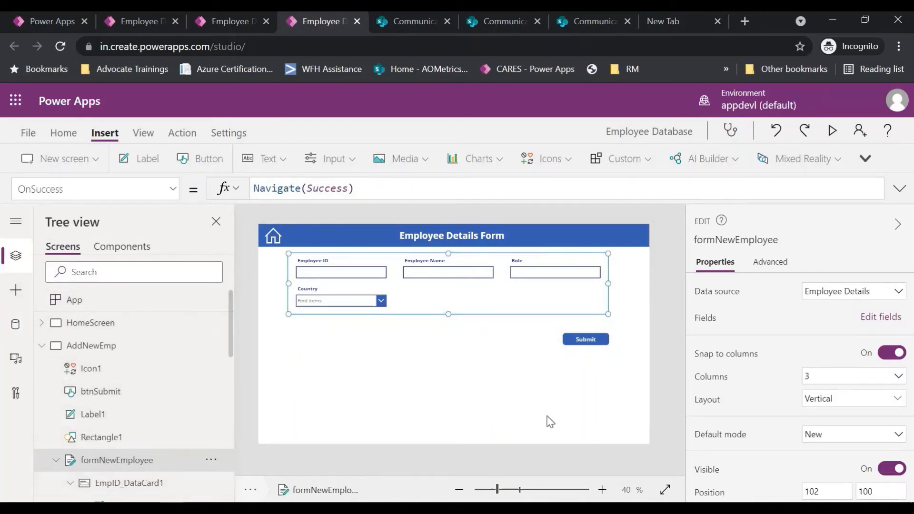
left_click(598, 340)
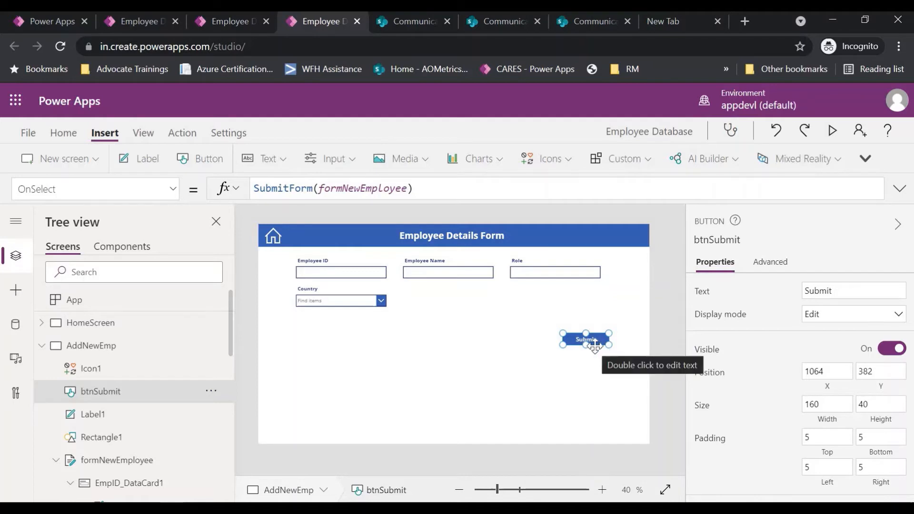
In the running app's new employee form, enter the employee ID, the employee's name, and Analyst as the role
left_click(228, 22)
left_click(494, 250)
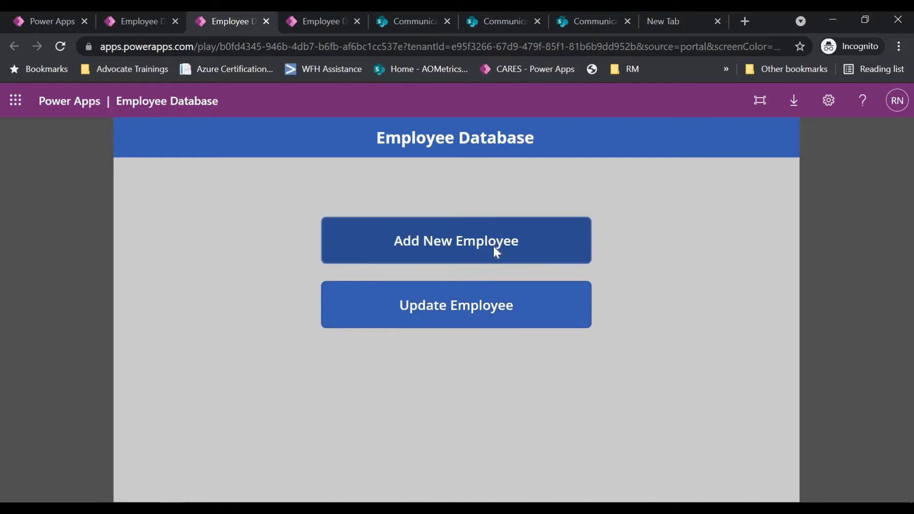
left_click(225, 200)
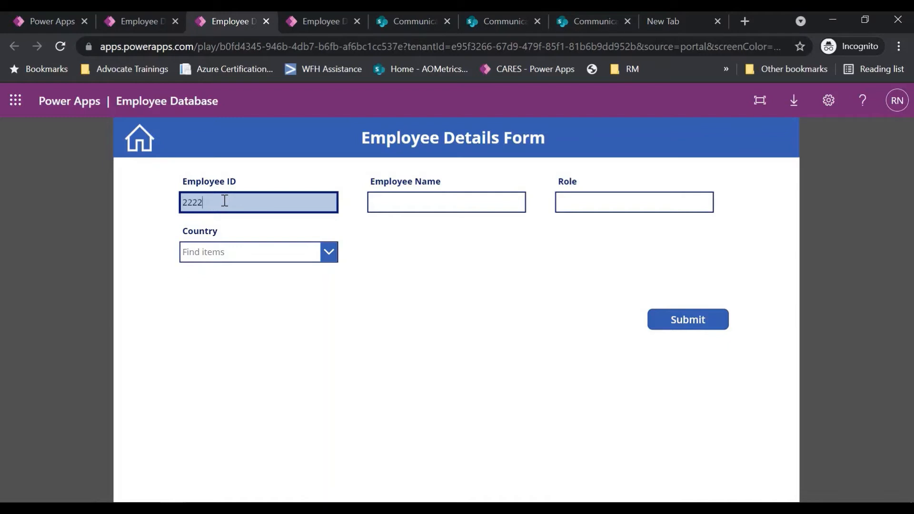
key("Tab")
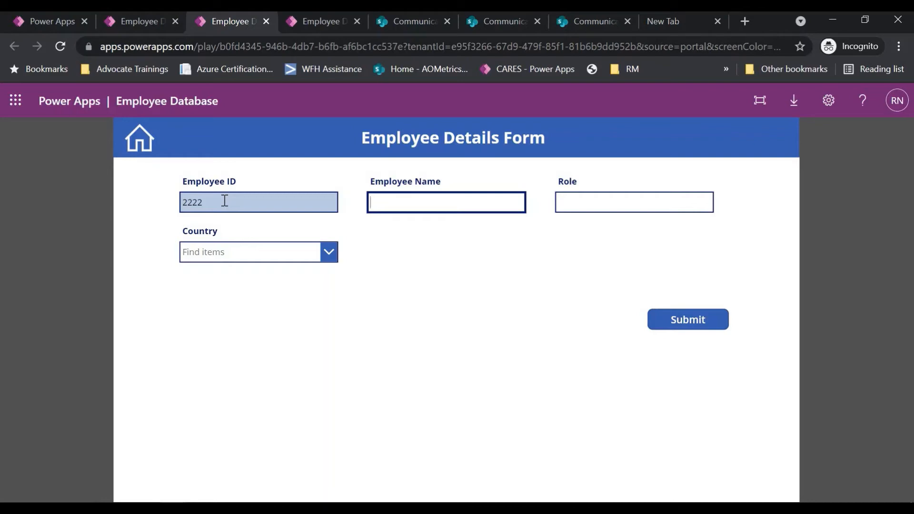
type("Michael")
left_click(578, 204)
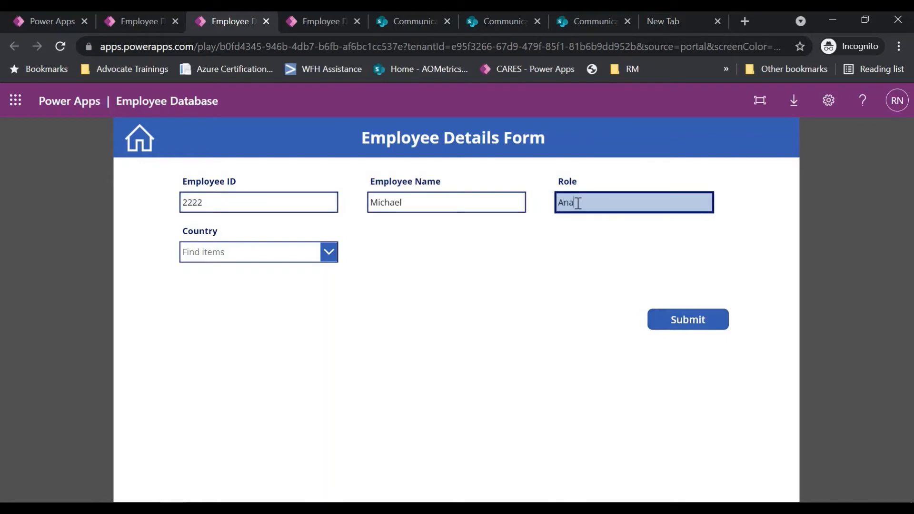
type("Analyst")
Choose Australia as the employee's country and submit the employee details
left_click(232, 257)
key("Down")
key("Return")
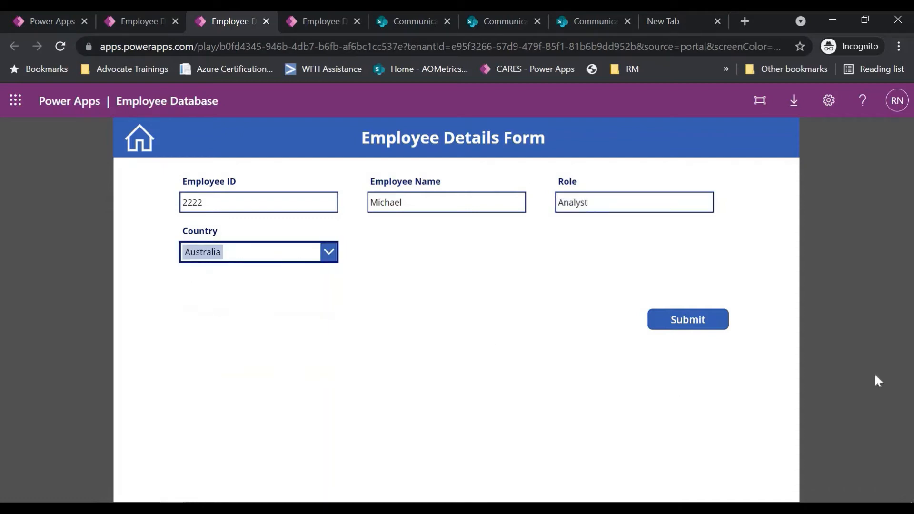
left_click(716, 323)
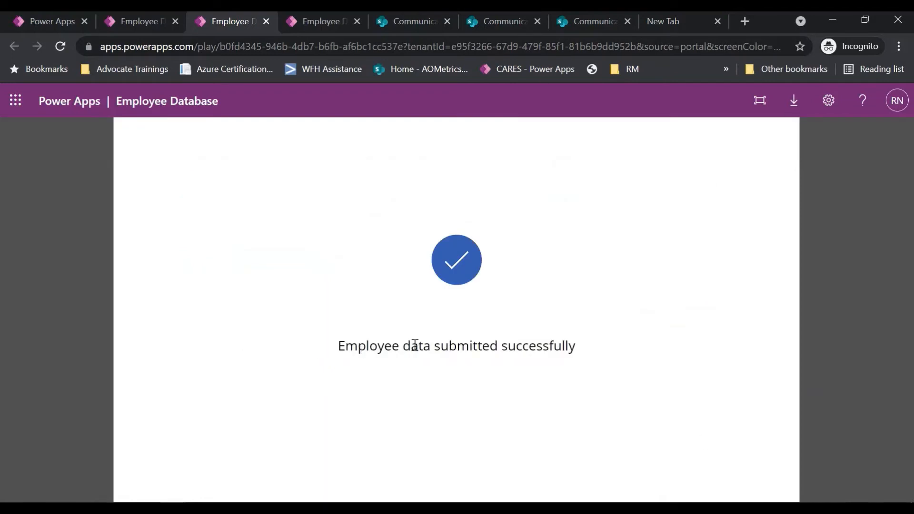
In the app editor, examine the Submit button's OnSelect formula and the OnSuccess formula of formNewEmployee
left_click_drag(423, 346, 687, 374)
left_click(560, 330)
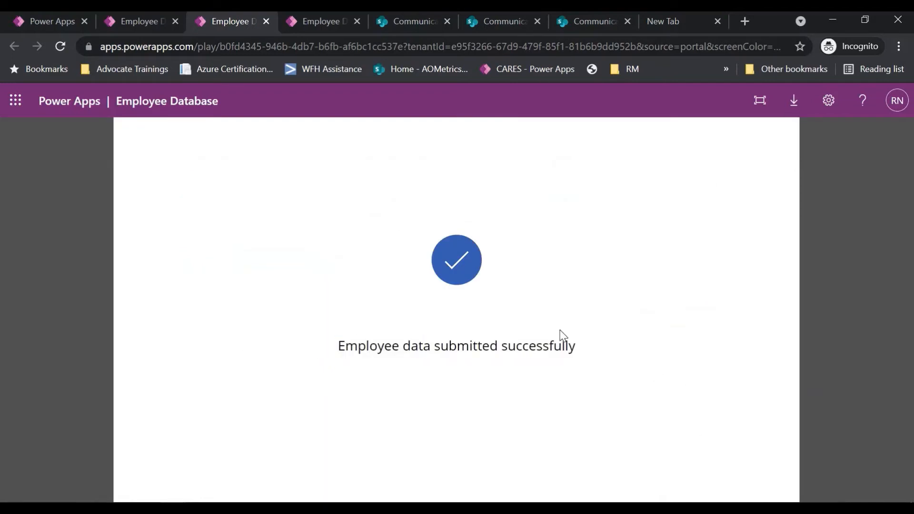
left_click(310, 19)
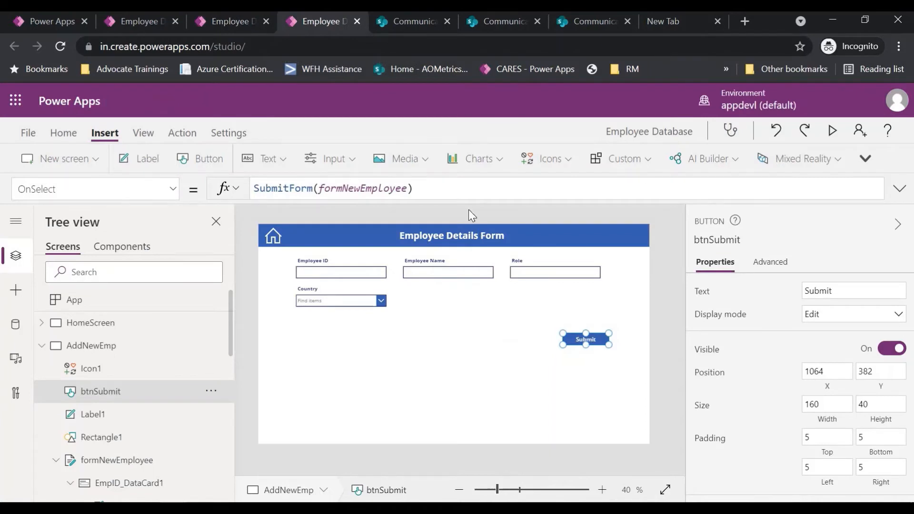
left_click(438, 187)
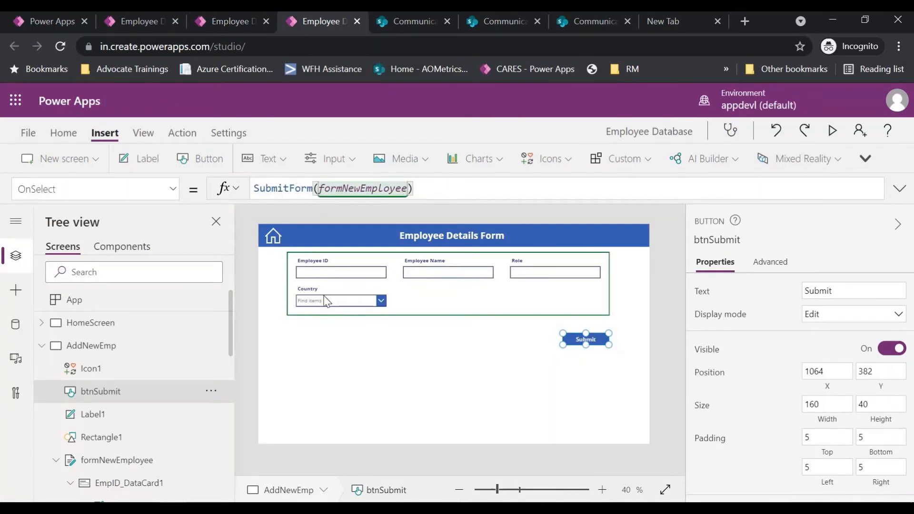
left_click(472, 307)
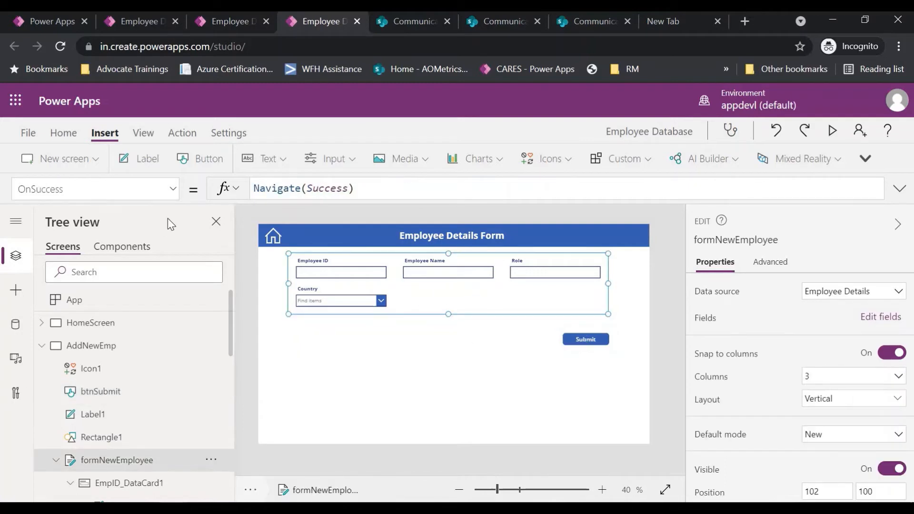
left_click(158, 189)
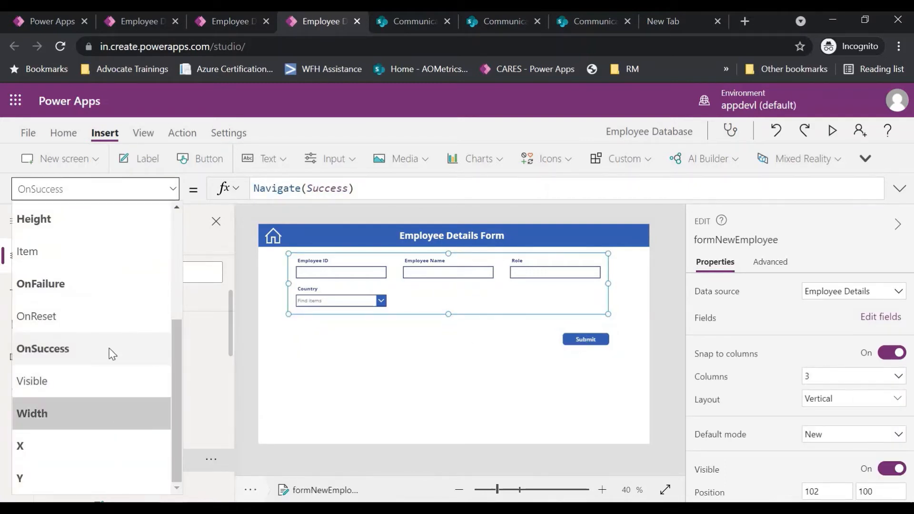
left_click(81, 347)
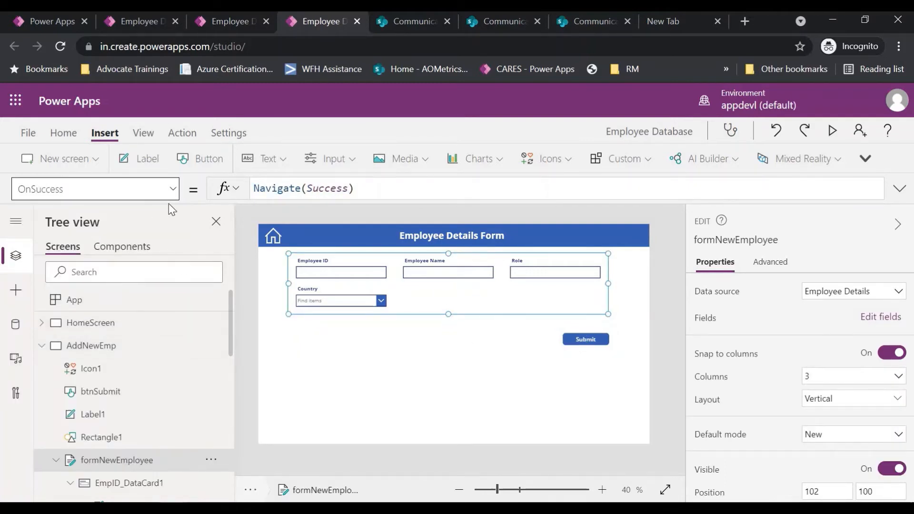
left_click(394, 192)
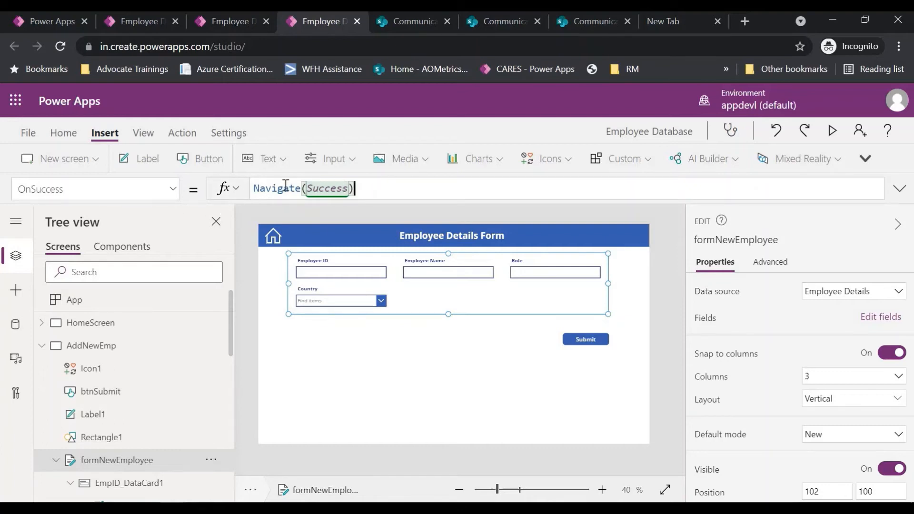
left_click_drag(354, 189, 252, 190)
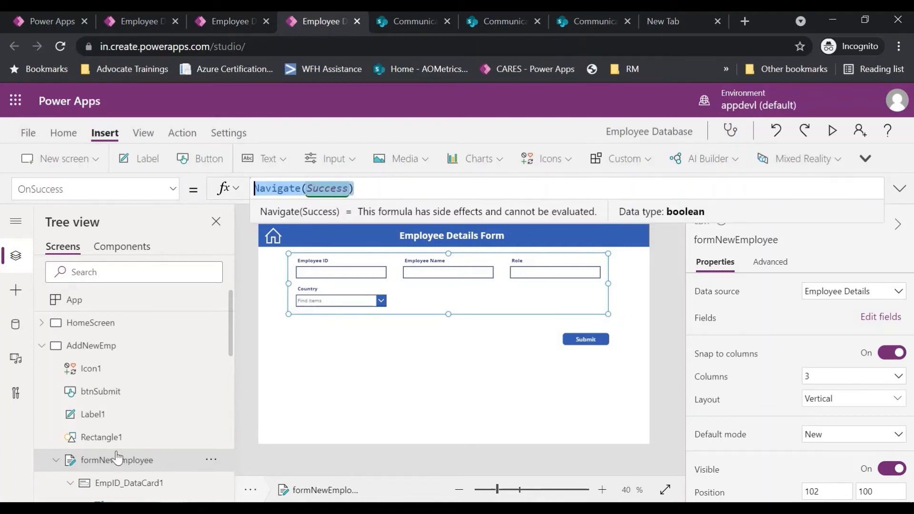
Review the Success screen, then inspect the form on the UpdateEmpDetails screen and its OnSuccess formula
left_click(43, 347)
left_click(78, 392)
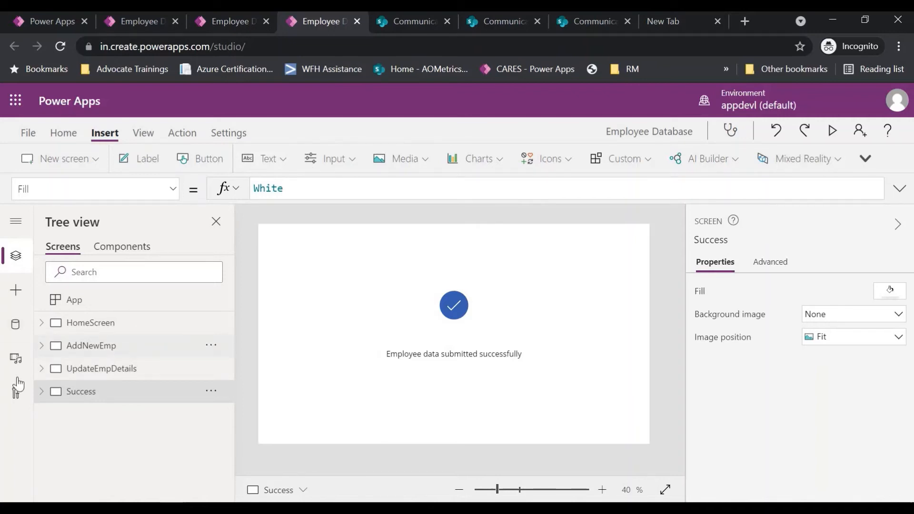
left_click(113, 376)
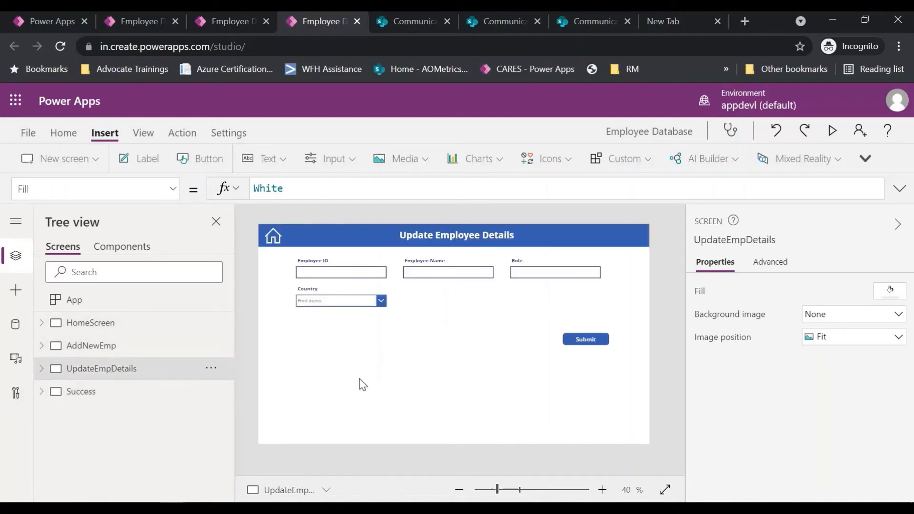
left_click(505, 311)
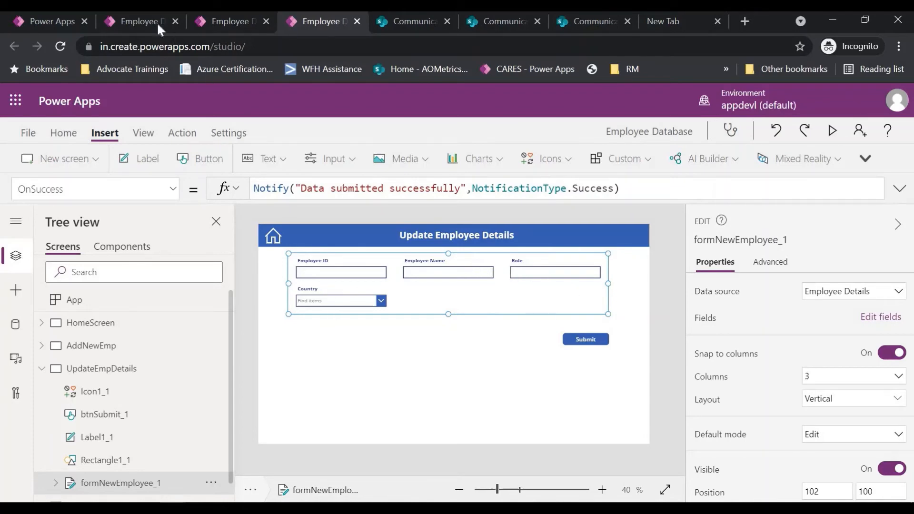
Play the Employee Database app again from the apps list, close the old session, and open its Update Employee Details page
left_click(139, 21)
left_click(229, 19)
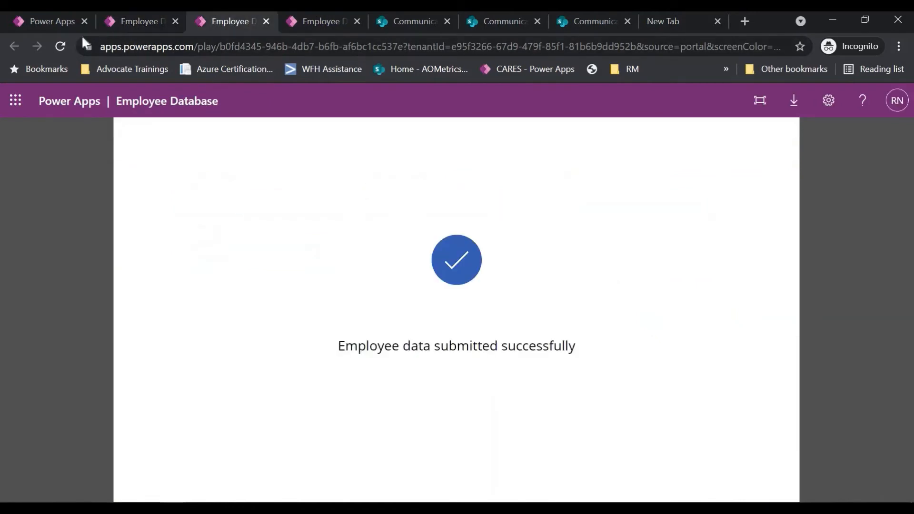
left_click(52, 20)
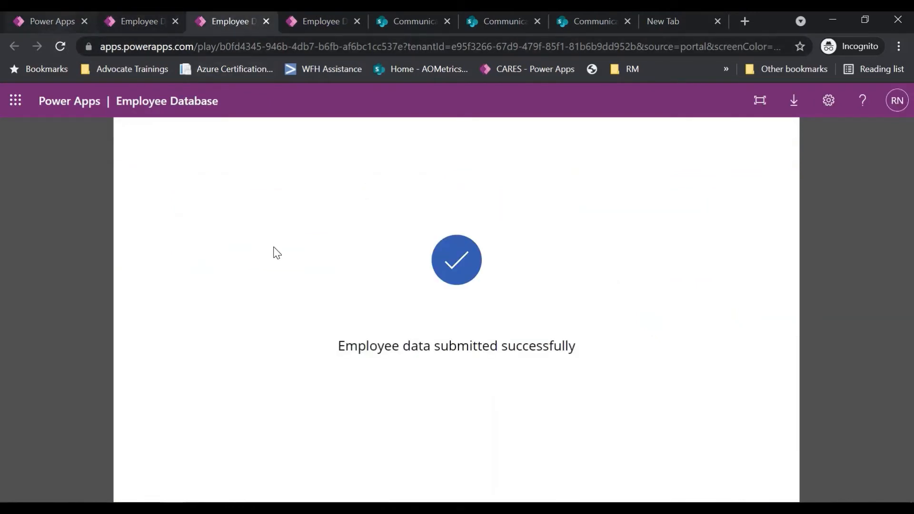
left_click(524, 288)
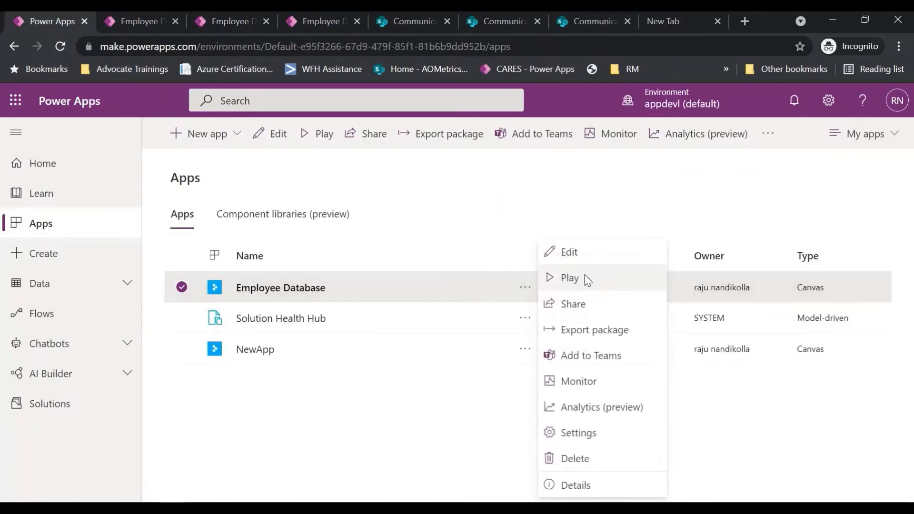
left_click(585, 279)
left_click(225, 22)
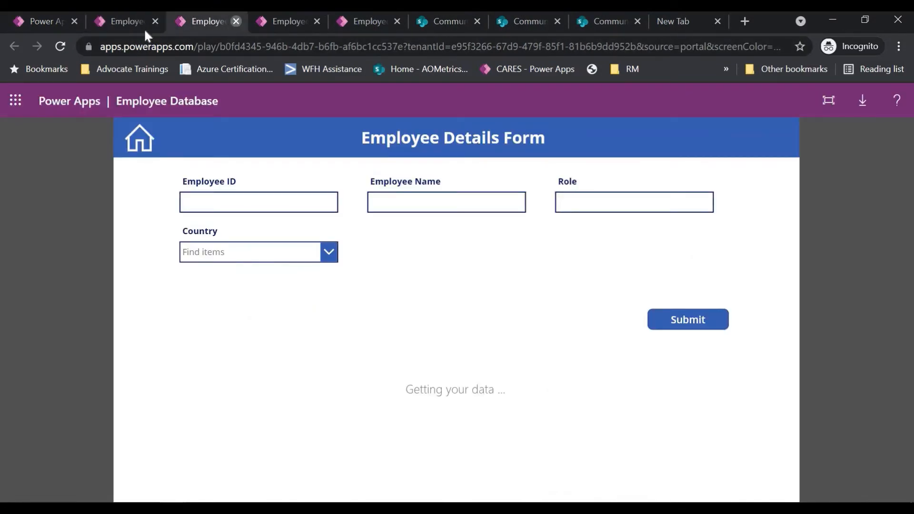
left_click(237, 21)
left_click(145, 30)
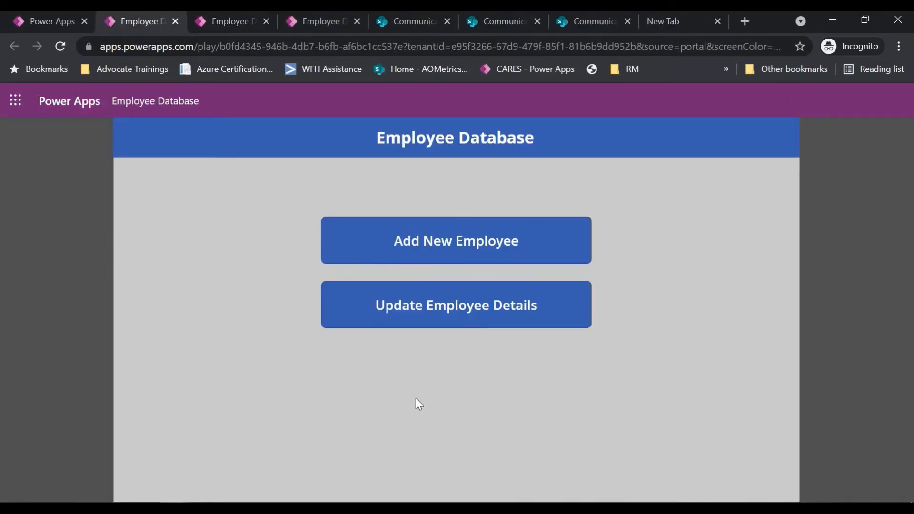
left_click(416, 305)
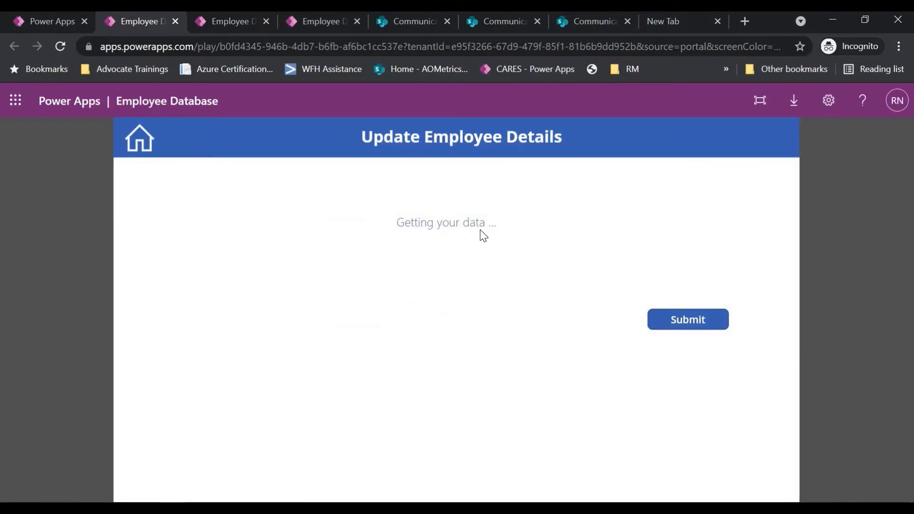
In the editor, move the UpdateEmpDetails screen's Submit button lower and its form to about X 122, Y 320, clearing space under the header
left_click(307, 29)
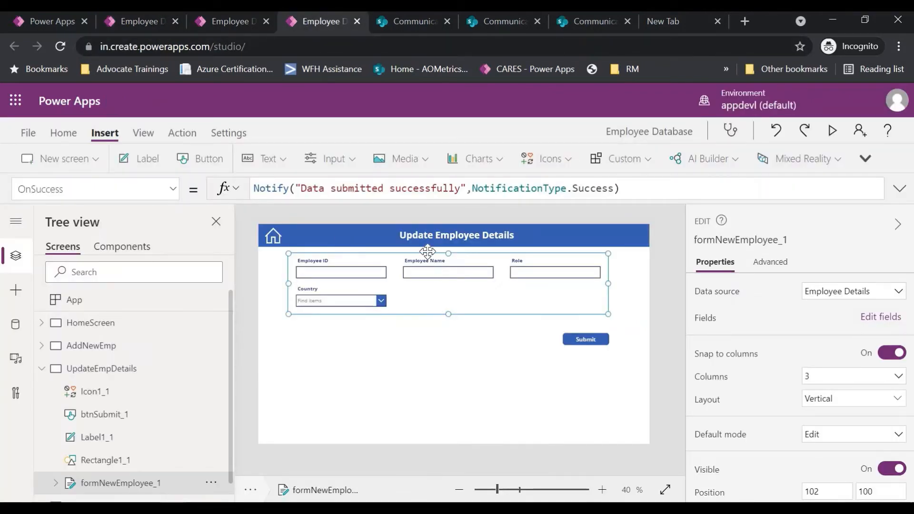
left_click(591, 339)
left_click_drag(596, 393, 591, 404)
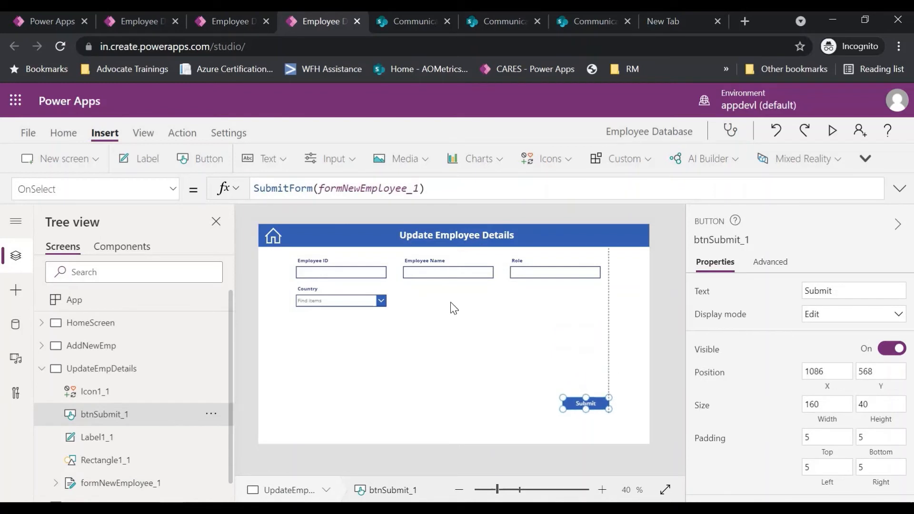
left_click(426, 252)
left_click_drag(426, 251, 432, 316)
left_click(399, 270)
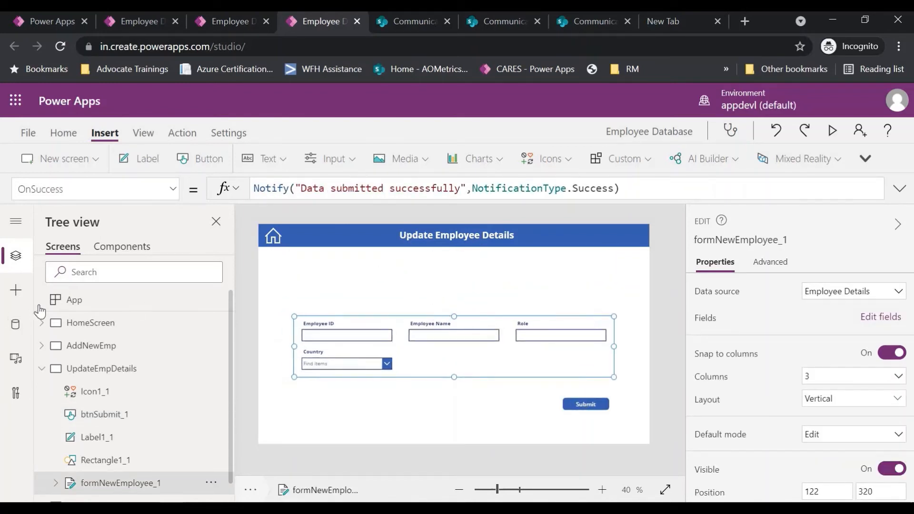
Insert a data table about 800 by 317 above the update form and connect it to the Employee Details data source
left_click(17, 292)
scroll(151, 404, "down", 2)
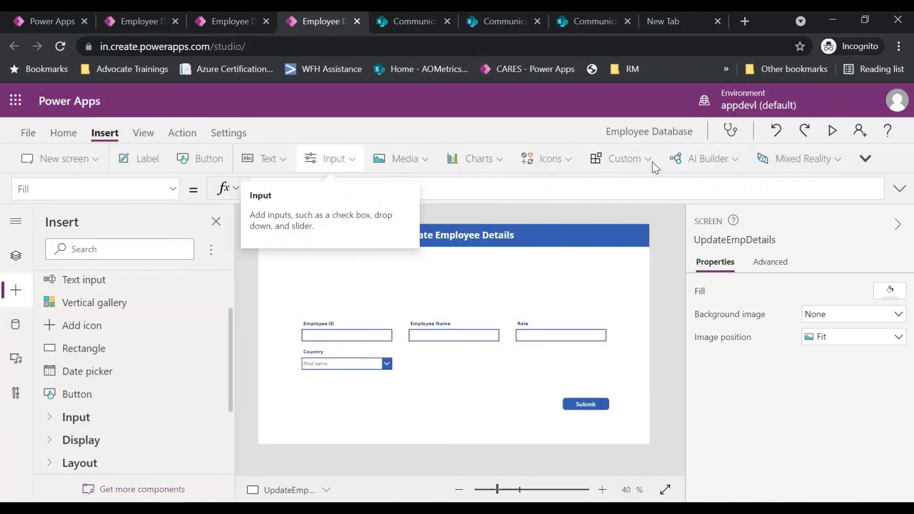
left_click(864, 160)
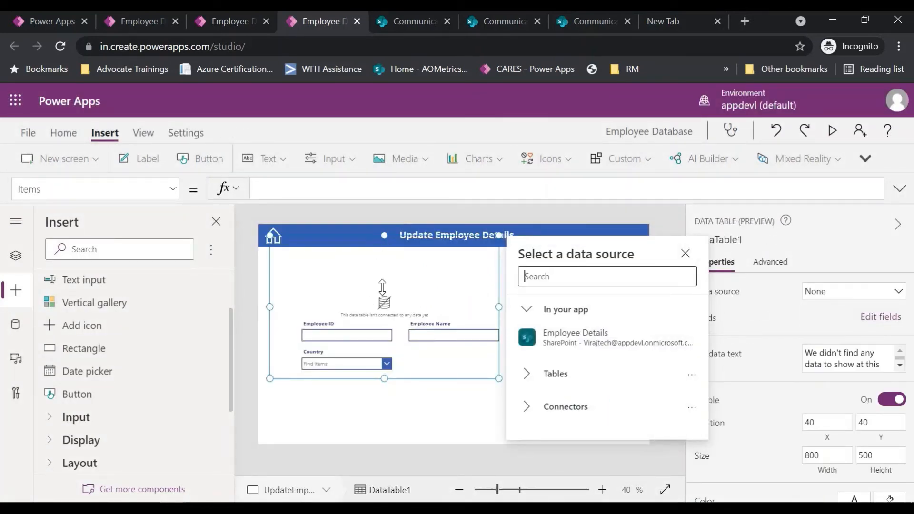
left_click_drag(382, 288, 360, 256)
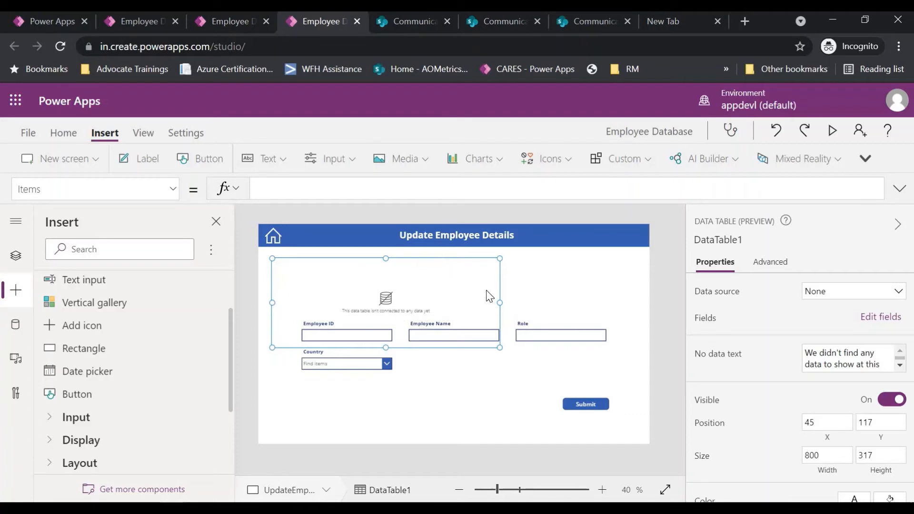
left_click(814, 293)
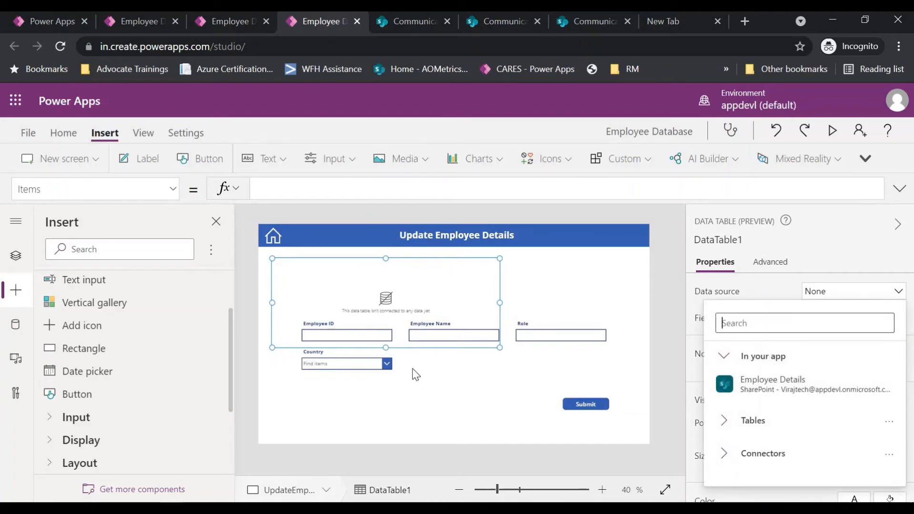
left_click(804, 390)
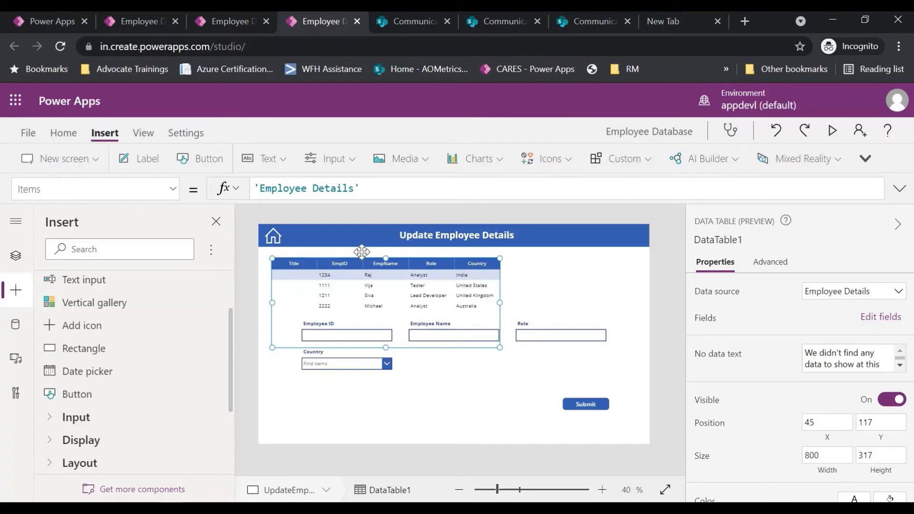
Place the data table directly beneath the header at X 0, Y 82 and resize it to 1366 by 192
left_click_drag(350, 245, 337, 235)
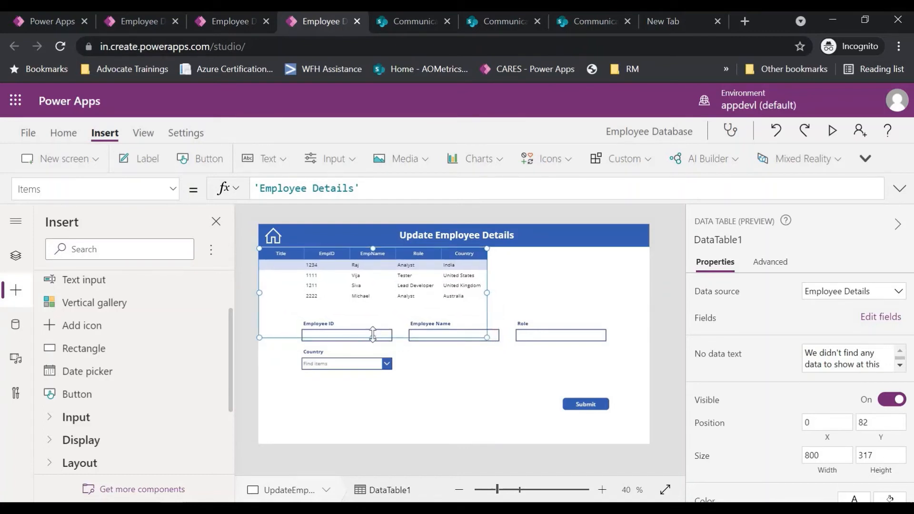
left_click_drag(373, 337, 547, 302)
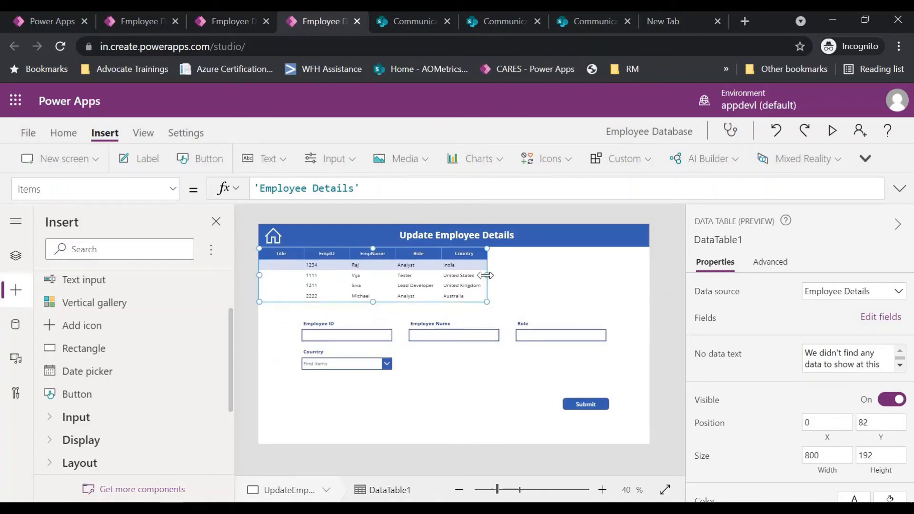
left_click_drag(486, 276, 661, 276)
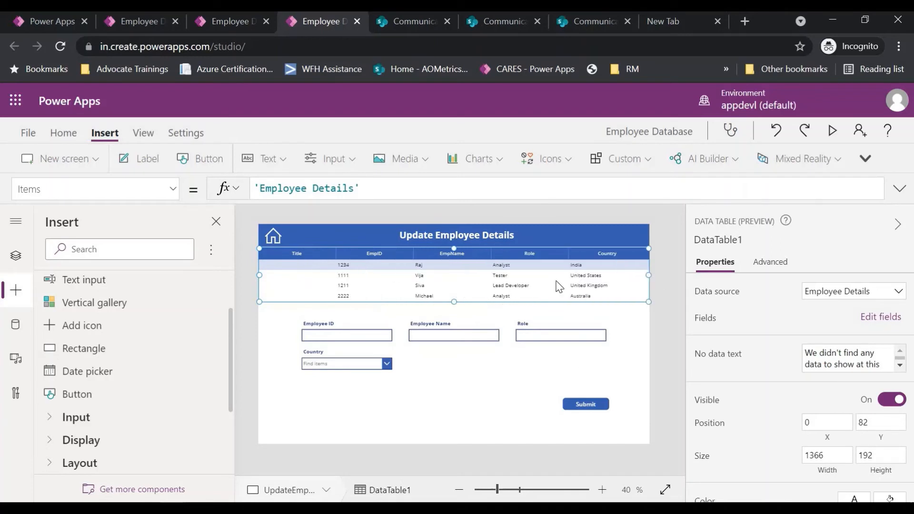
Remove the Title field from the fields of the data table on the UpdateEmpDetails screen
left_click(312, 253)
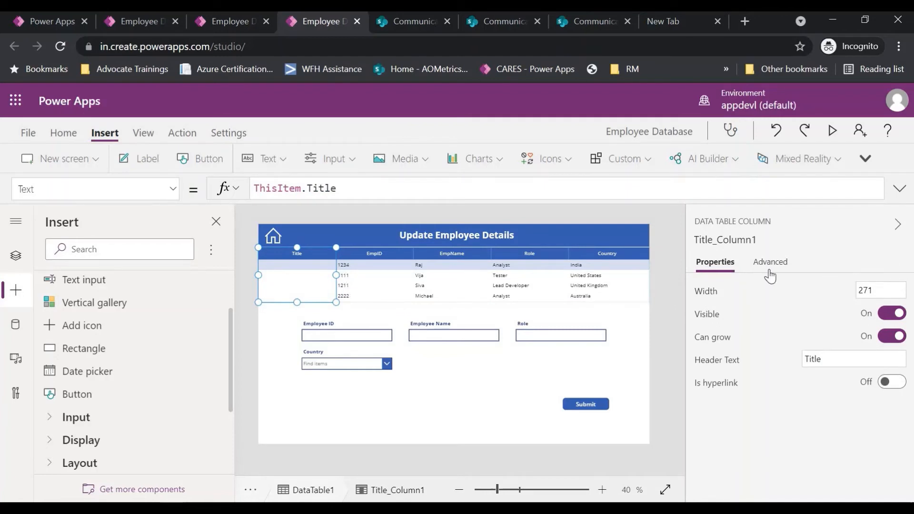
left_click(563, 287)
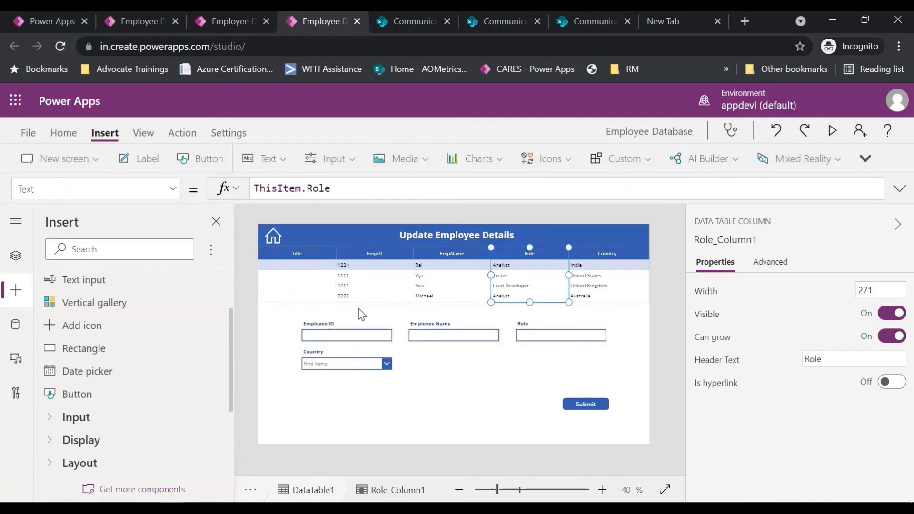
left_click(404, 300)
left_click(17, 256)
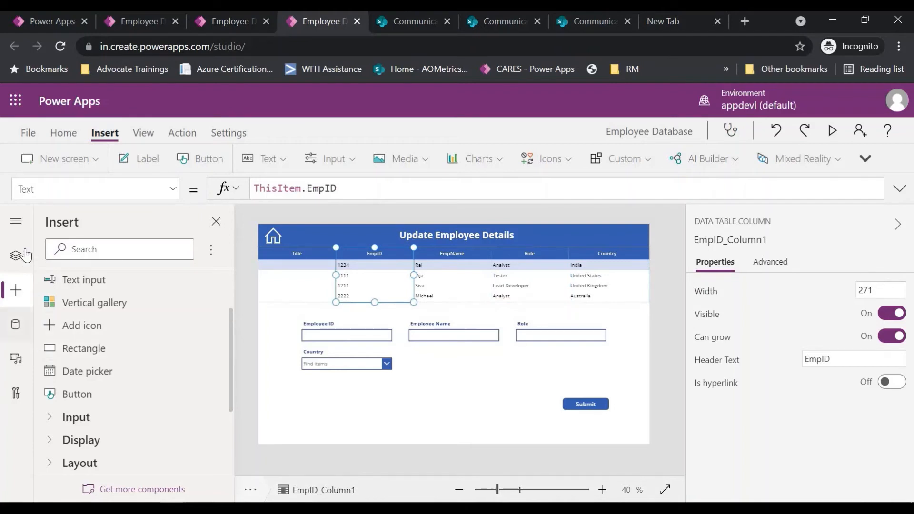
left_click(148, 393)
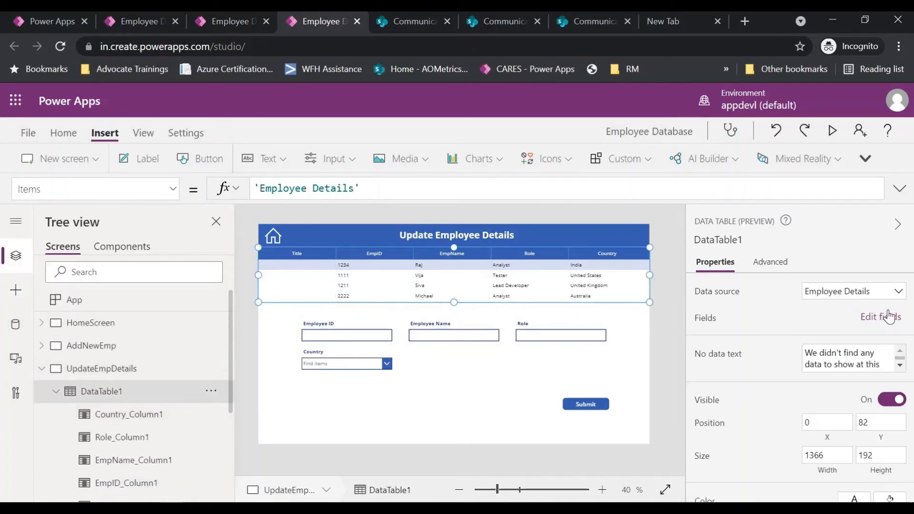
left_click(881, 318)
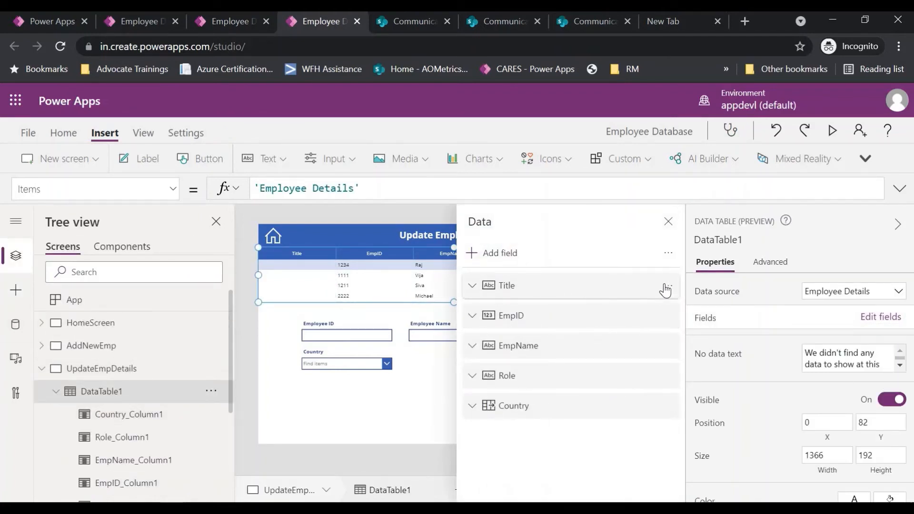
left_click(561, 296)
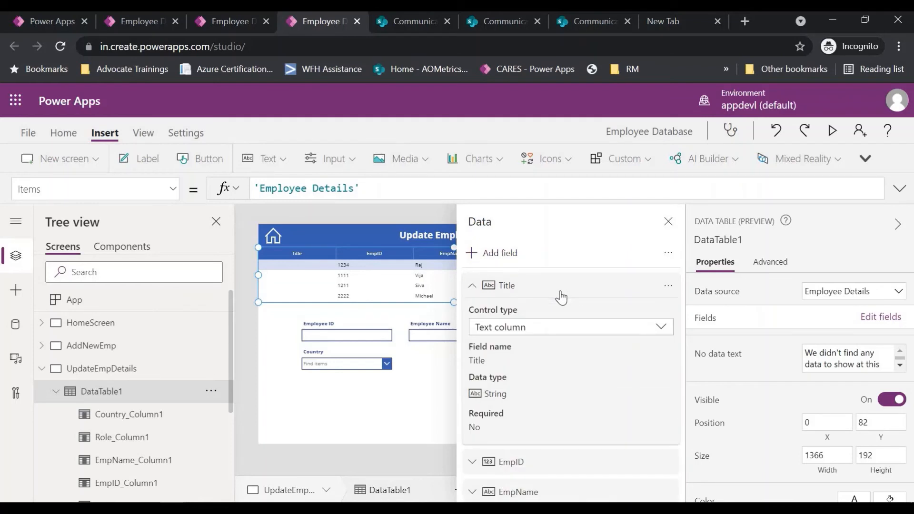
key("Delete")
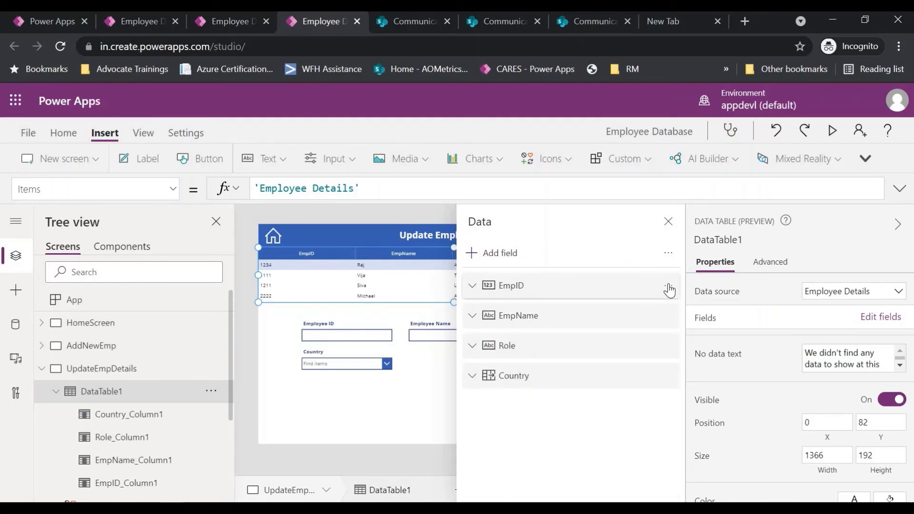
Close the data table's field list and preview the UpdateEmpDetails screen with its data table and form, returning to the editor
left_click(669, 288)
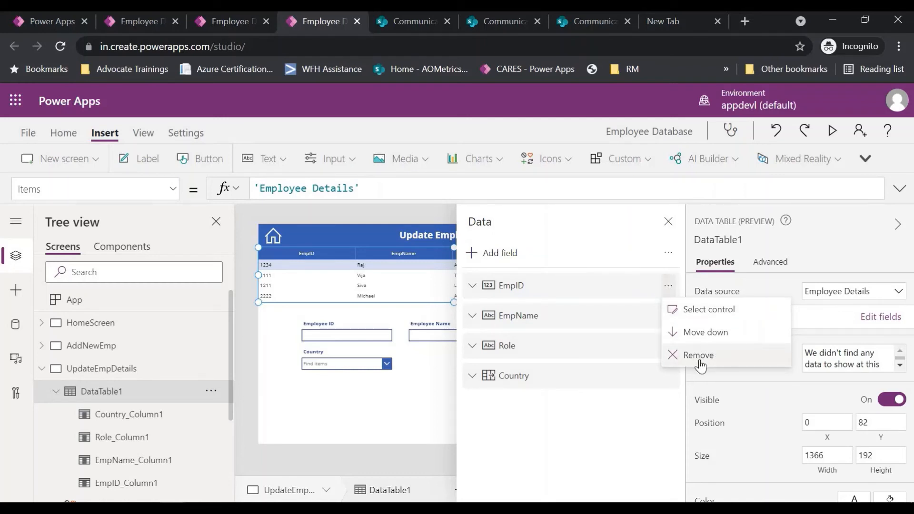
left_click(665, 225)
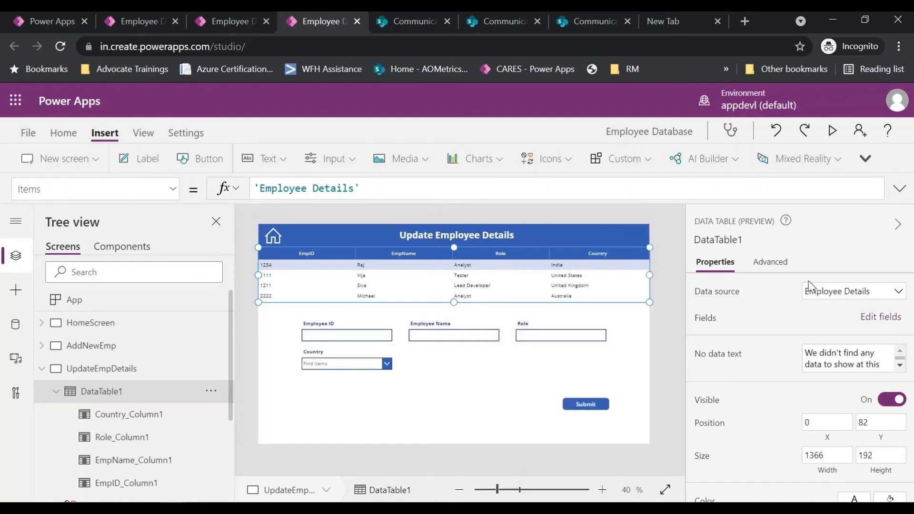
left_click(831, 131)
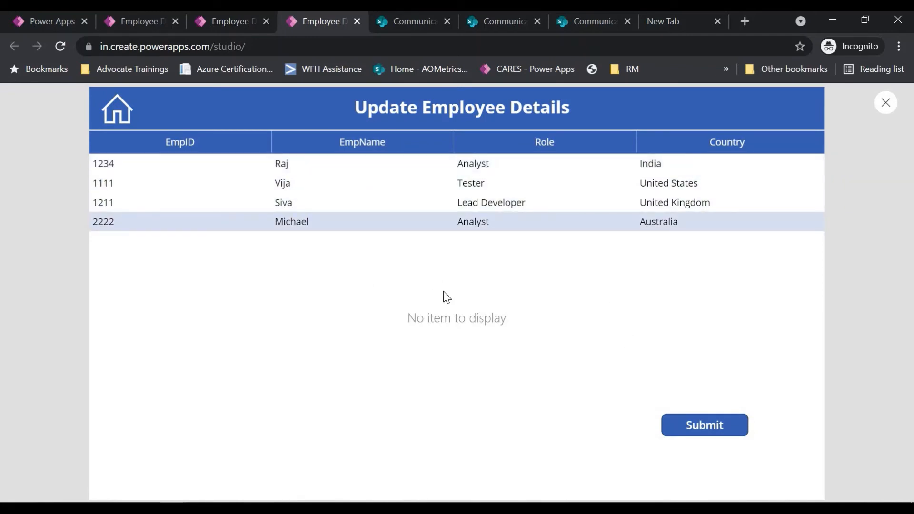
left_click(882, 113)
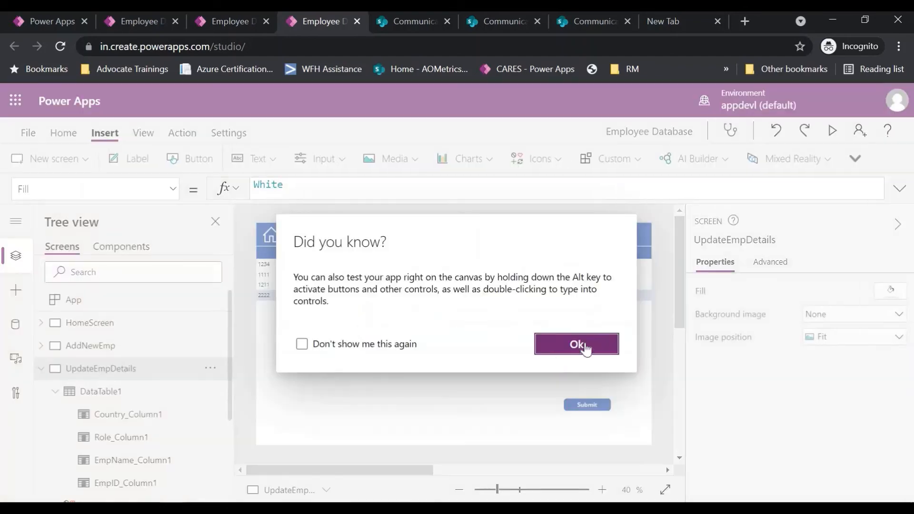
left_click(571, 346)
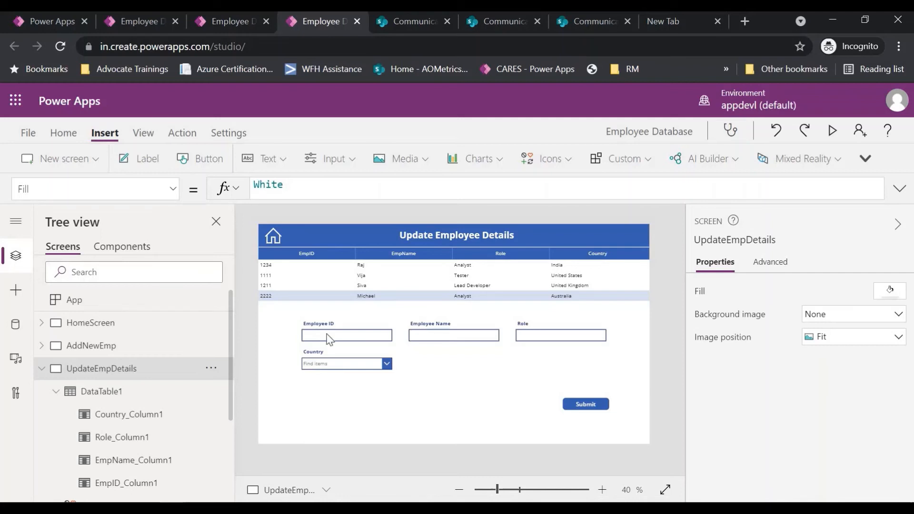
For the update form's Item property, begin the formula LookUp(DataTable1.Selected
left_click(441, 361)
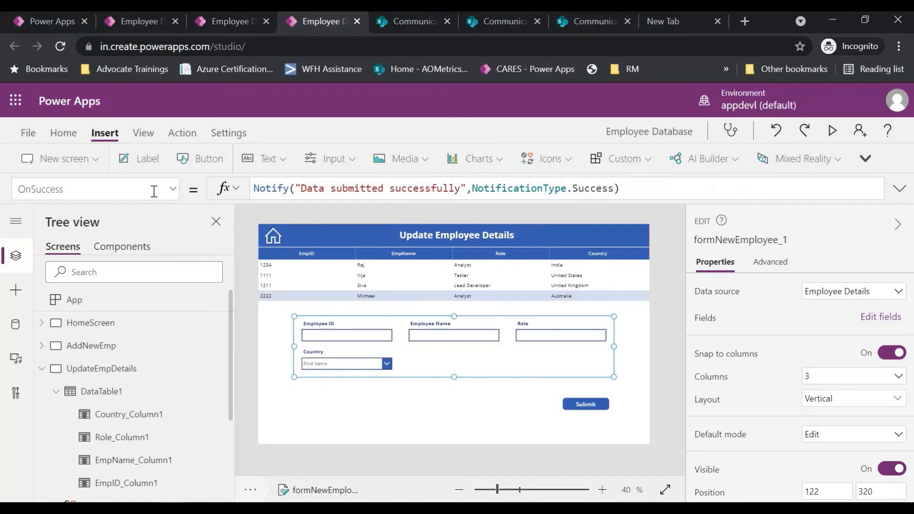
left_click(172, 189)
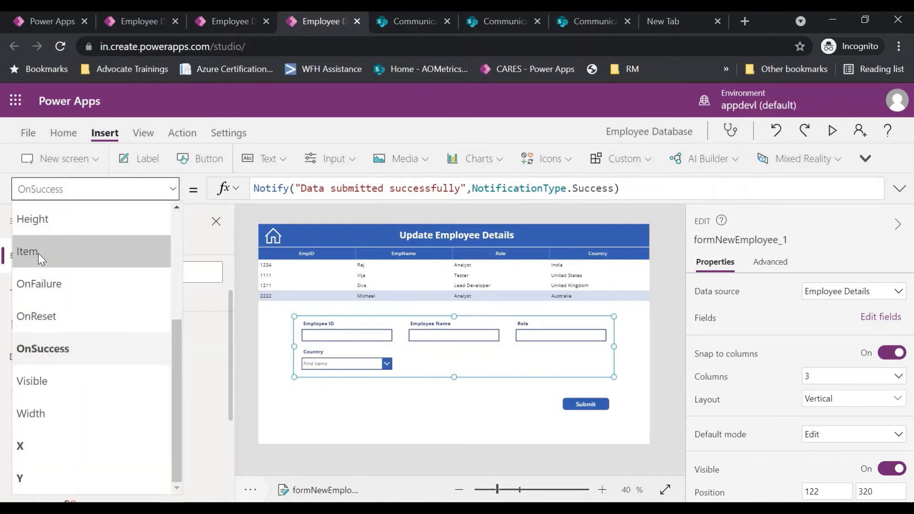
left_click(63, 253)
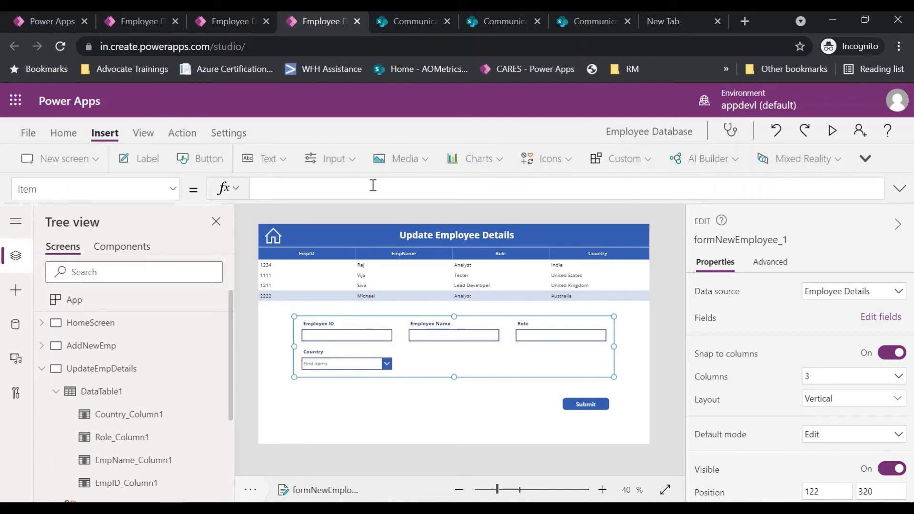
type("okup")
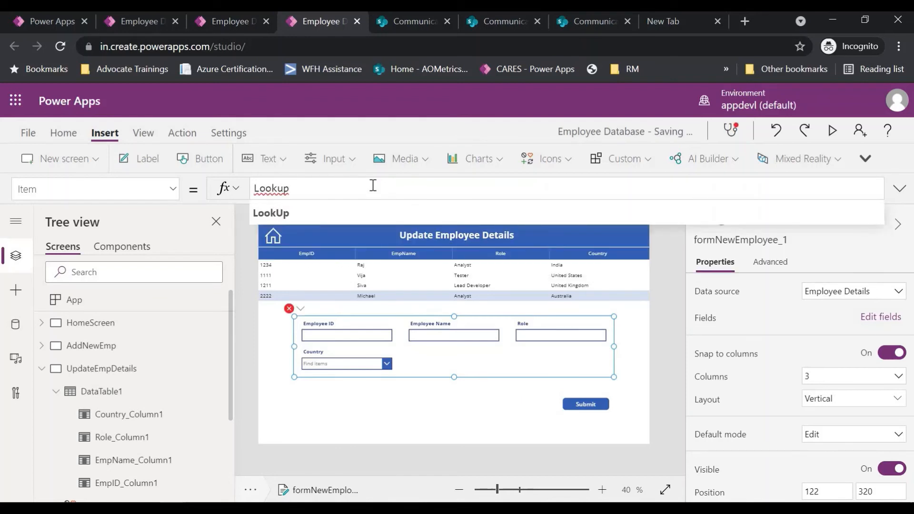
type("(")
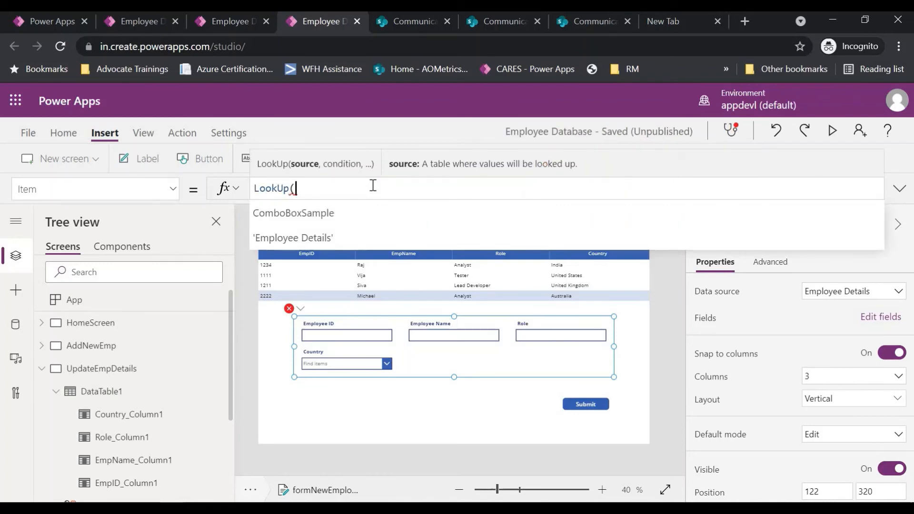
type("datab")
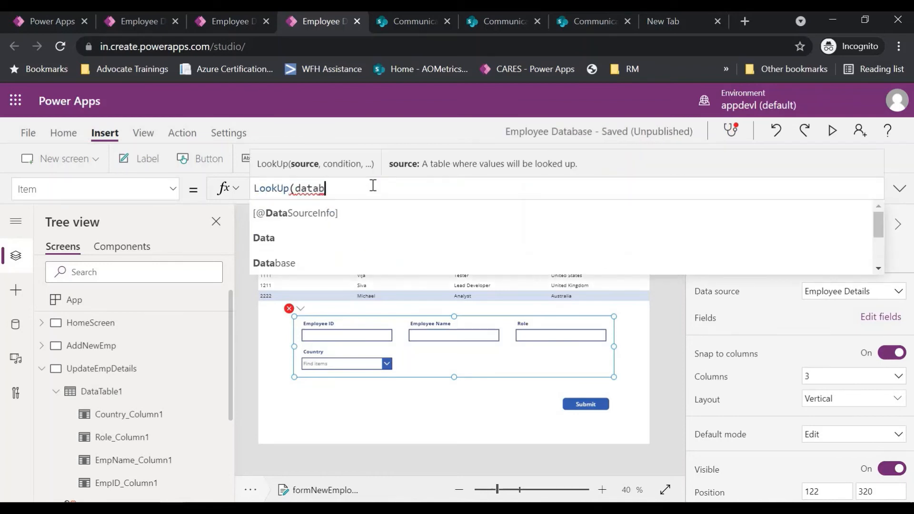
key("BackSpace")
type("tabl")
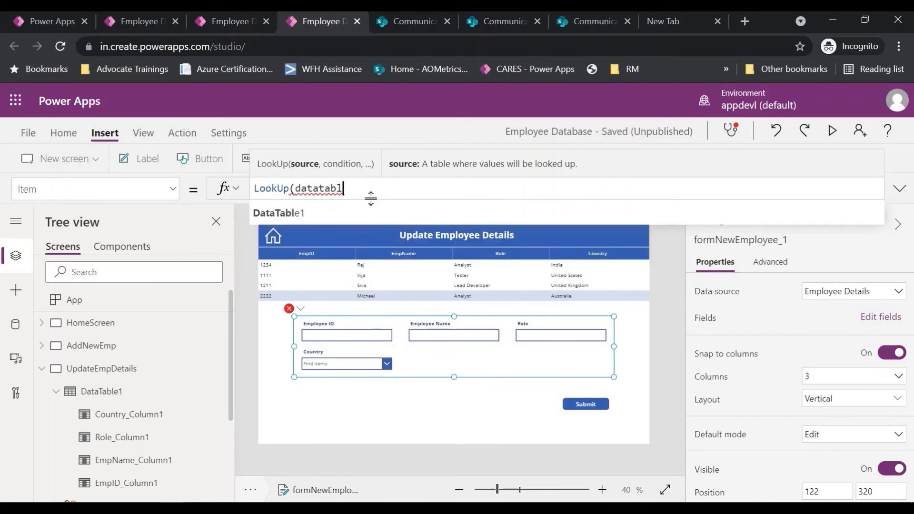
left_click(372, 215)
type(".")
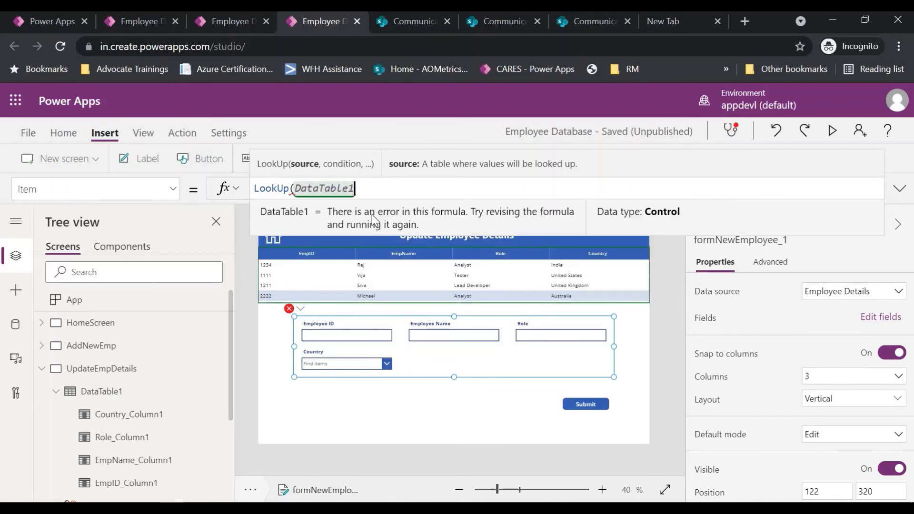
type("sle")
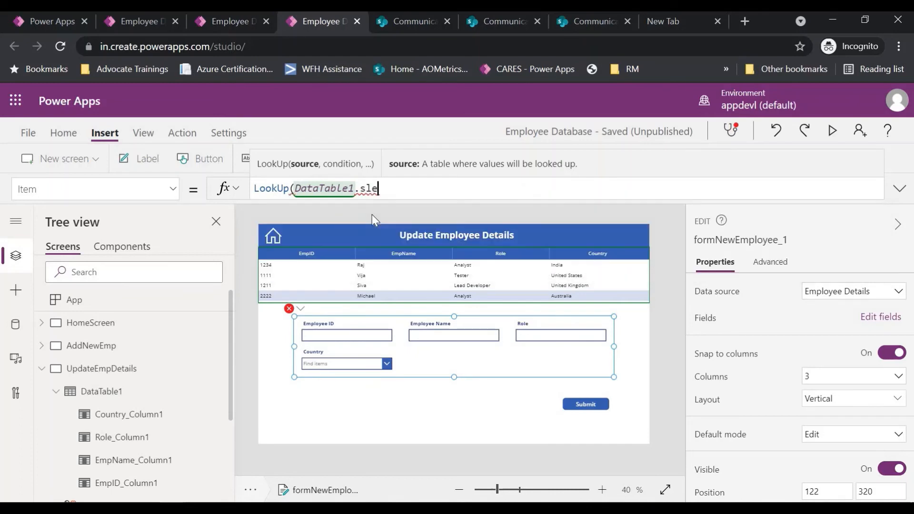
key("BackSpace")
key("BackSpace")
type("elected")
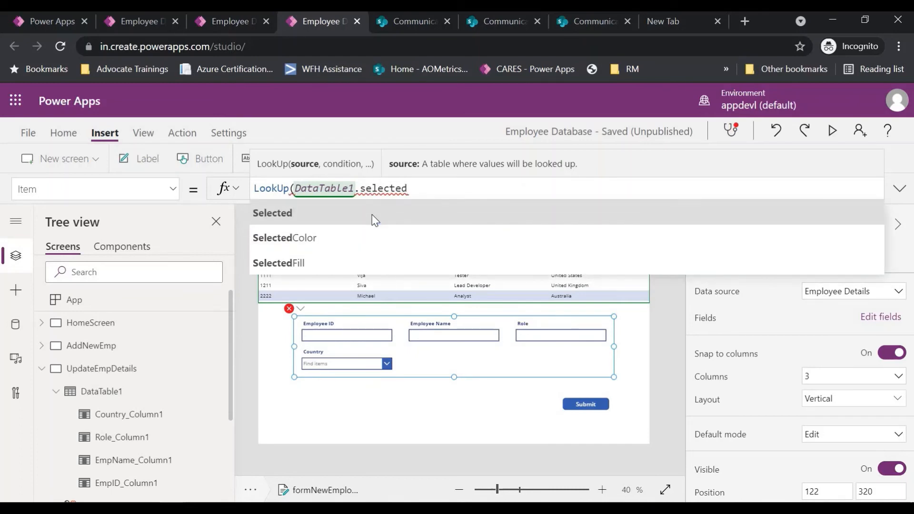
Remove the LookUp( prefix from the form's Item formula so it reads DataTable1.Selected
left_click(295, 189)
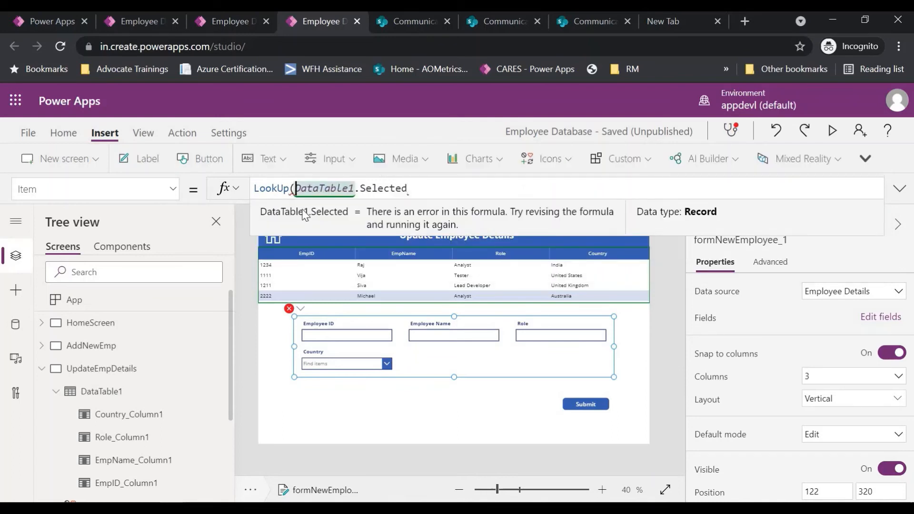
key("BackSpace")
key("BackSpace")
key("BackSpace")
key("BackSpace")
key("BackSpace")
key("BackSpace")
key("BackSpace")
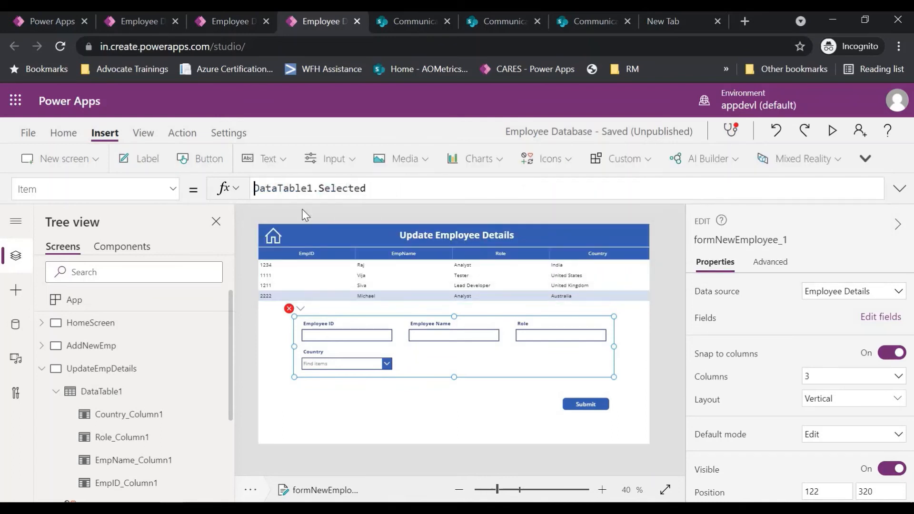
left_click(422, 184)
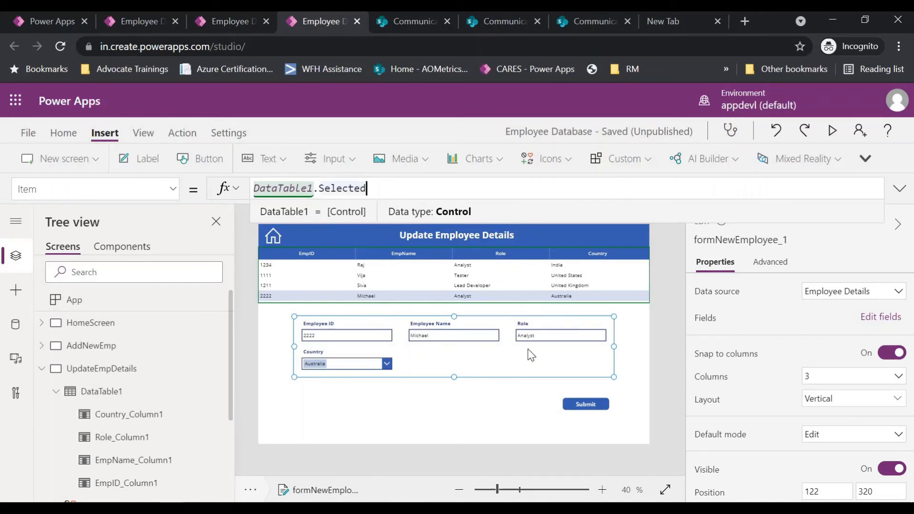
Widen the update form by extending its left edge to X 79
left_click_drag(293, 346, 282, 347)
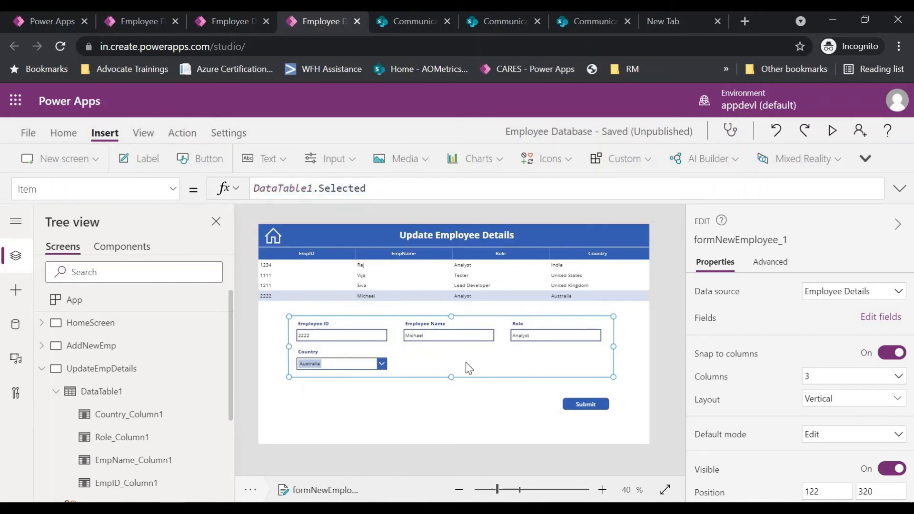
left_click(275, 192)
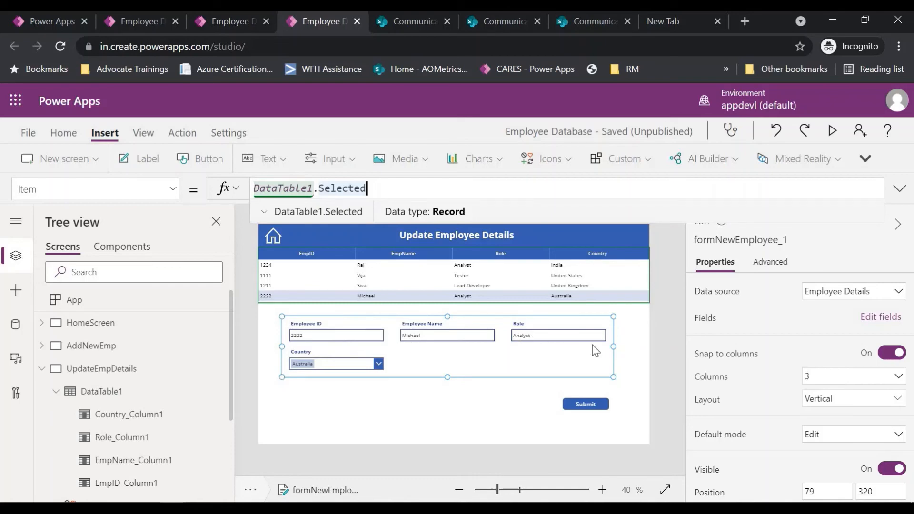
Preview the update screen and select each employee row in turn to check the linked form, returning to the editor
left_click(832, 130)
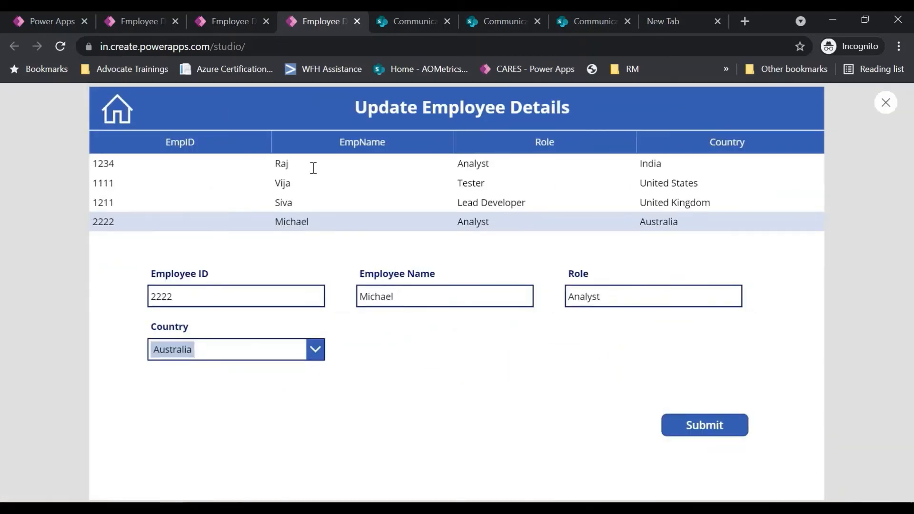
left_click(305, 167)
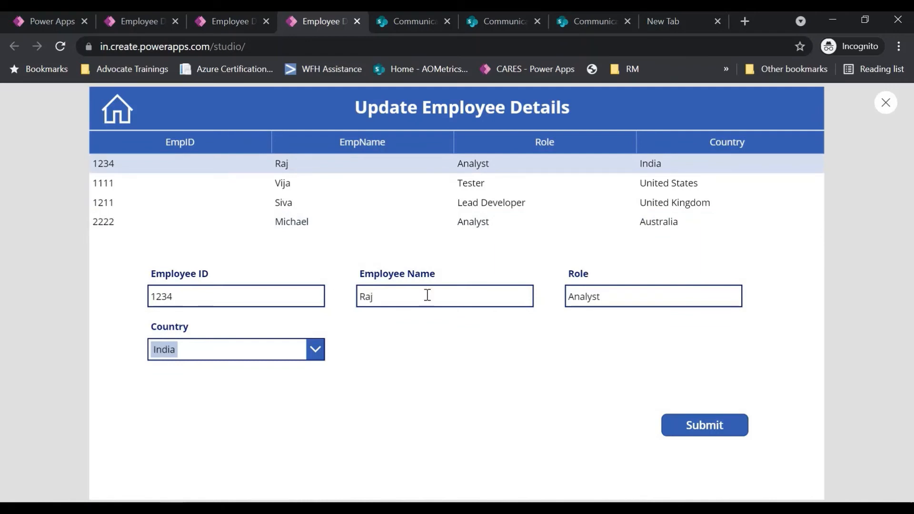
left_click(318, 187)
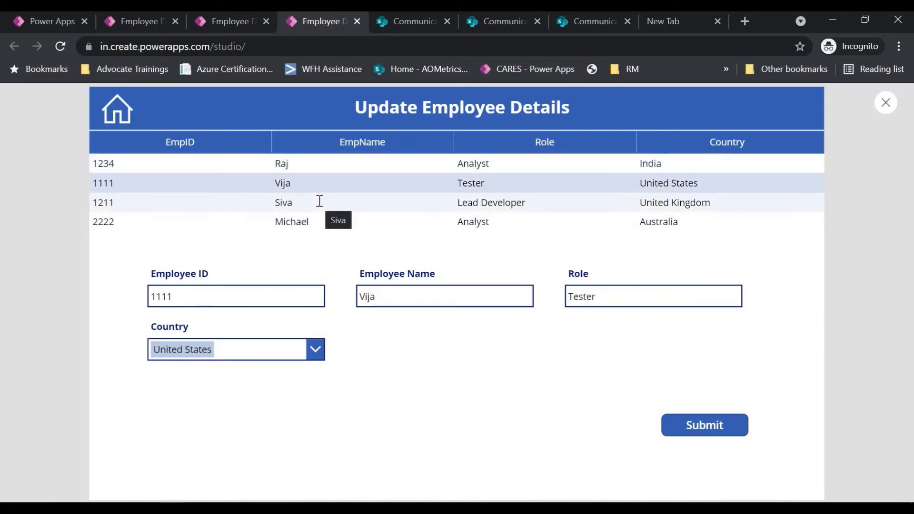
left_click(319, 201)
left_click(330, 220)
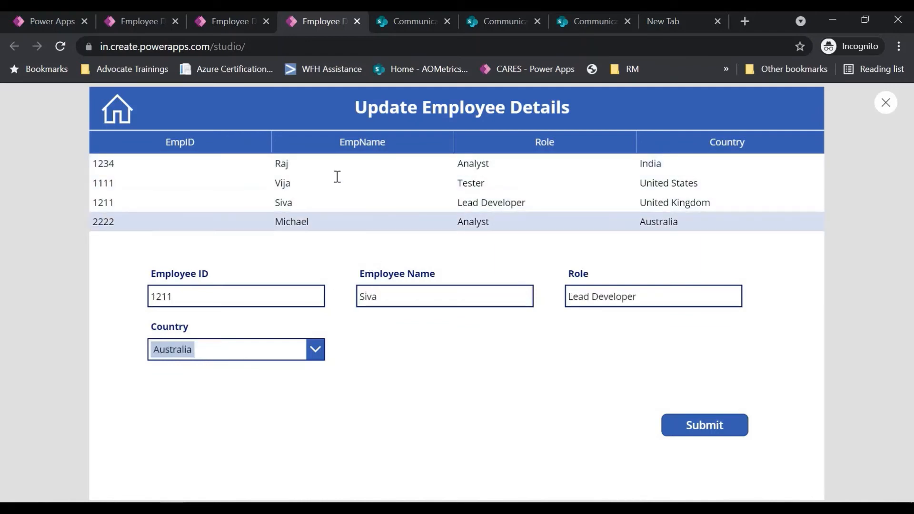
left_click(337, 164)
left_click(341, 183)
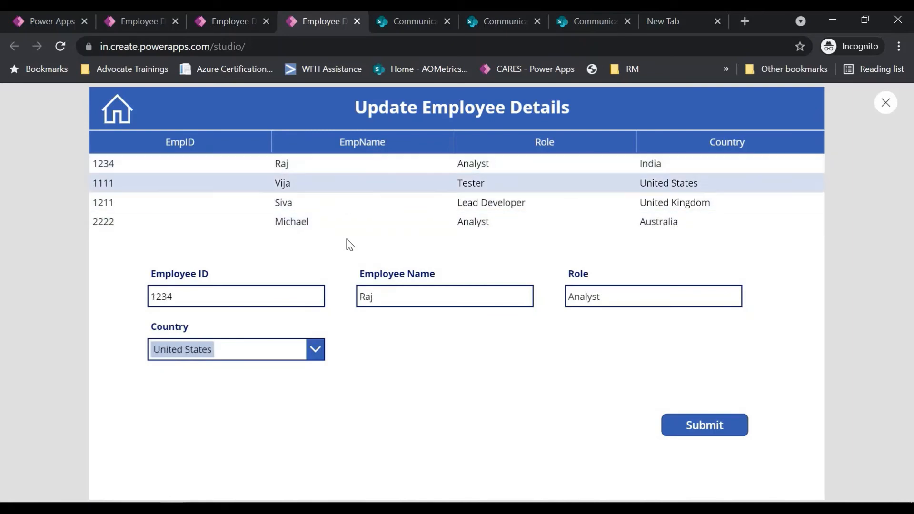
left_click(345, 202)
left_click(347, 228)
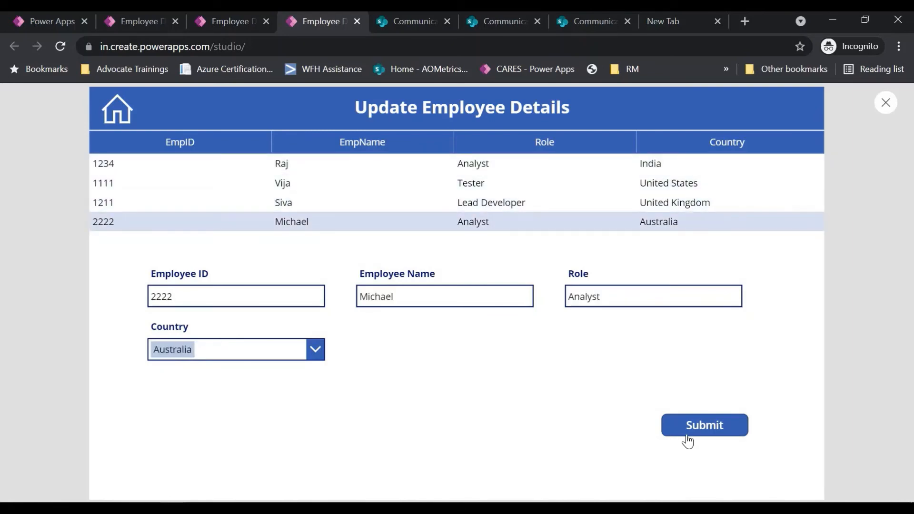
left_click(887, 104)
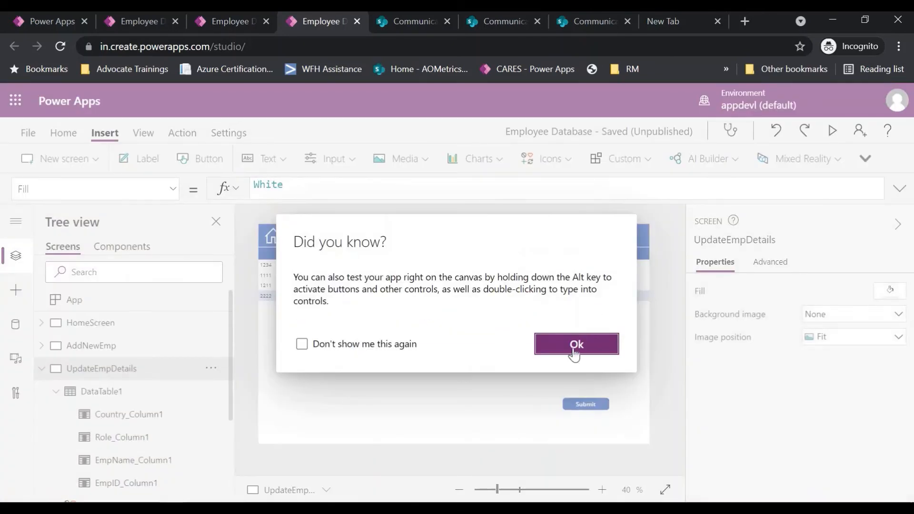
left_click(577, 345)
Review the Submit button's OnSelect formula and property list, and the update form's OnSuccess formula
left_click(585, 405)
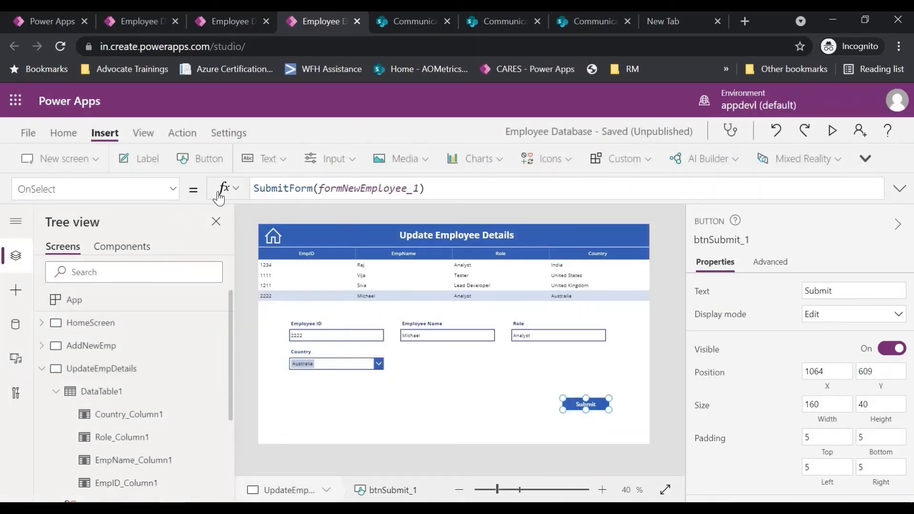
left_click(167, 189)
scroll(143, 364, "down", 10)
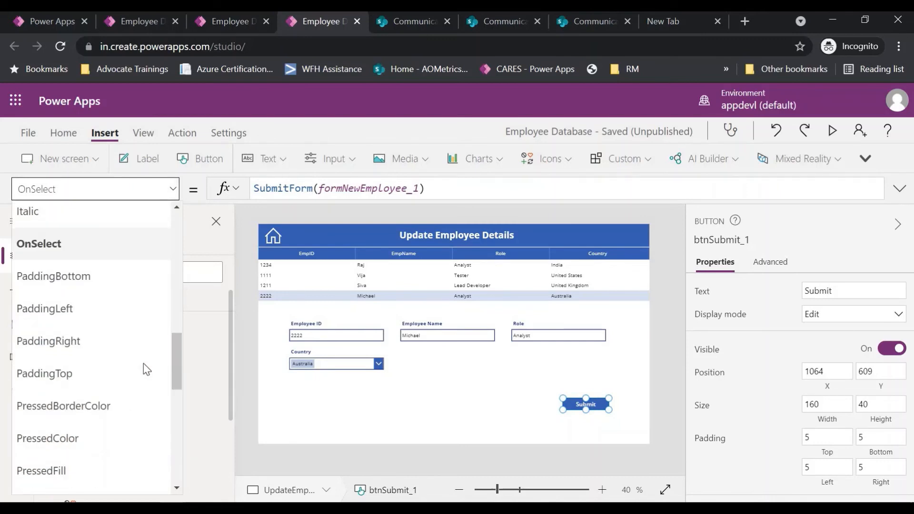
scroll(143, 365, "down", 10)
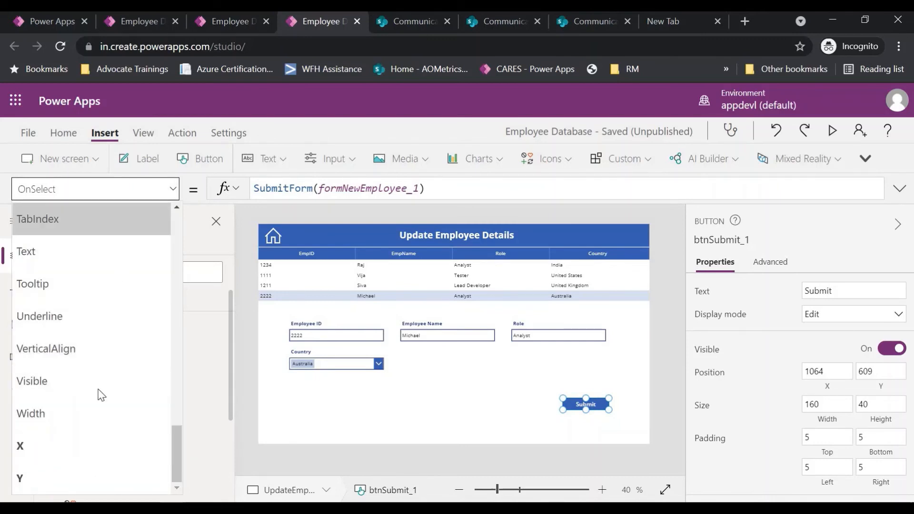
scroll(86, 436, "up", 2)
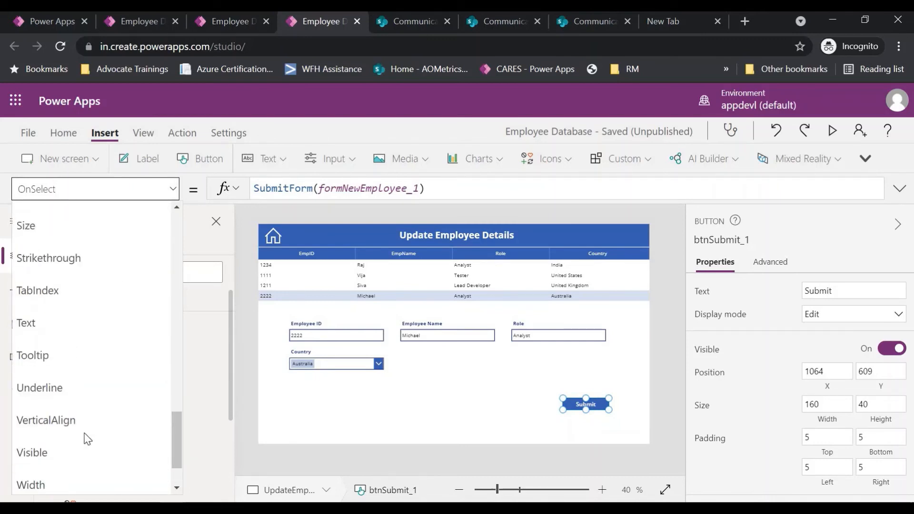
scroll(84, 433, "down", 1)
scroll(85, 433, "up", 1)
scroll(84, 433, "down", 1)
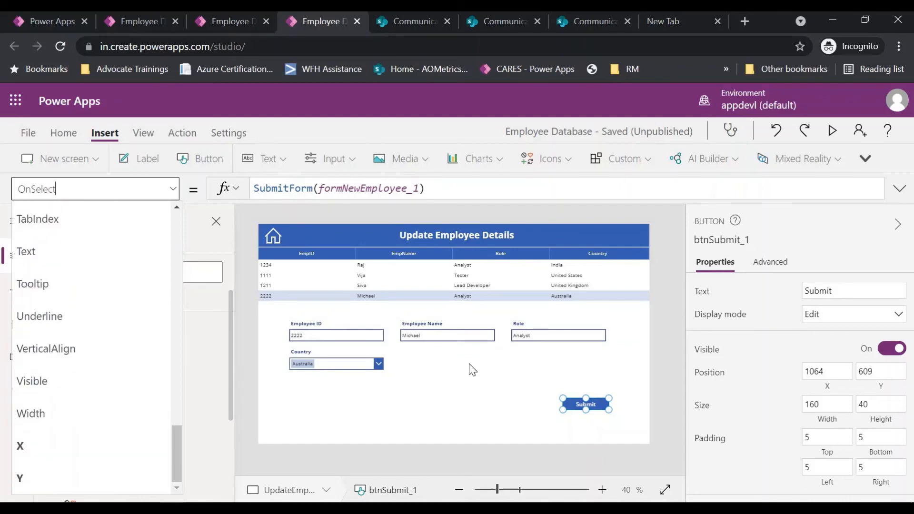
left_click(472, 370)
left_click(169, 189)
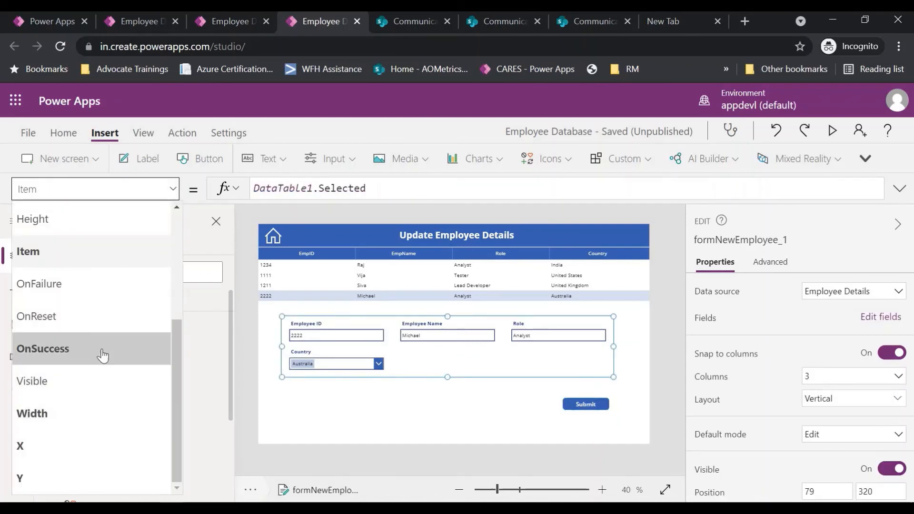
left_click(103, 355)
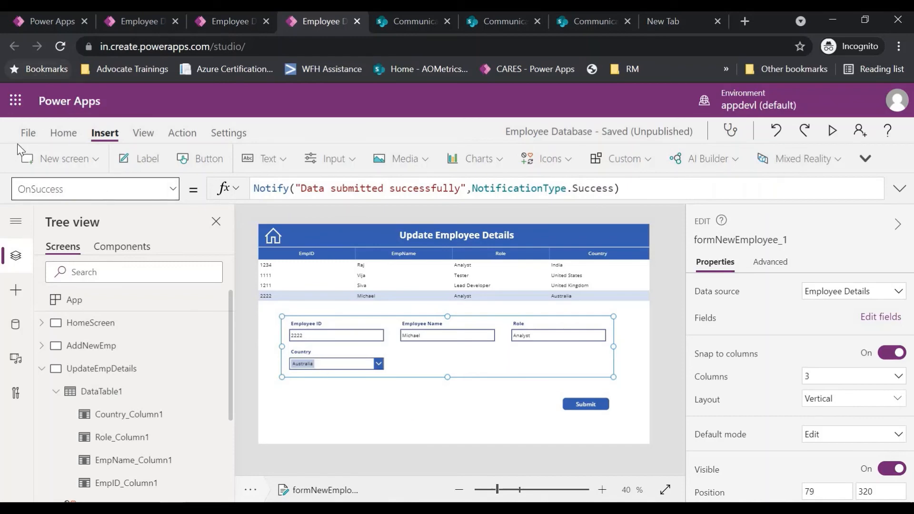
Save the Employee Database app and publish this version
left_click(28, 134)
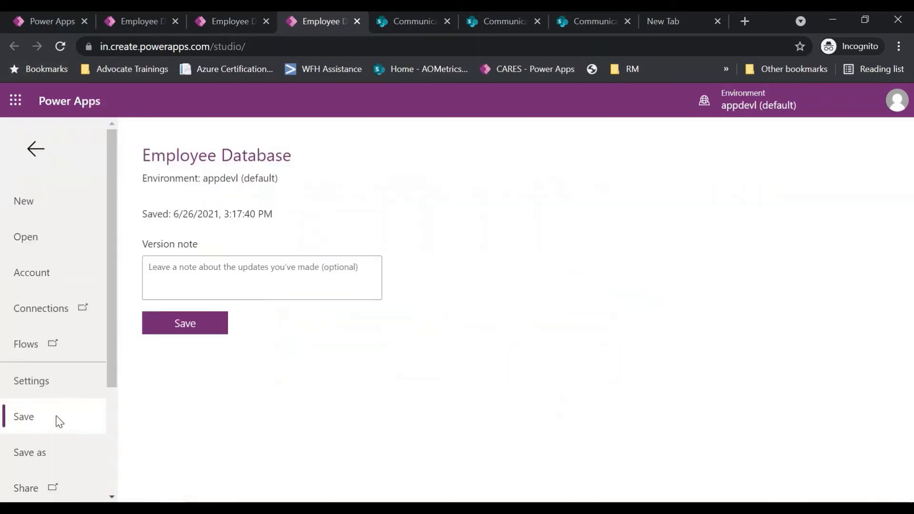
left_click(164, 324)
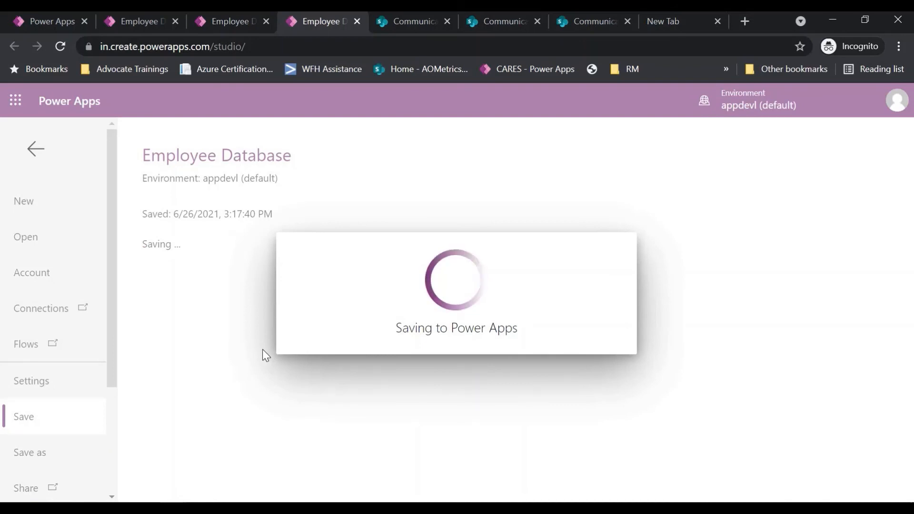
left_click(196, 285)
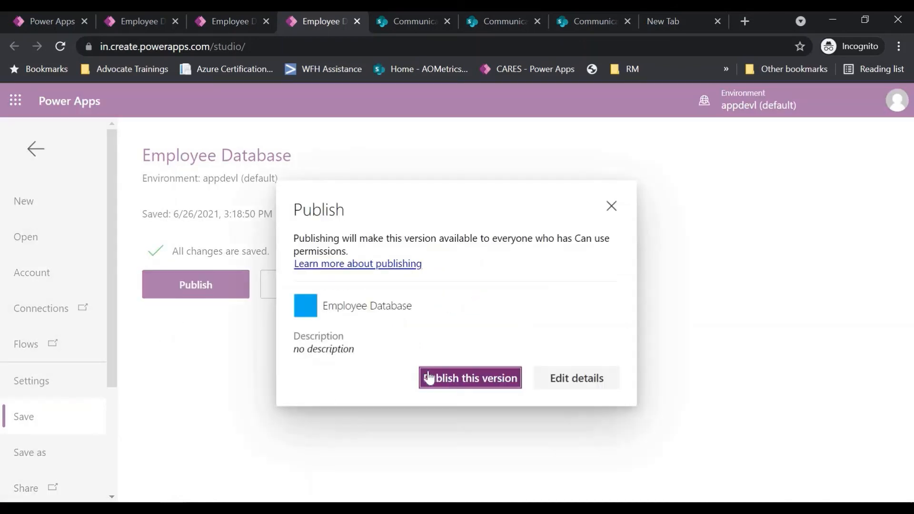
left_click(430, 371)
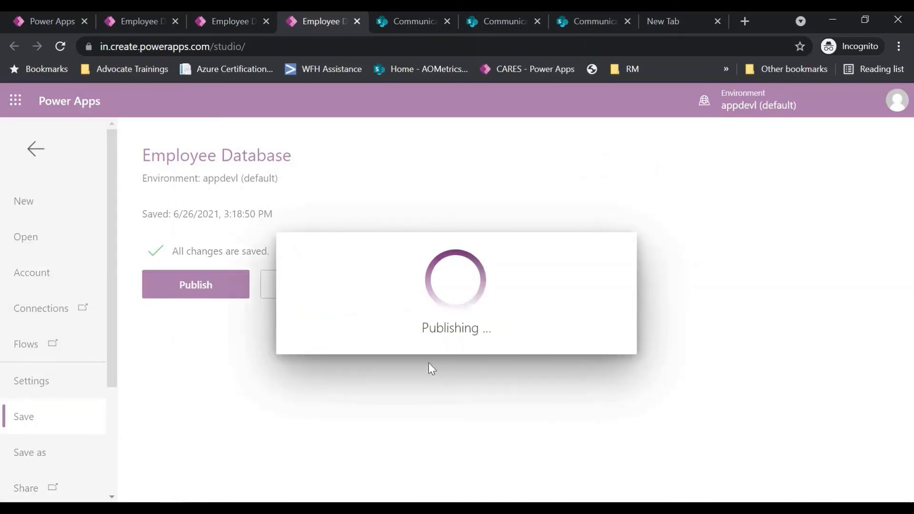
left_click(33, 152)
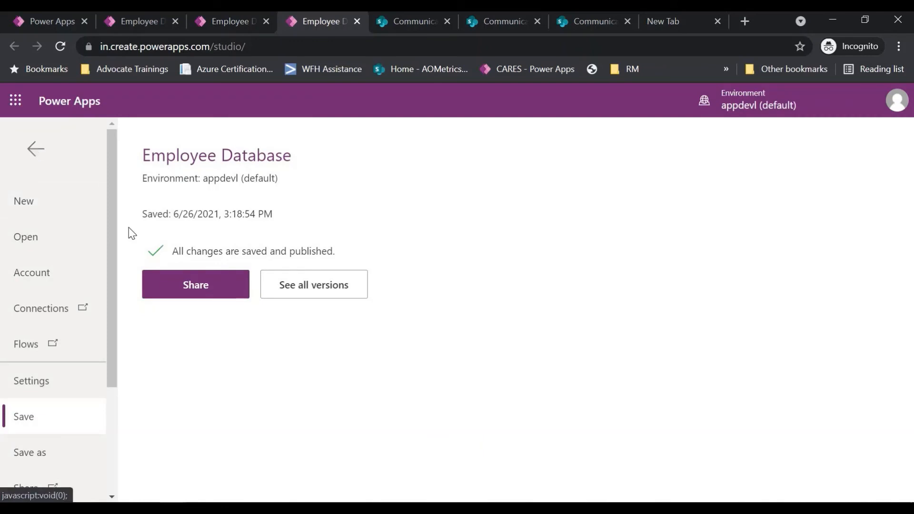
Play the published Employee Database app from the apps list, close the outdated app tabs and open its Update Employee Details screen
left_click(59, 23)
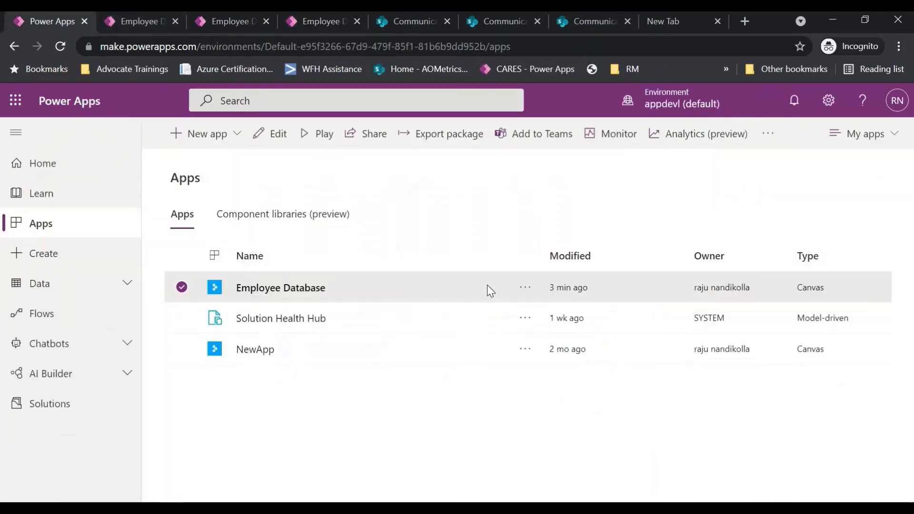
left_click(525, 288)
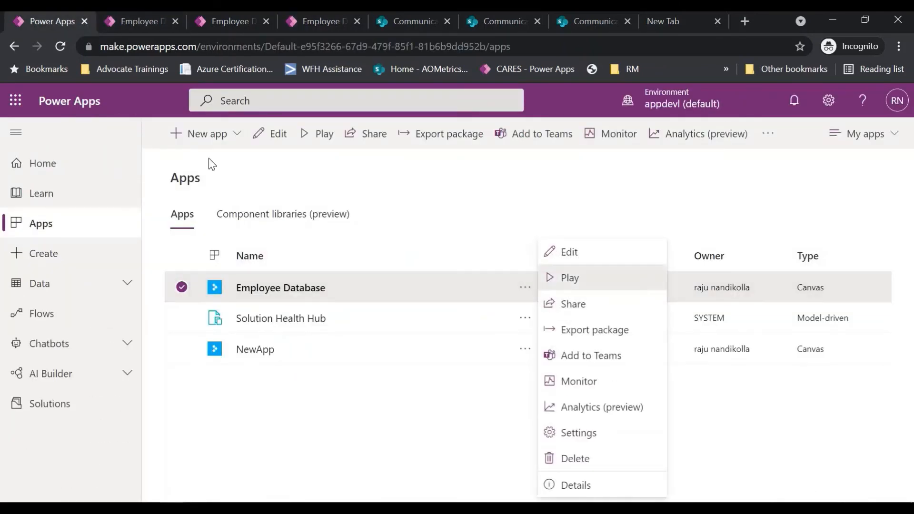
left_click(570, 278)
left_click(219, 21)
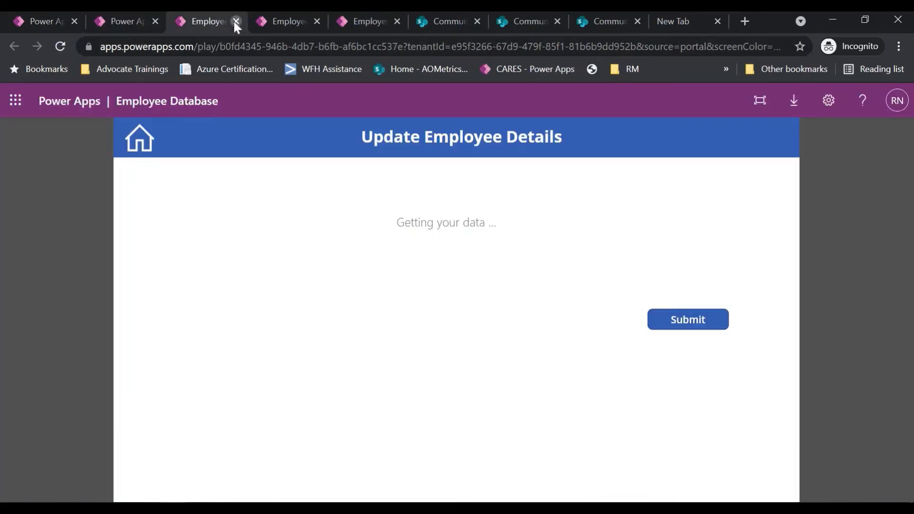
left_click(235, 21)
left_click(235, 21)
left_click(141, 19)
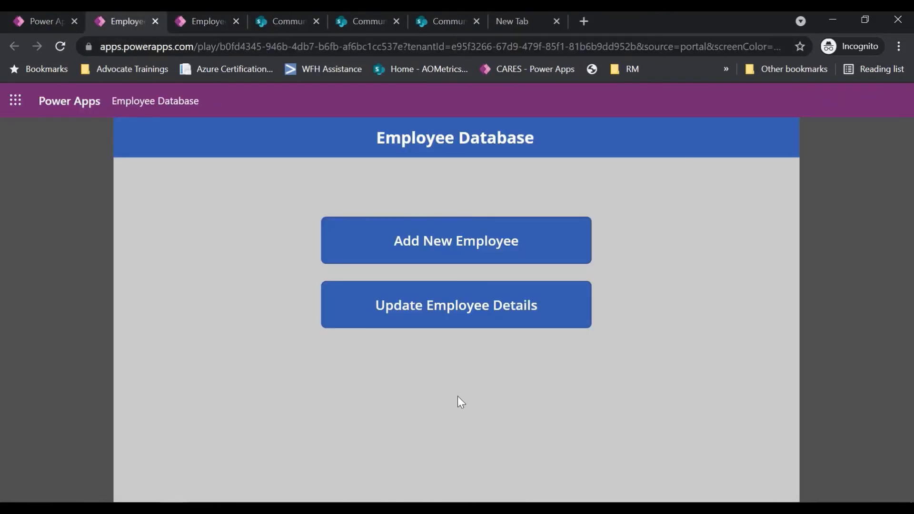
left_click(492, 316)
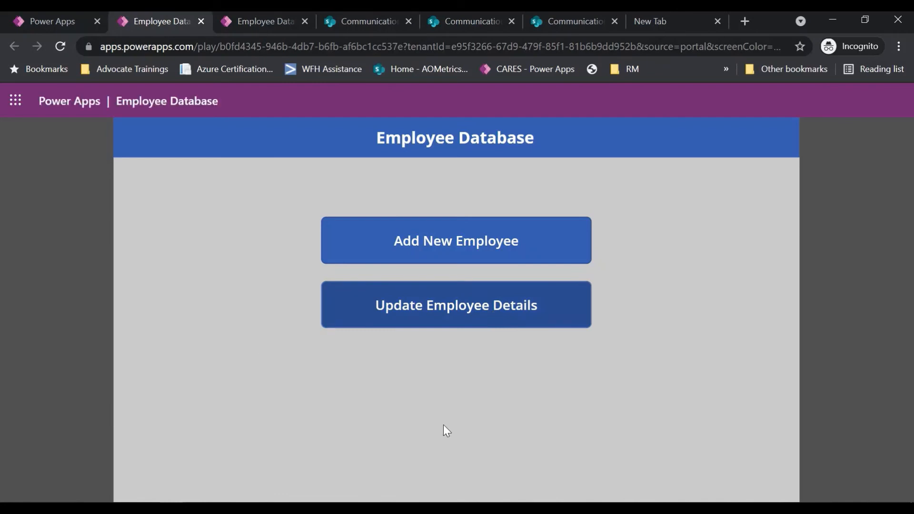
left_click(386, 328)
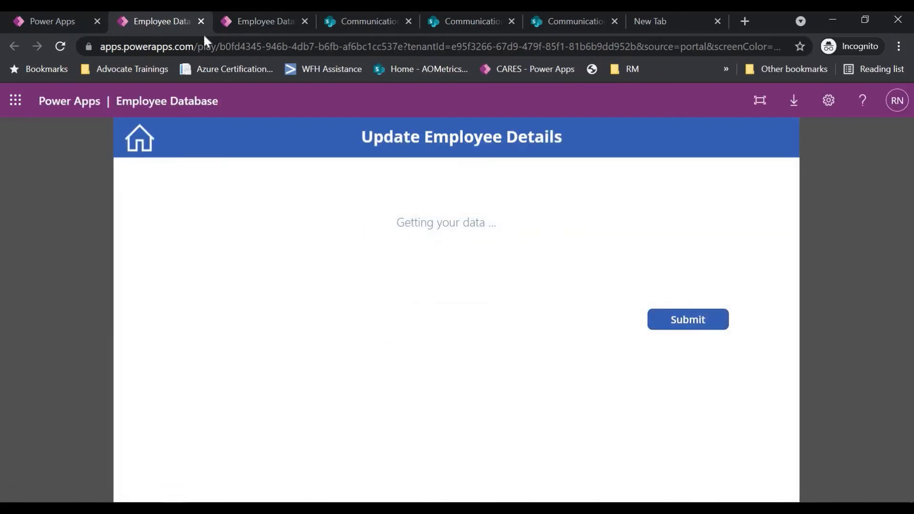
Close the running app, play Employee Database again from the apps list, reload it and open Update Employee Details
left_click(201, 21)
left_click(52, 21)
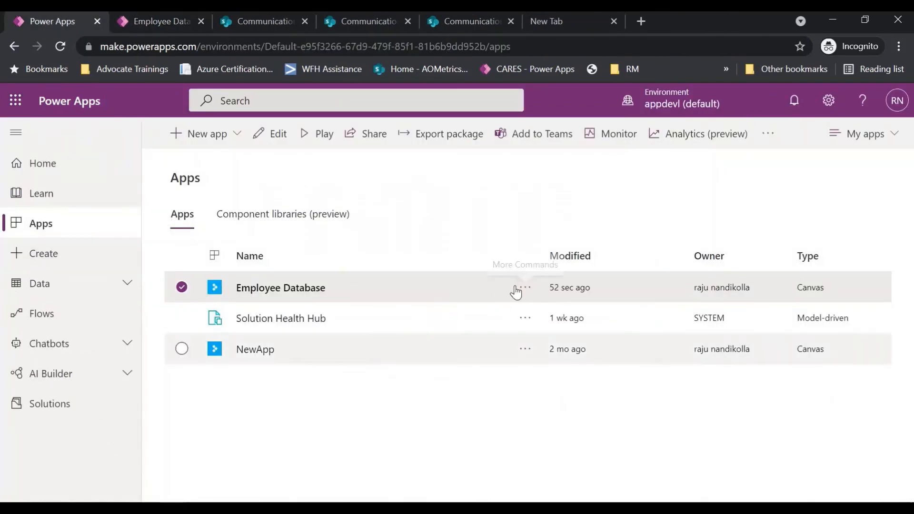
left_click(527, 288)
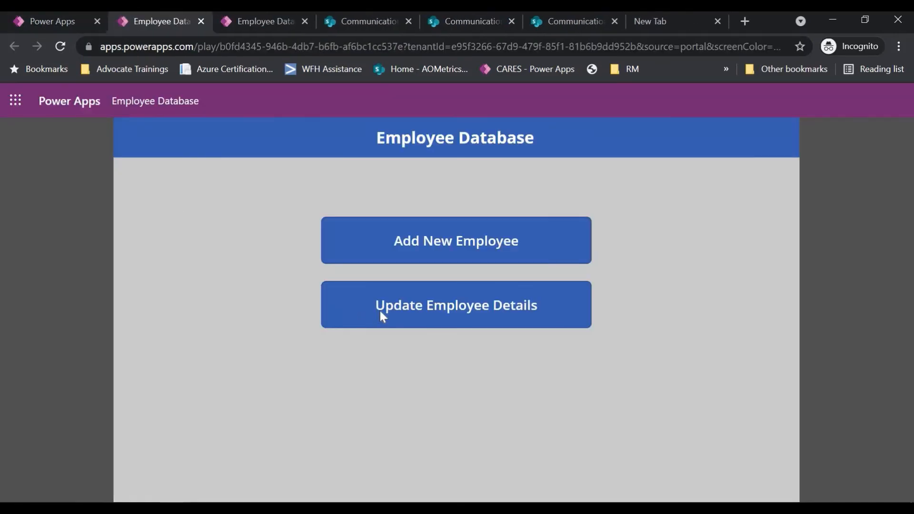
left_click(381, 314)
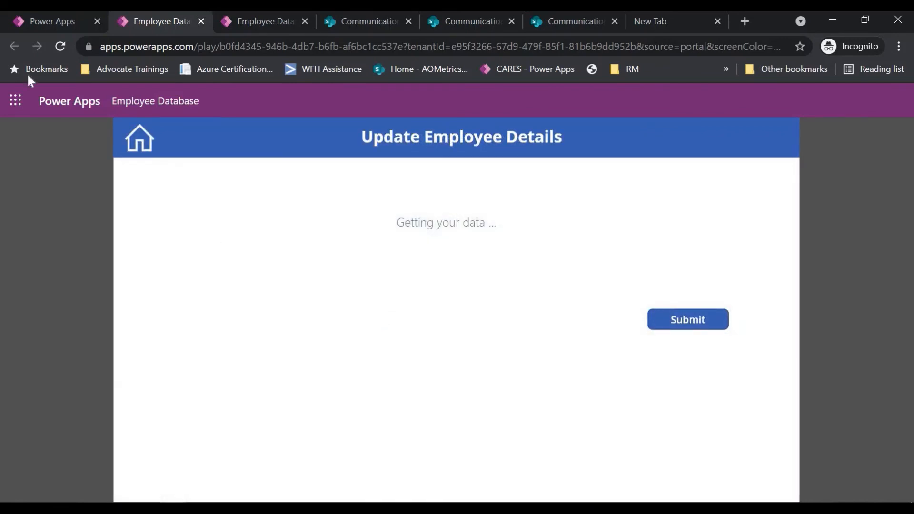
left_click(67, 45)
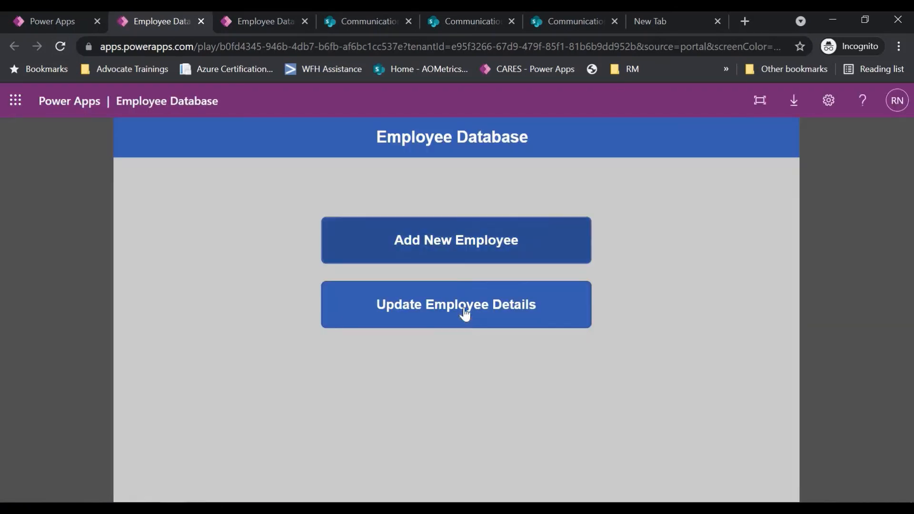
left_click(466, 315)
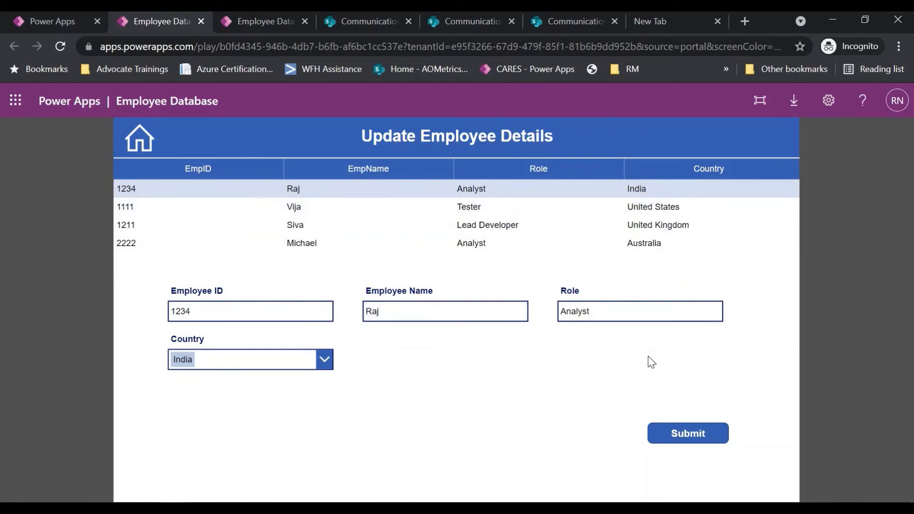
Select the second employee row in the table and correct the employee's name in the form
left_click(226, 207)
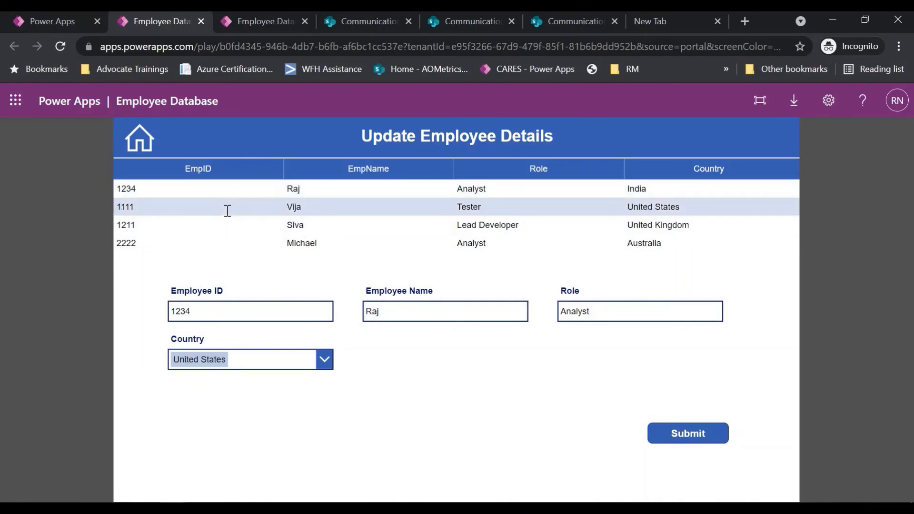
left_click(433, 312)
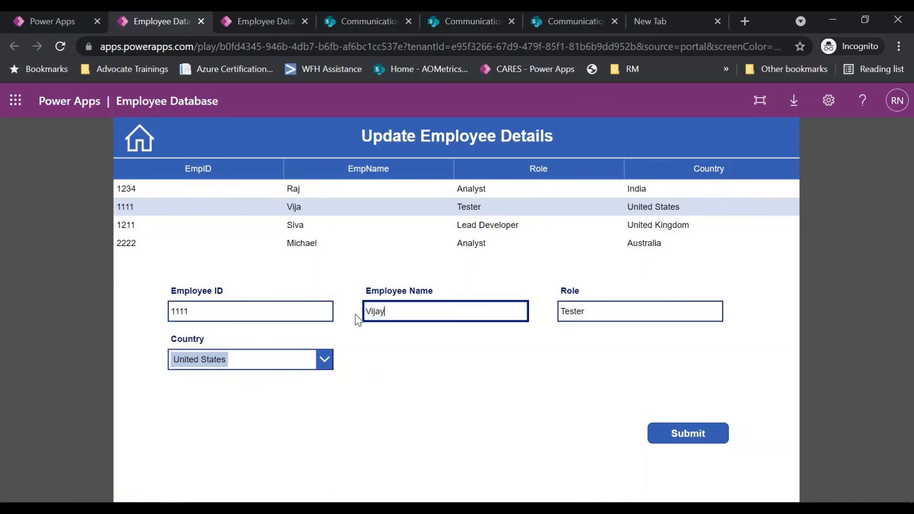
left_click_drag(359, 318, 676, 314)
Set the second employee's role to Associate Manager
key("Tab")
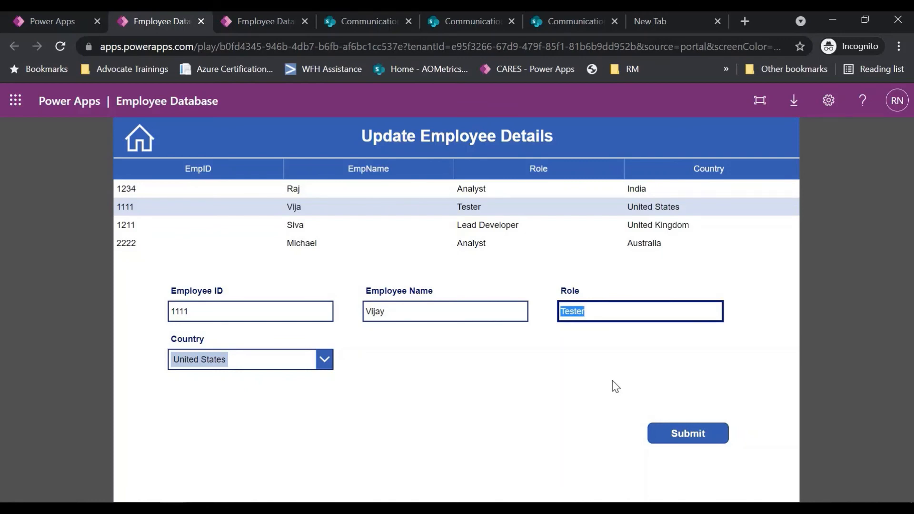
type("Assi")
key("BackSpace")
type("ociate manag")
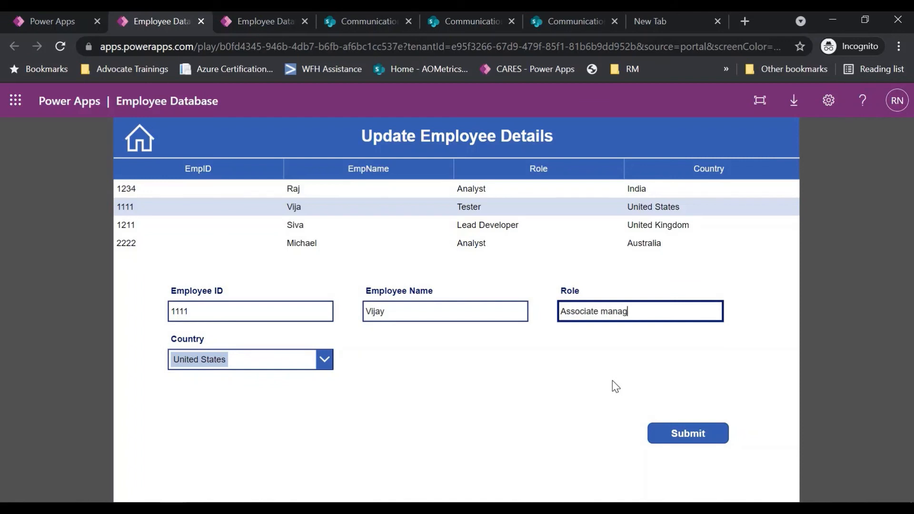
key("BackSpace")
key("BackSpace")
key("BackSpace")
key("BackSpace")
key("BackSpace")
type("Manager")
Set the second employee's country to United Kingdom and submit the updated record
left_click(286, 366)
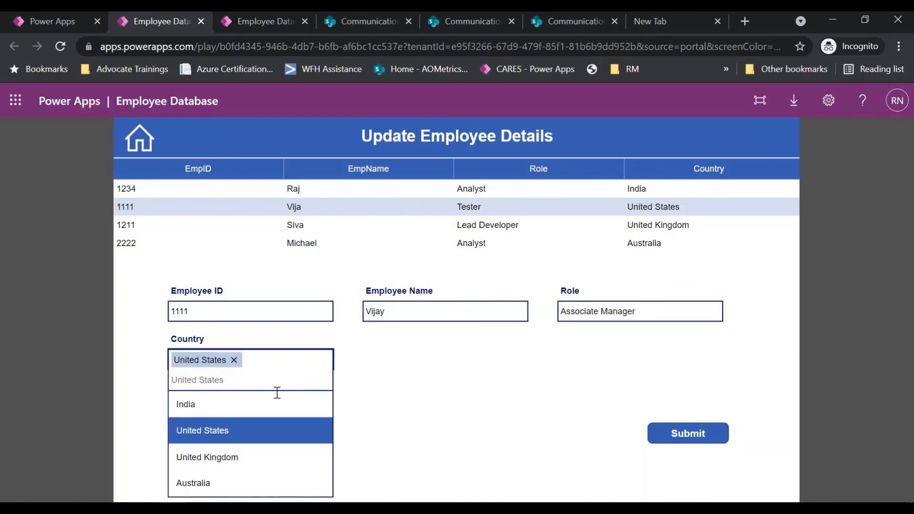
left_click(250, 458)
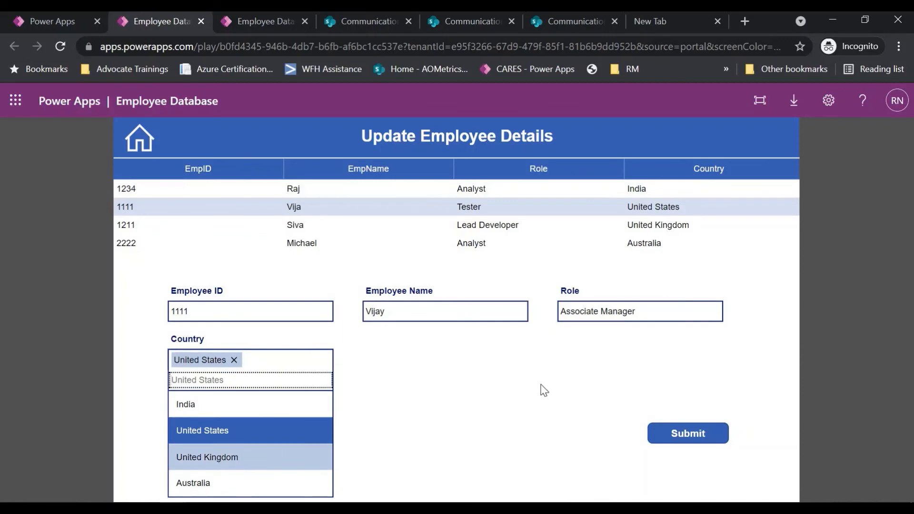
left_click(703, 443)
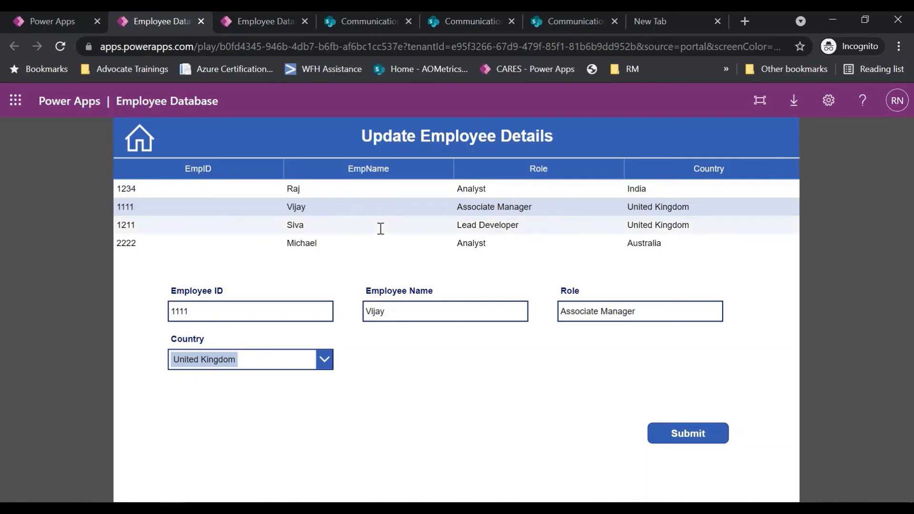
Select the third employee row and replace the last two digits of the employee ID in the form
left_click(529, 226)
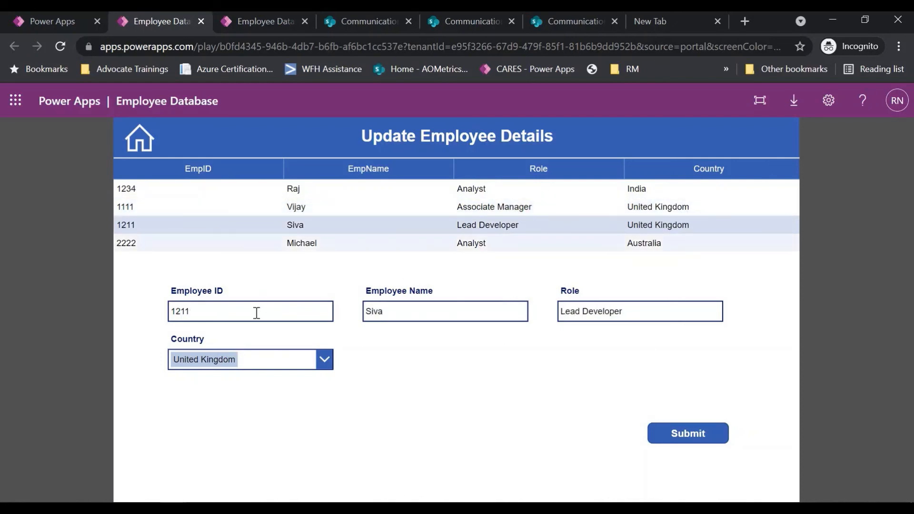
left_click(194, 310)
left_click_drag(190, 310, 184, 310)
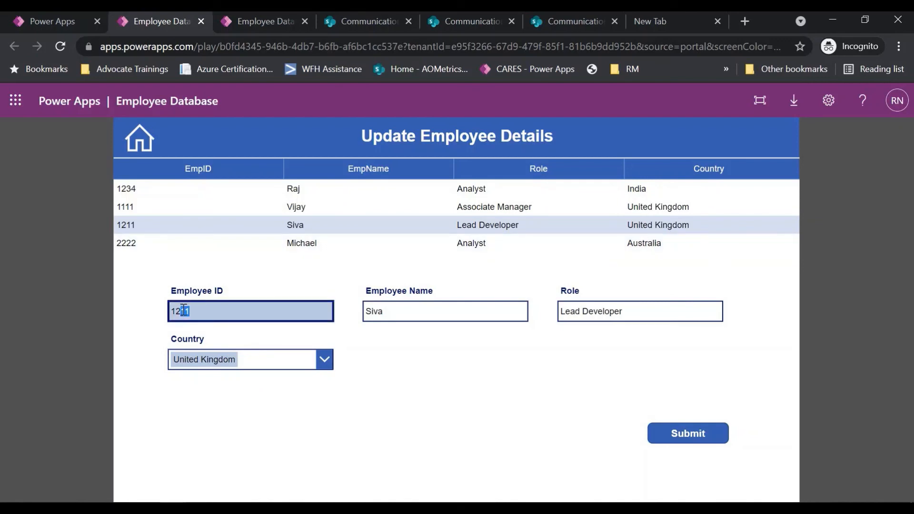
type("34")
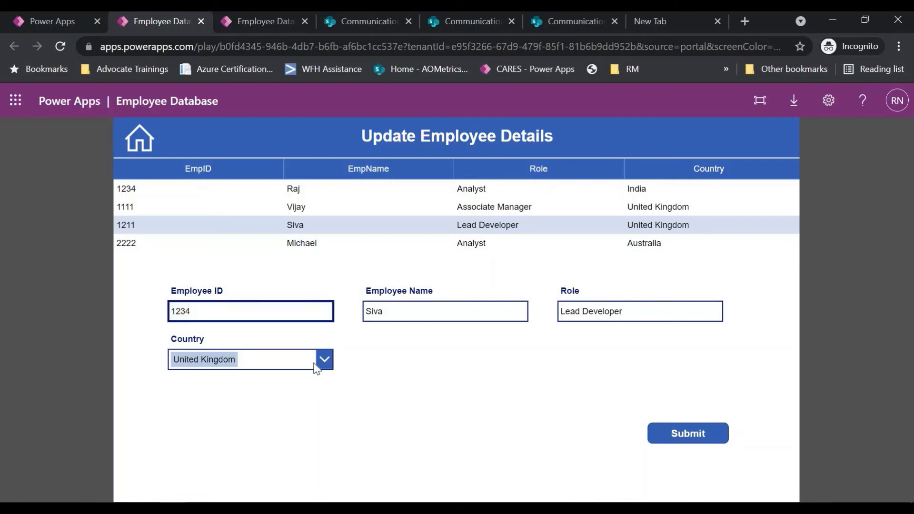
Set the third employee's country to India, submit the record and dismiss the notification
left_click(323, 360)
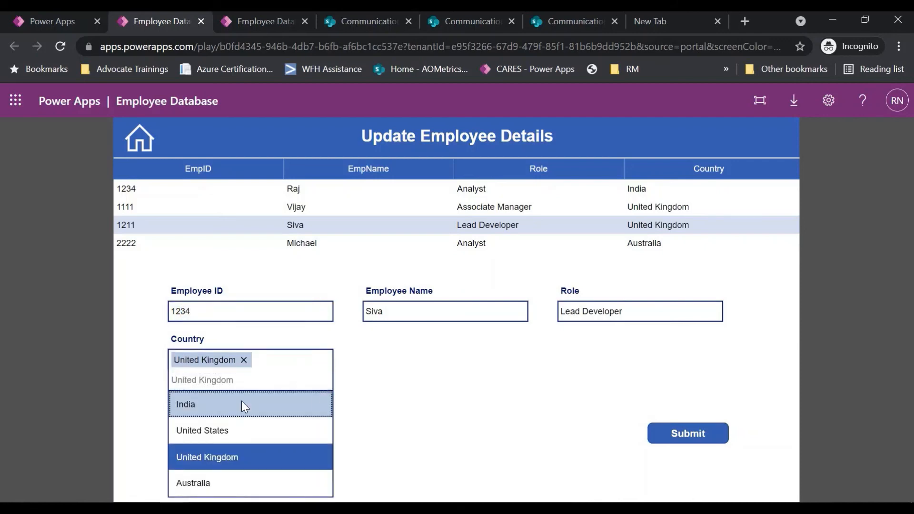
left_click(243, 405)
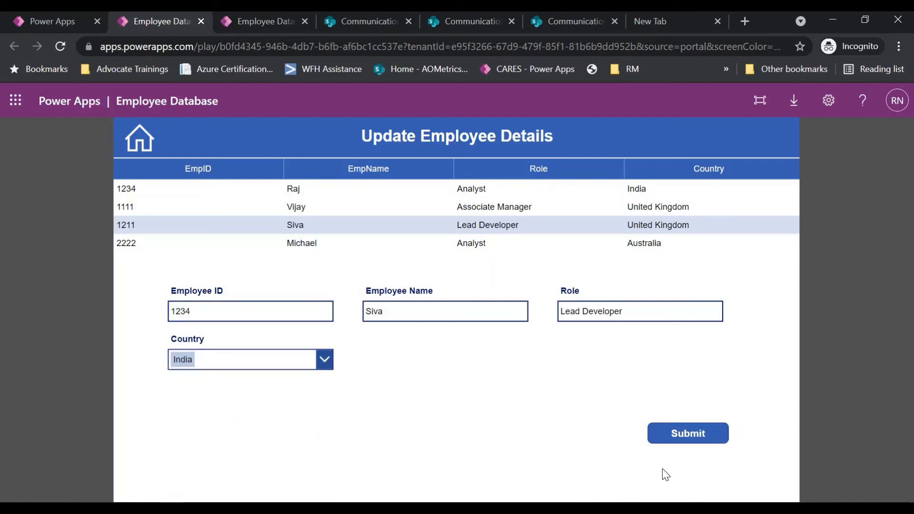
left_click(691, 434)
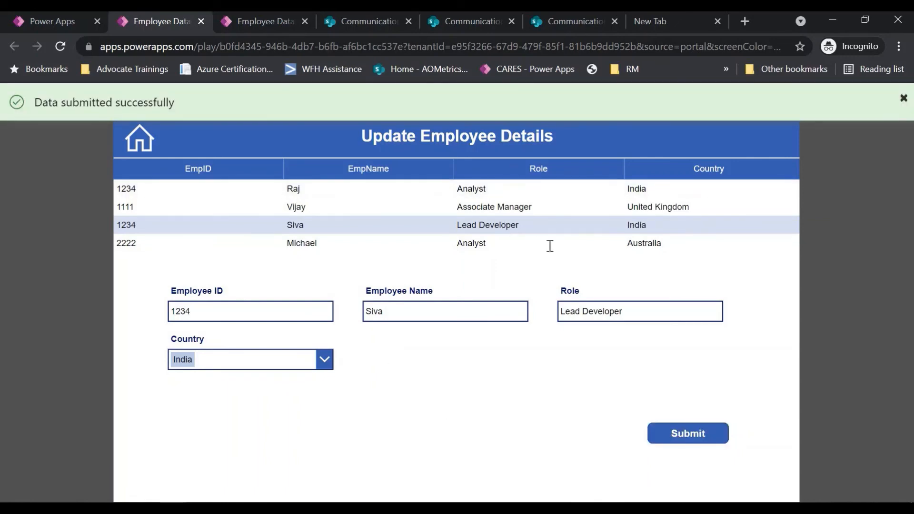
left_click(904, 98)
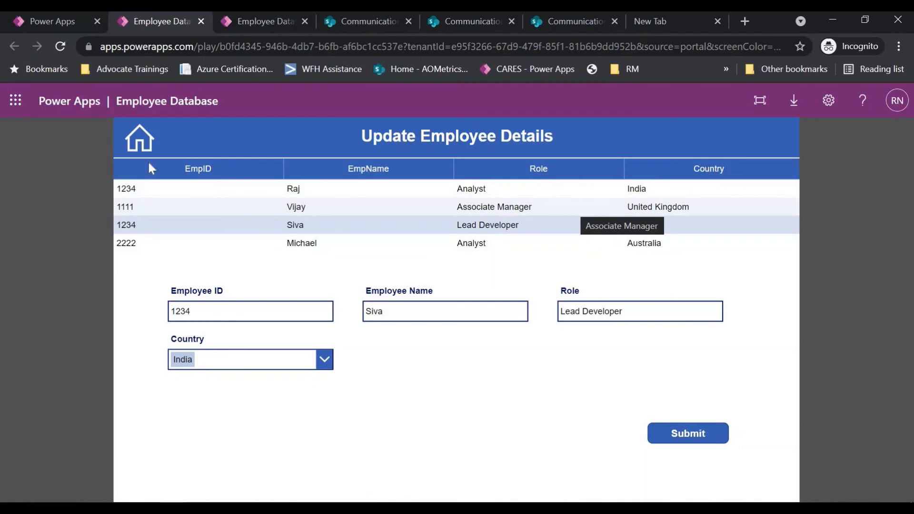
Check the app's navigation by visiting the home screen and the Add New Employee form, returning to Update Employee Details
left_click(133, 129)
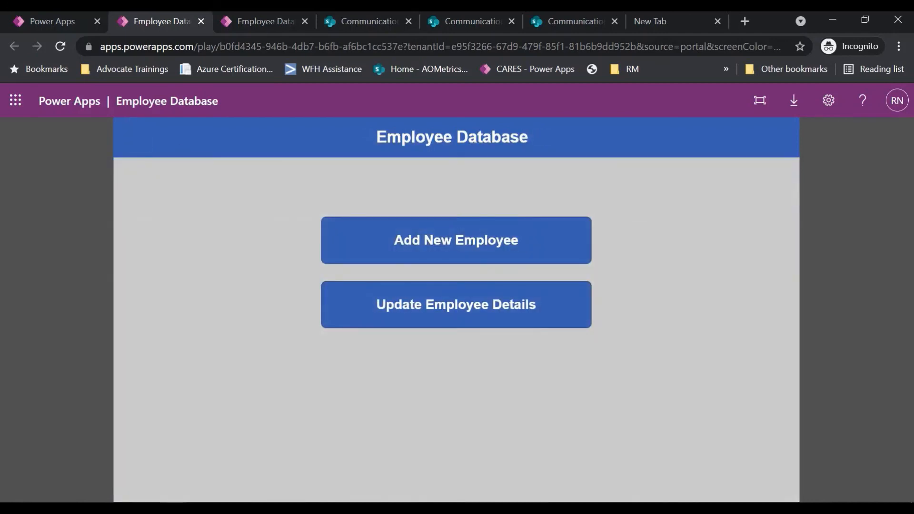
left_click(463, 241)
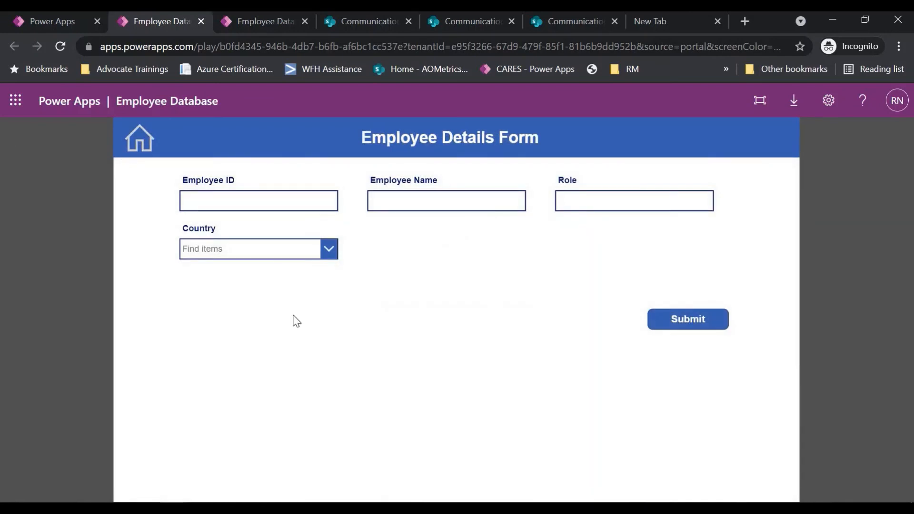
left_click(139, 138)
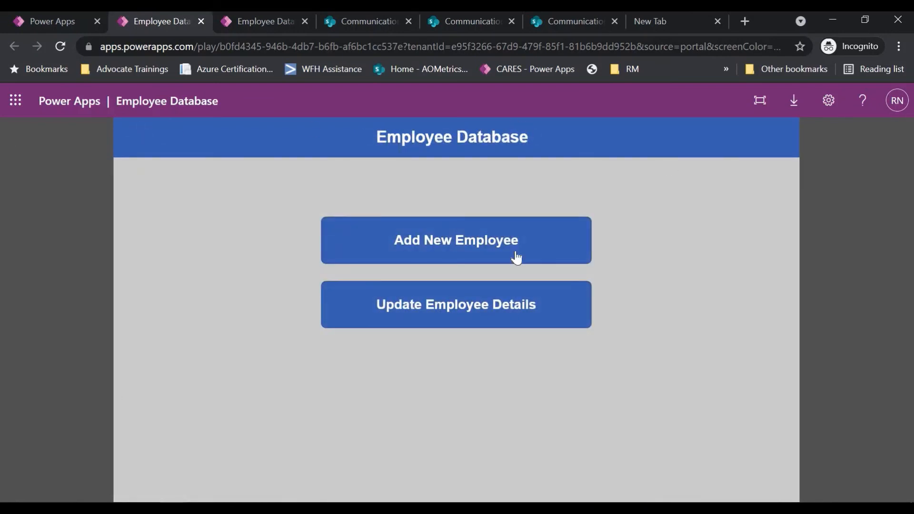
left_click(521, 310)
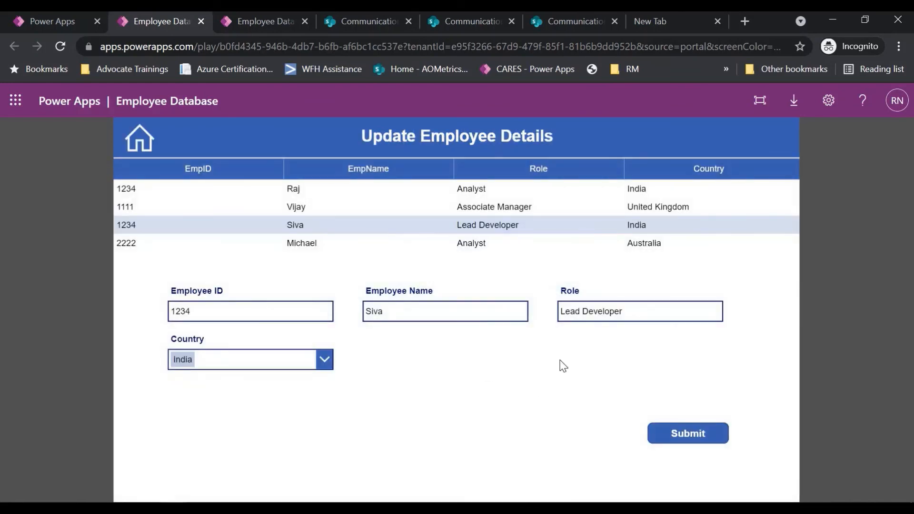